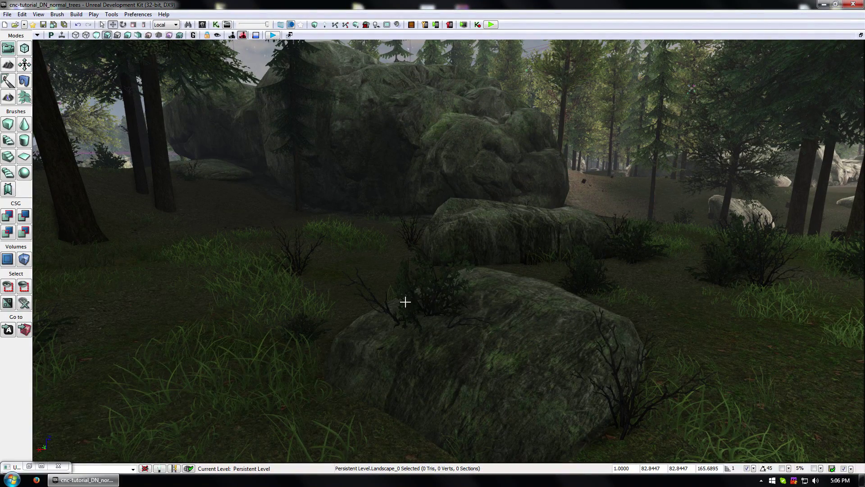
Switch to foliage editing and delete the single bush growing through the foreground rock.
{"action": "left_click", "coordinate": [23, 98]}
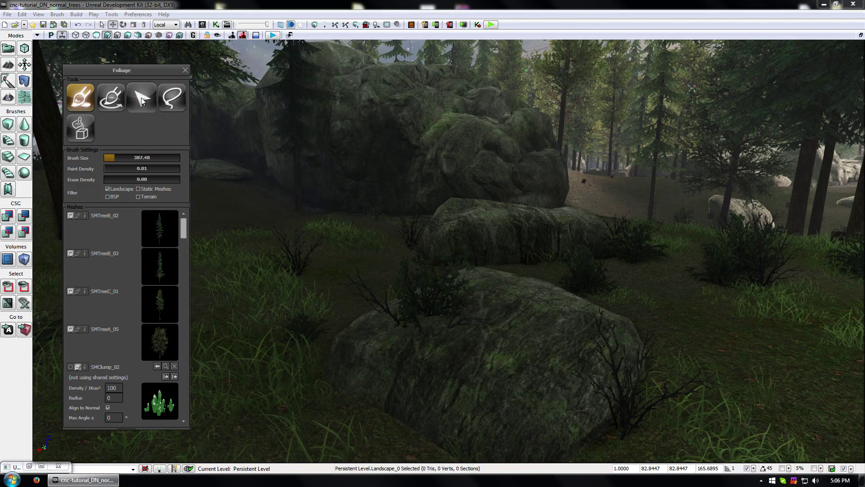
{"action": "left_click", "coordinate": [142, 97]}
{"action": "left_click", "coordinate": [444, 297]}
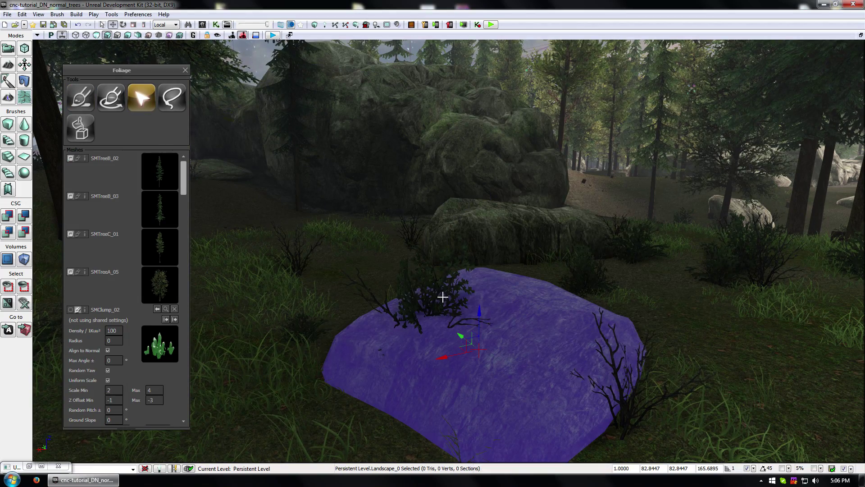
{"action": "left_click", "coordinate": [445, 274]}
{"action": "left_click", "coordinate": [447, 275]}
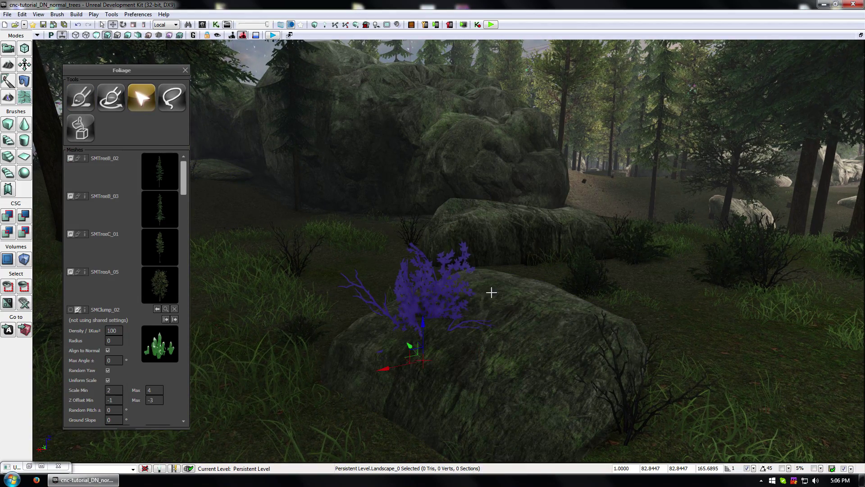
{"action": "key", "text": "Delete"}
Select the foliage instance at the foot of the long boulder and move it along its Y axis.
{"action": "left_click_drag", "start_coordinate": [526, 368], "coordinate": [508, 375]}
{"action": "left_click", "coordinate": [446, 328]}
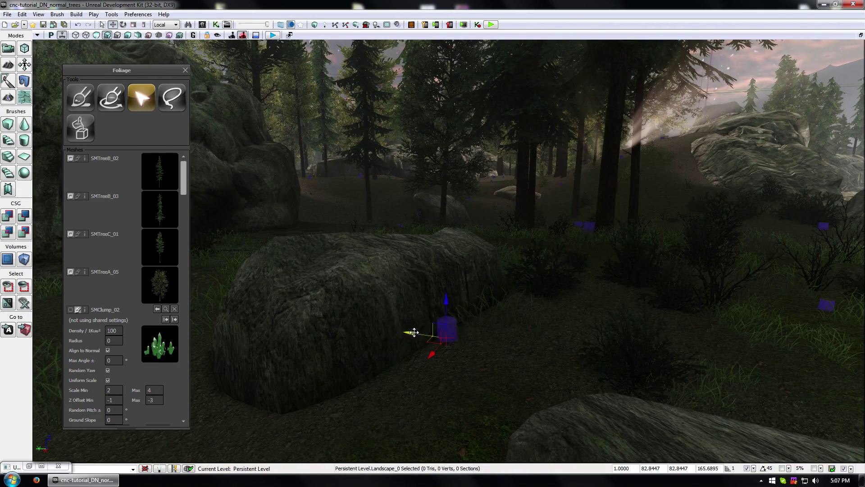
{"action": "left_click_drag", "start_coordinate": [409, 333], "coordinate": [436, 342]}
Delete the large bush sticking out of the near end of the flat mossy boulder.
{"action": "left_click", "coordinate": [398, 381]}
{"action": "left_click_drag", "start_coordinate": [374, 238], "coordinate": [448, 251]}
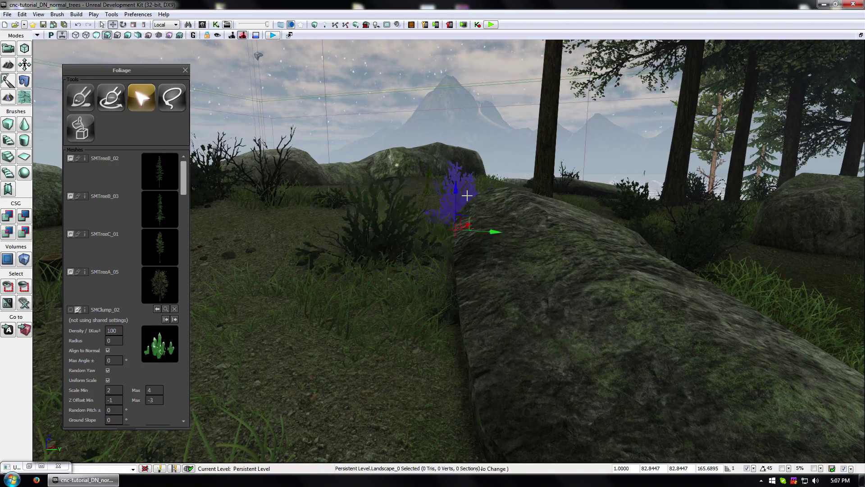
{"action": "left_click_drag", "start_coordinate": [448, 251], "coordinate": [584, 189]}
{"action": "right_click_drag", "start_coordinate": [584, 189], "coordinate": [432, 303]}
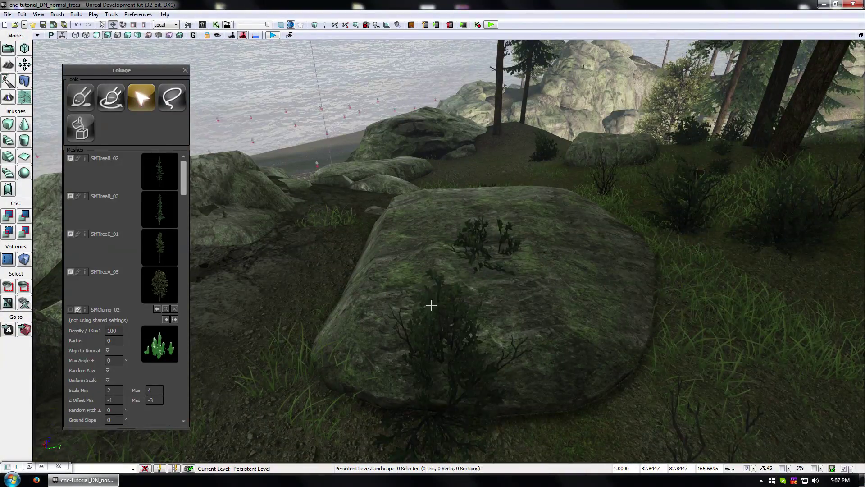
{"action": "left_click", "coordinate": [455, 275]}
{"action": "key", "text": "Delete"}
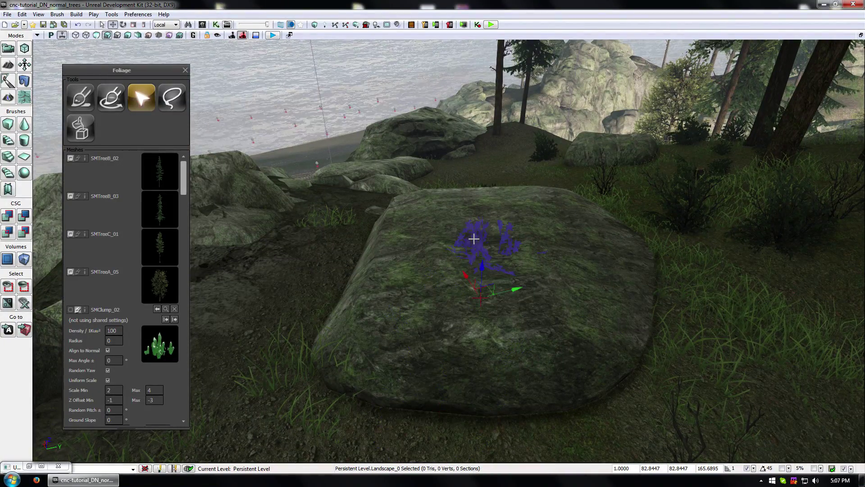
Raise the large overgrown rock on the grassy slope vertically so it sits higher out of the ground.
{"action": "right_click_drag", "start_coordinate": [414, 272], "coordinate": [493, 220]}
{"action": "right_click_drag", "start_coordinate": [568, 326], "coordinate": [541, 320]}
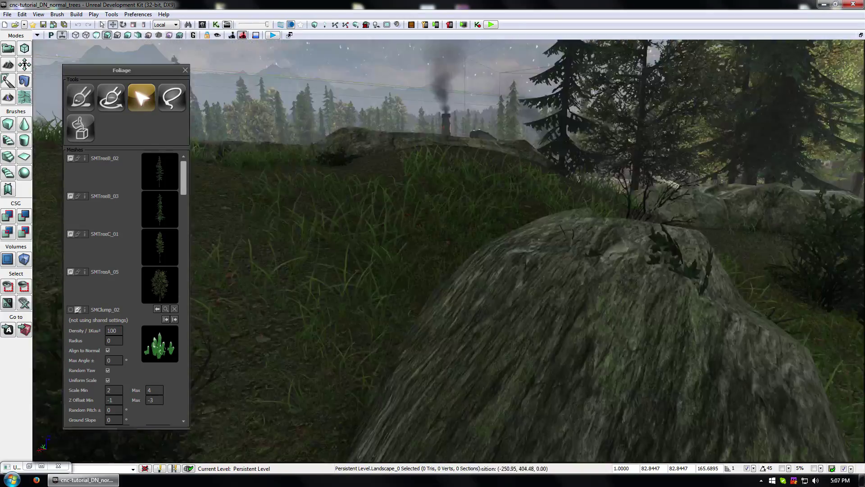
{"action": "right_click_drag", "start_coordinate": [451, 270], "coordinate": [453, 290]}
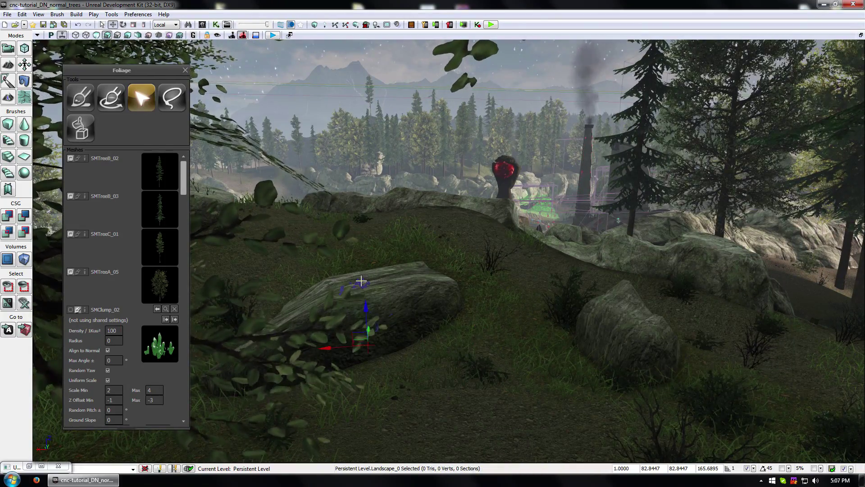
{"action": "right_click_drag", "start_coordinate": [450, 395], "coordinate": [454, 367]}
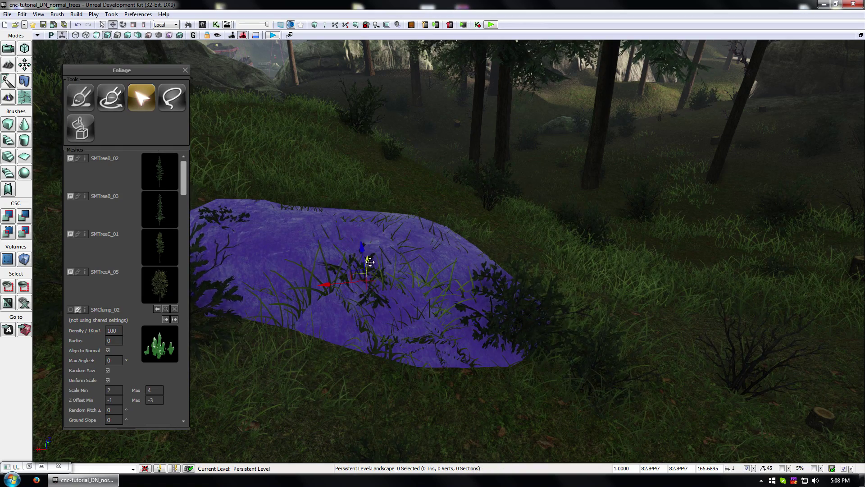
{"action": "left_click_drag", "start_coordinate": [370, 262], "coordinate": [379, 202]}
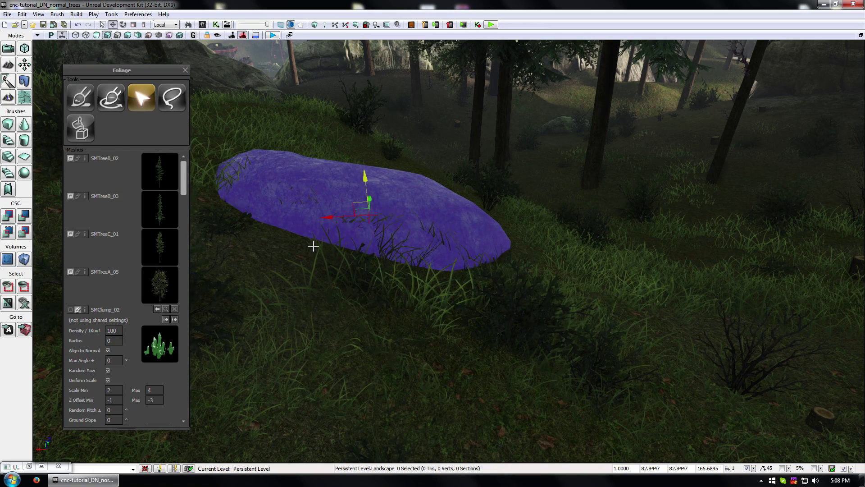
Delete the bare, leafless bush clipping through the end of the raised rock.
{"action": "left_click", "coordinate": [308, 293]}
{"action": "right_click_drag", "start_coordinate": [307, 296], "coordinate": [470, 201]}
{"action": "left_click", "coordinate": [453, 193]}
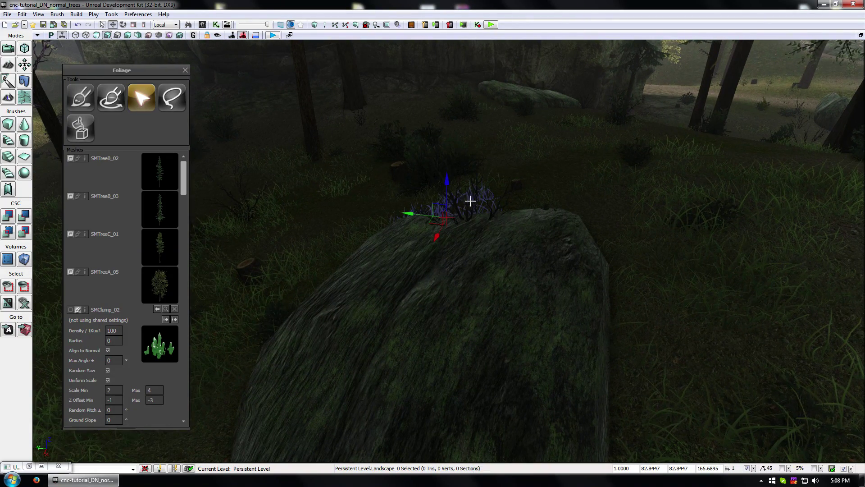
{"action": "left_click", "coordinate": [457, 215]}
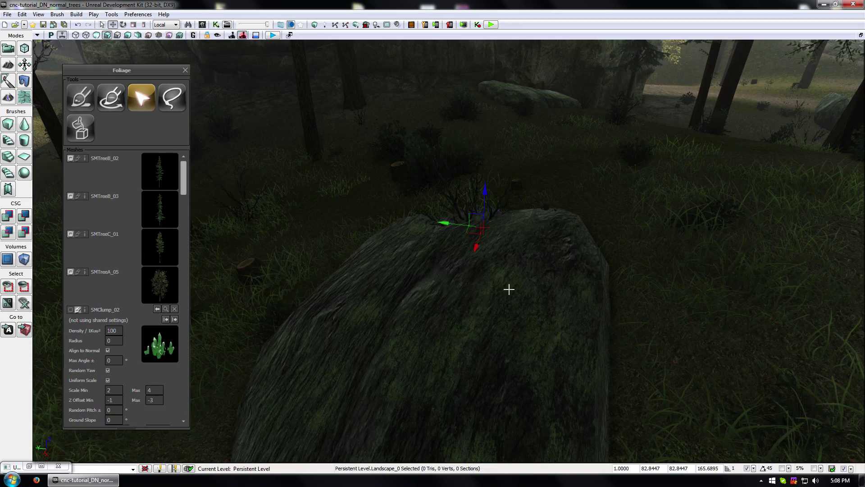
{"action": "right_click_drag", "start_coordinate": [508, 289], "coordinate": [398, 291]}
{"action": "left_click", "coordinate": [427, 282]}
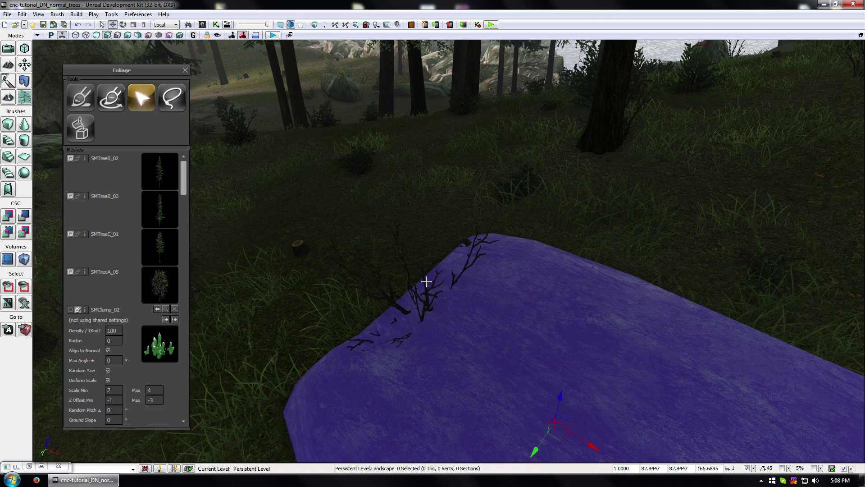
{"action": "left_click", "coordinate": [426, 291]}
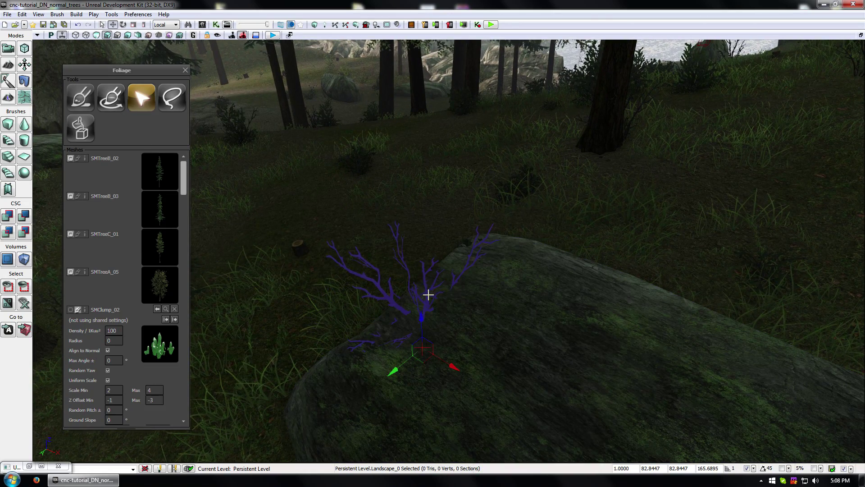
{"action": "key", "text": "Delete"}
{"action": "right_click_drag", "start_coordinate": [517, 285], "coordinate": [435, 270]}
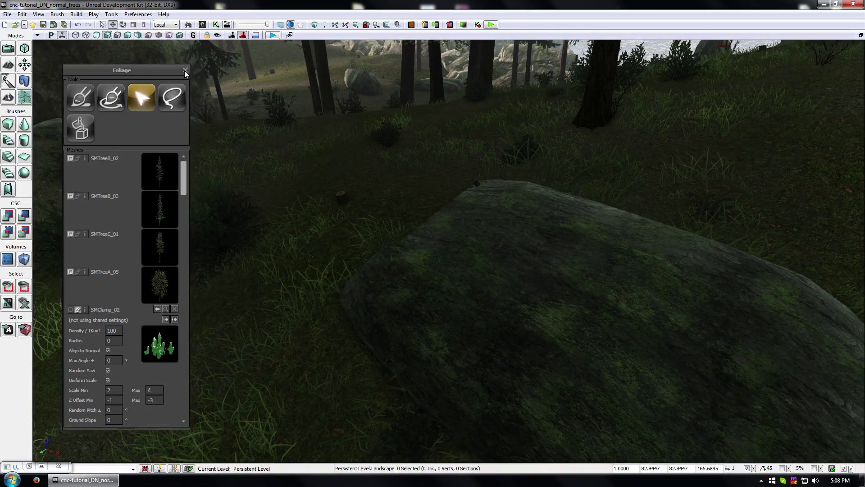
Leave foliage editing and select the path node on the dirt road in front of the Nod refinery.
{"action": "left_click", "coordinate": [184, 71]}
{"action": "right_click_drag", "start_coordinate": [623, 215], "coordinate": [228, 432]}
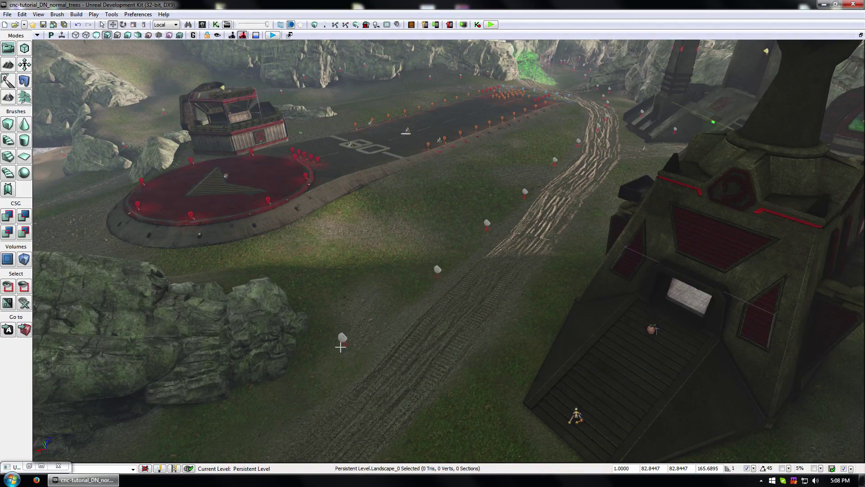
{"action": "right_click_drag", "start_coordinate": [339, 347], "coordinate": [487, 367]}
{"action": "right_click_drag", "start_coordinate": [360, 323], "coordinate": [430, 302]}
{"action": "left_click", "coordinate": [456, 284]}
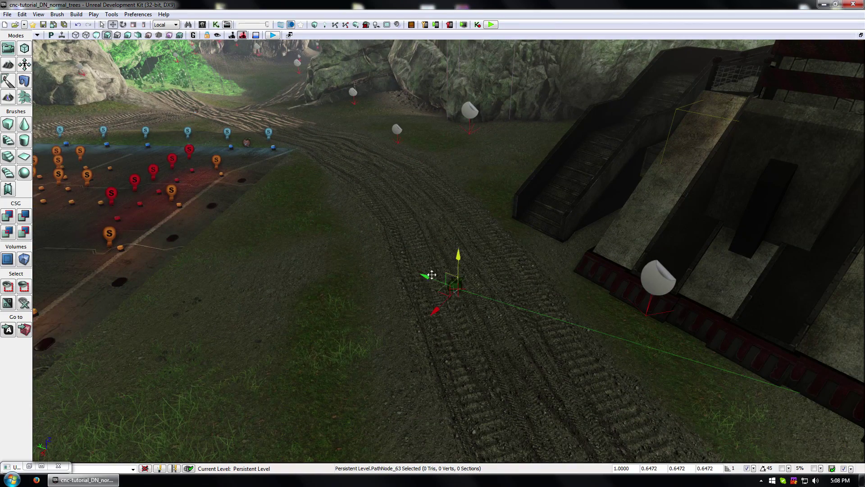
{"action": "right_click_drag", "start_coordinate": [338, 286], "coordinate": [339, 284]}
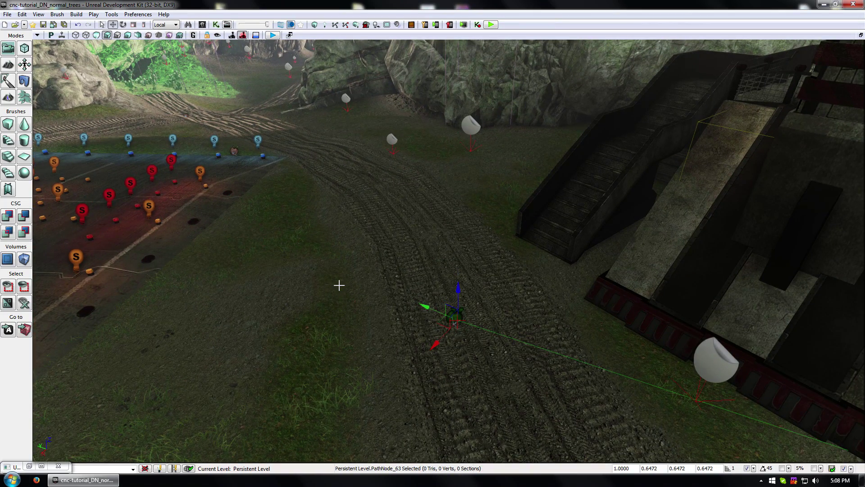
Select the Tiberium navigation point at the edge of the green crystal field and raise it slightly.
{"action": "right_click_drag", "start_coordinate": [301, 238], "coordinate": [375, 239]}
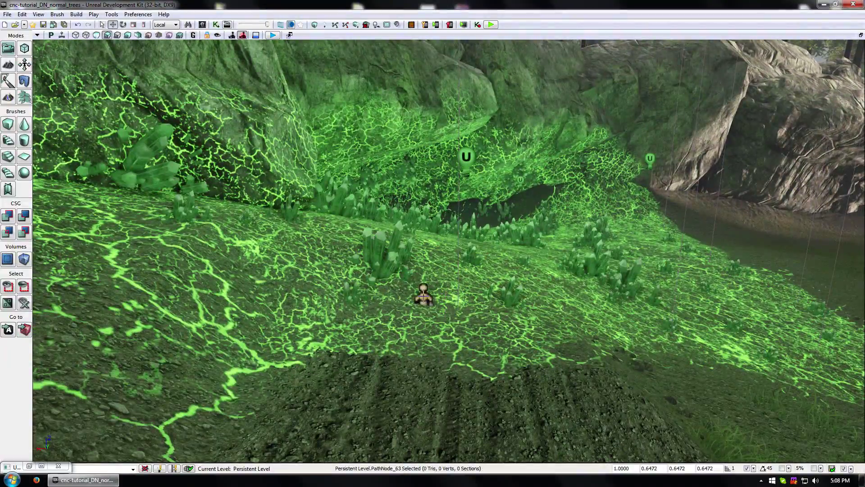
{"action": "right_click_drag", "start_coordinate": [424, 296], "coordinate": [481, 313]}
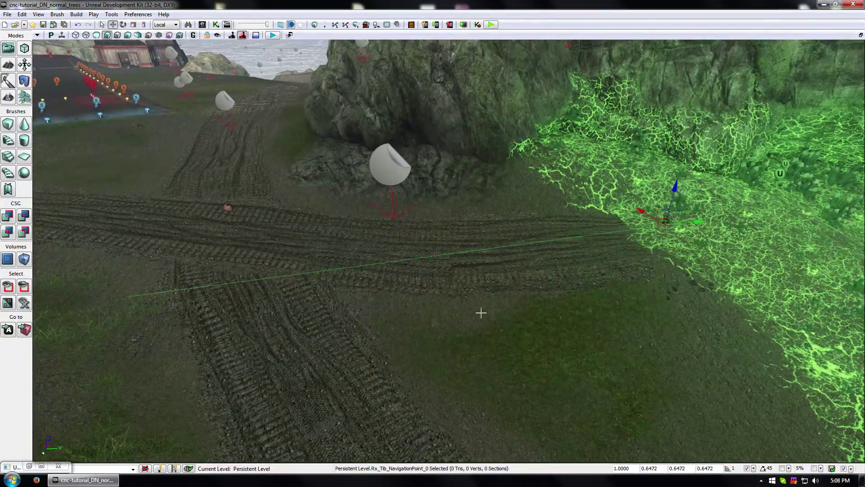
{"action": "left_click_drag", "start_coordinate": [676, 187], "coordinate": [678, 166]}
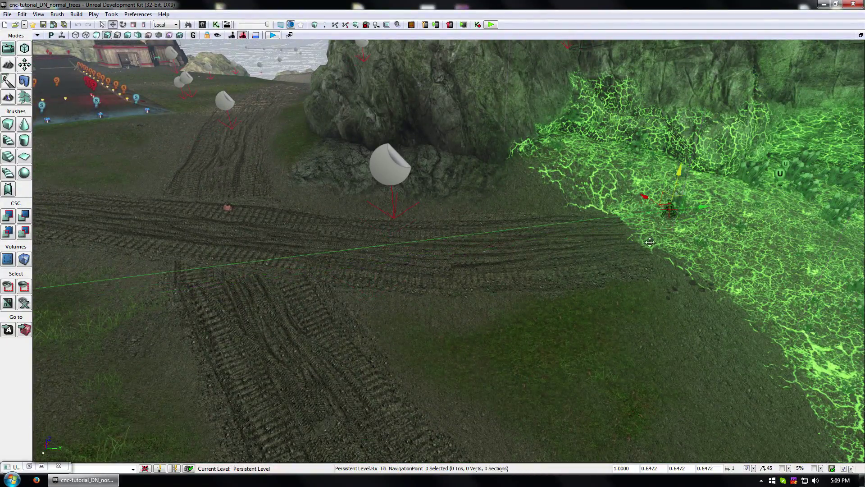
{"action": "mouse_move", "coordinate": [633, 260]}
{"action": "right_mouse_down"}
{"action": "mouse_move", "coordinate": [518, 263]}
{"action": "mouse_move", "coordinate": [632, 260]}
{"action": "right_mouse_up"}
Inspect the path node on the road beside the airstrip and the refinery navigation point at the Nod refinery.
{"action": "left_click", "coordinate": [571, 243]}
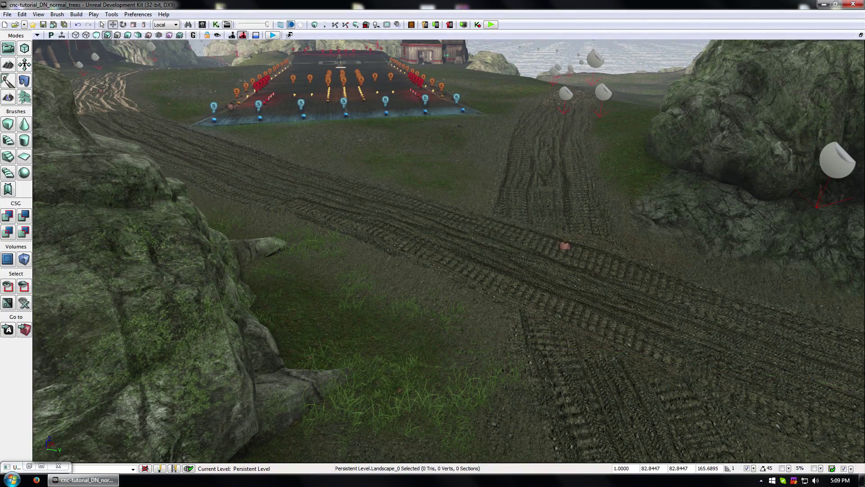
{"action": "left_click_drag", "start_coordinate": [574, 210], "coordinate": [574, 195]}
{"action": "left_click_drag", "start_coordinate": [396, 250], "coordinate": [380, 216]}
{"action": "left_click_drag", "start_coordinate": [442, 165], "coordinate": [424, 149]}
{"action": "left_click", "coordinate": [446, 164]}
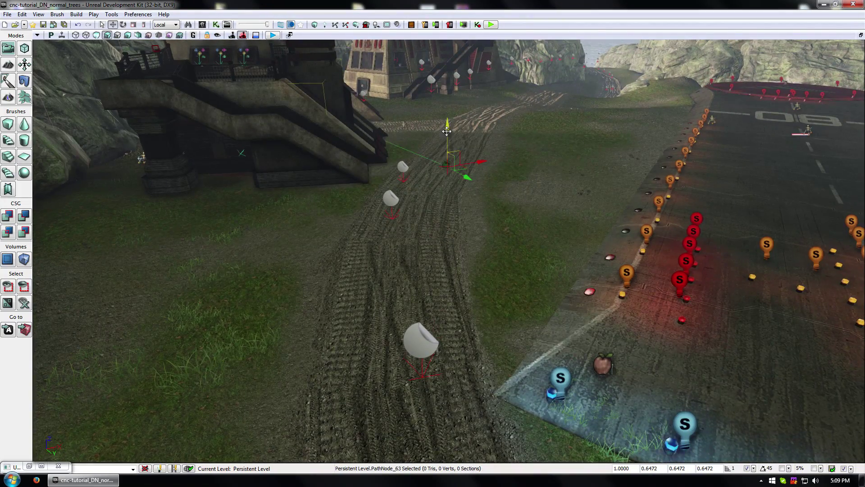
{"action": "left_click_drag", "start_coordinate": [463, 202], "coordinate": [398, 178]}
{"action": "left_click", "coordinate": [638, 243]}
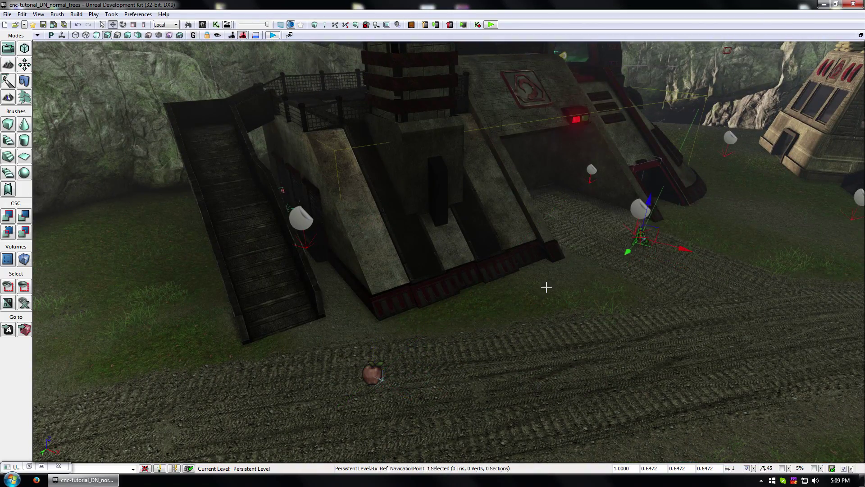
Survey the dirt road, rock formations and arched-roof building from above.
{"action": "left_click", "coordinate": [547, 287]}
{"action": "left_click_drag", "start_coordinate": [547, 287], "coordinate": [266, 126]}
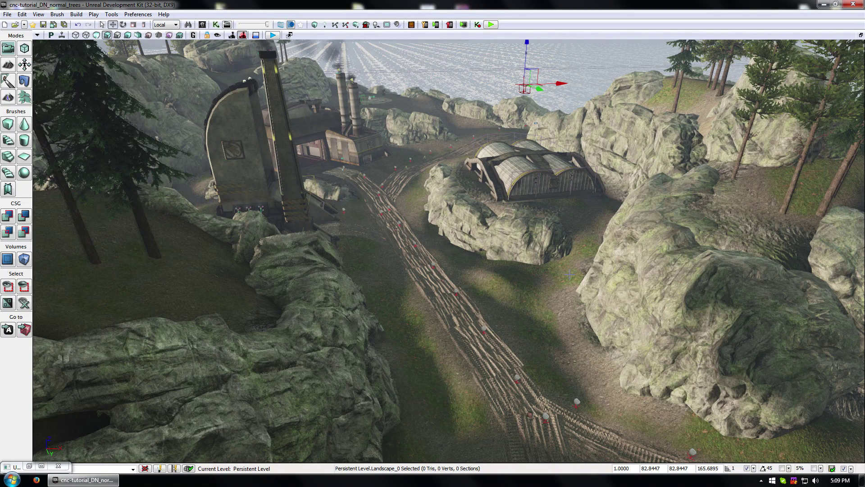
{"action": "right_click_drag", "start_coordinate": [542, 101], "coordinate": [730, 85]}
{"action": "right_click_drag", "start_coordinate": [581, 225], "coordinate": [581, 289]}
{"action": "left_click_drag", "start_coordinate": [581, 289], "coordinate": [495, 270]}
{"action": "right_click_drag", "start_coordinate": [451, 315], "coordinate": [536, 282]}
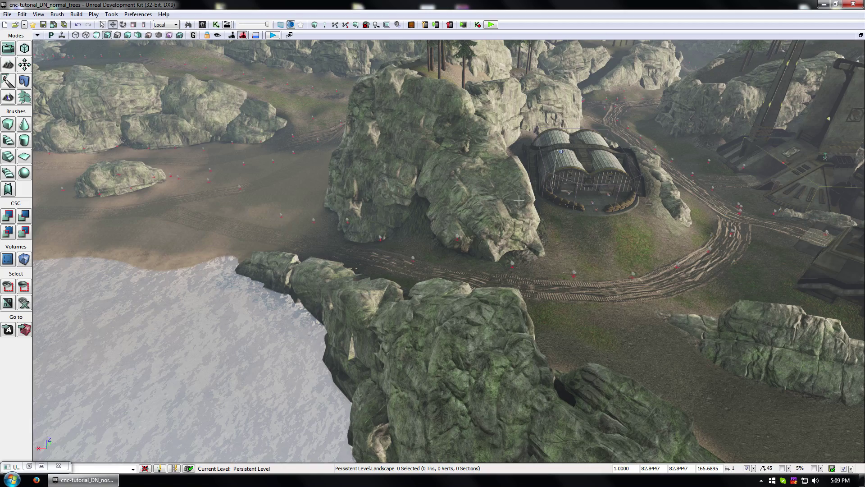
{"action": "mouse_move", "coordinate": [519, 201]}
{"action": "left_mouse_down"}
{"action": "mouse_move", "coordinate": [523, 180]}
{"action": "mouse_move", "coordinate": [518, 202]}
{"action": "left_mouse_up"}
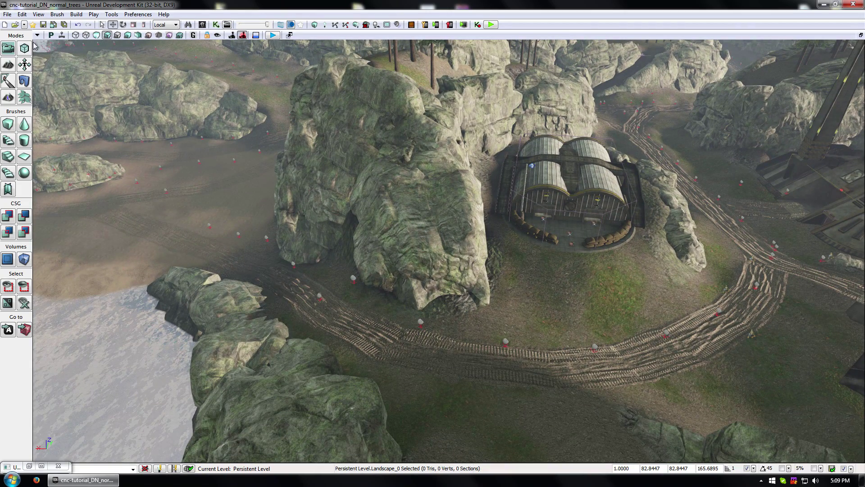
Choose UTDefensePoint from the Navigation category of the actor classes.
{"action": "left_click", "coordinate": [203, 25]}
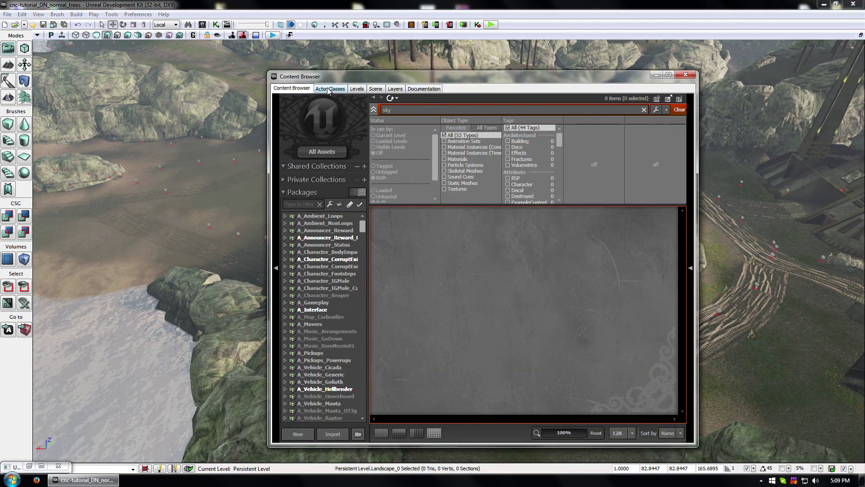
{"action": "left_click", "coordinate": [328, 89]}
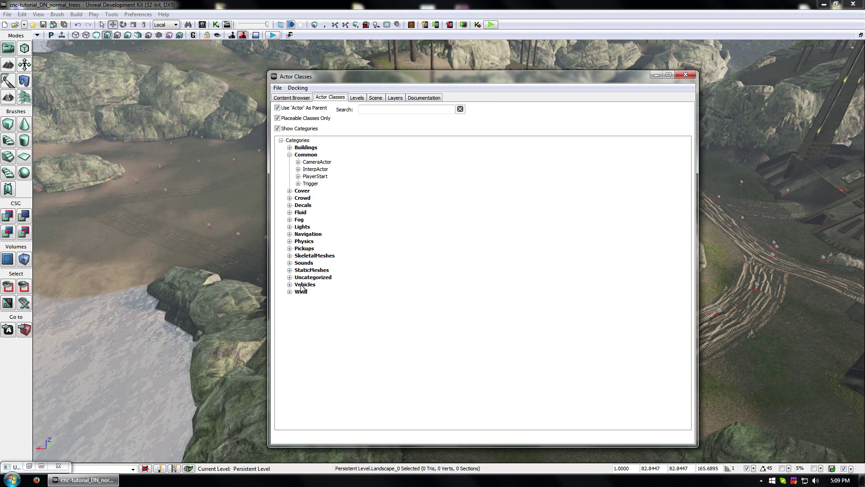
{"action": "left_click", "coordinate": [290, 234]}
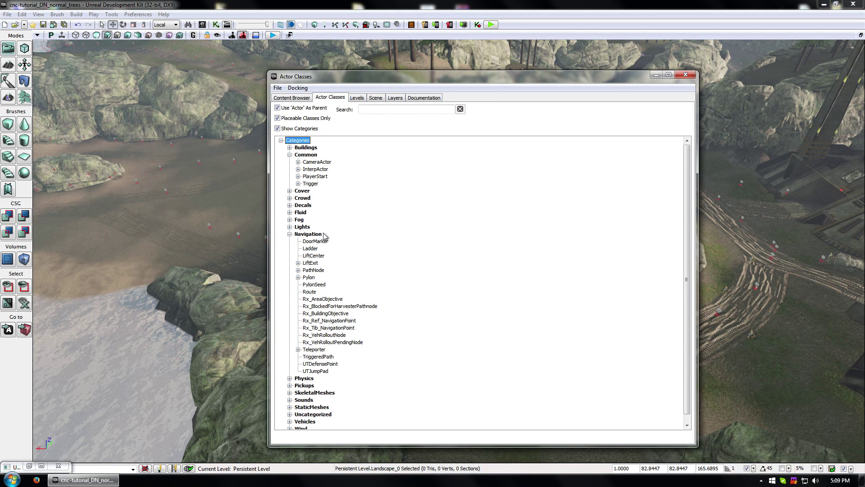
{"action": "left_click", "coordinate": [315, 364]}
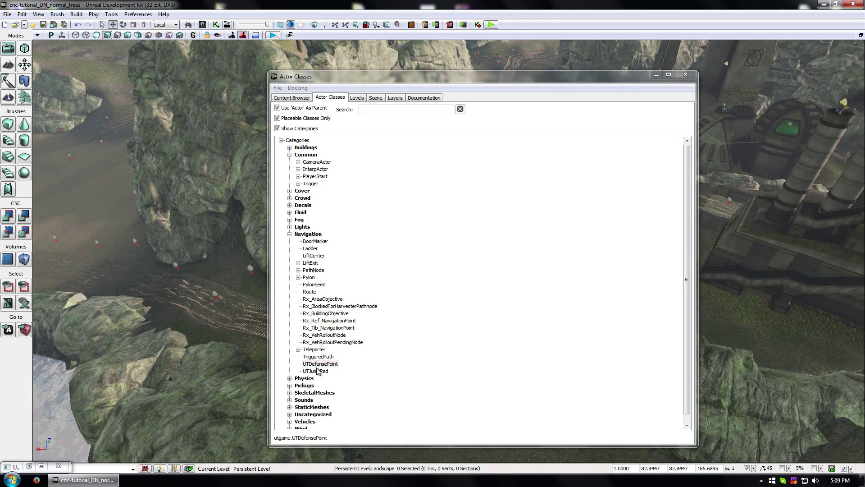
{"action": "left_click", "coordinate": [327, 365]}
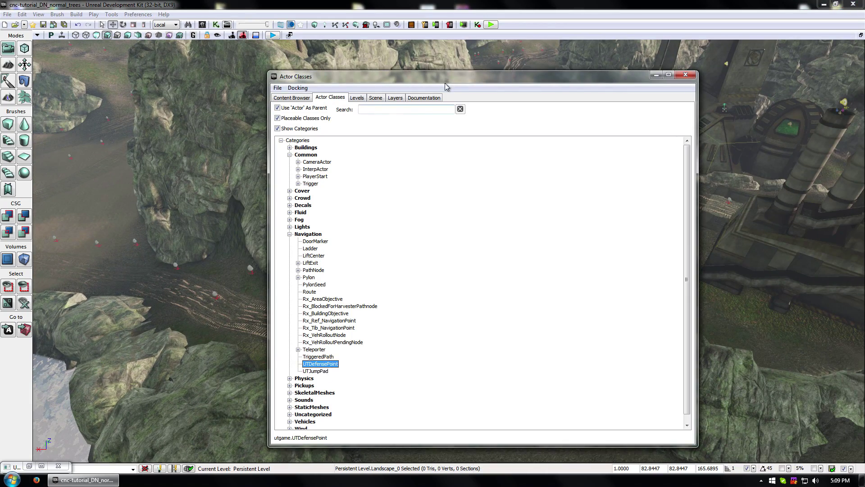
Place a UTDefensePoint on the ground between the large rock and the dirt road, below the arched-roof building.
{"action": "left_click_drag", "start_coordinate": [444, 82], "coordinate": [650, 76]}
{"action": "left_click_drag", "start_coordinate": [372, 298], "coordinate": [438, 275]}
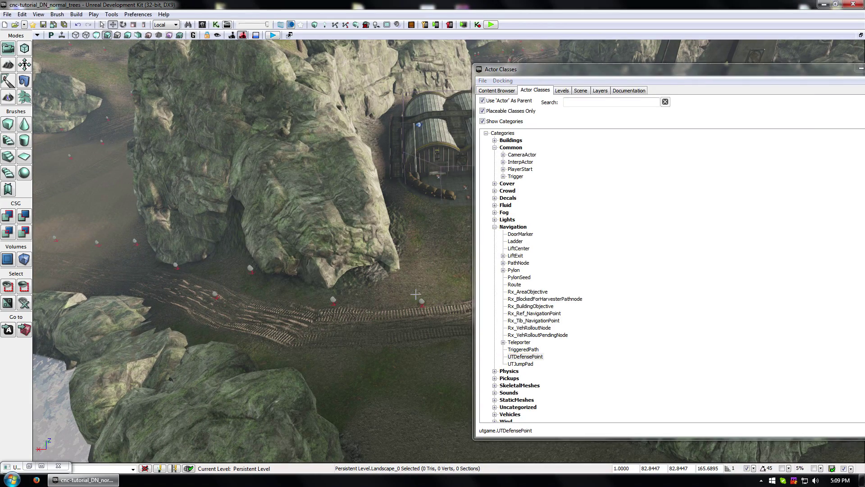
{"action": "right_click_drag", "start_coordinate": [417, 309], "coordinate": [416, 309]}
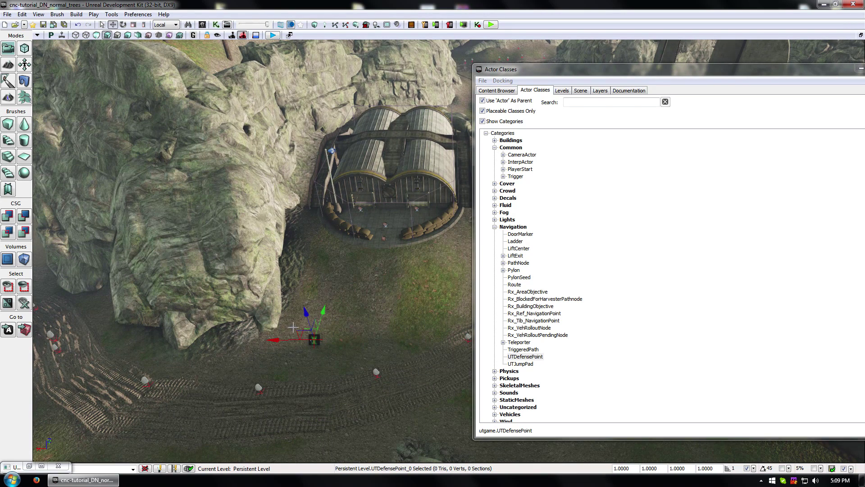
Move the defense point closer to the dirt road and enable Only On Foot in its properties.
{"action": "left_click_drag", "start_coordinate": [305, 311], "coordinate": [336, 347]}
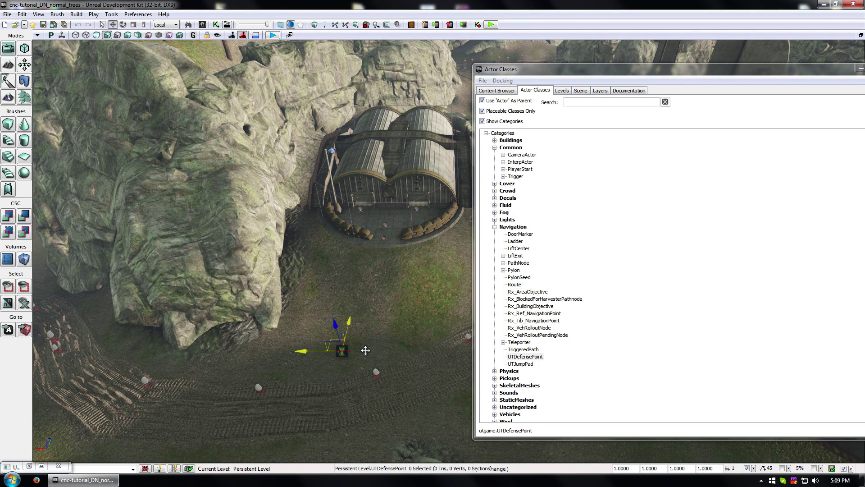
{"action": "key", "text": "F4"}
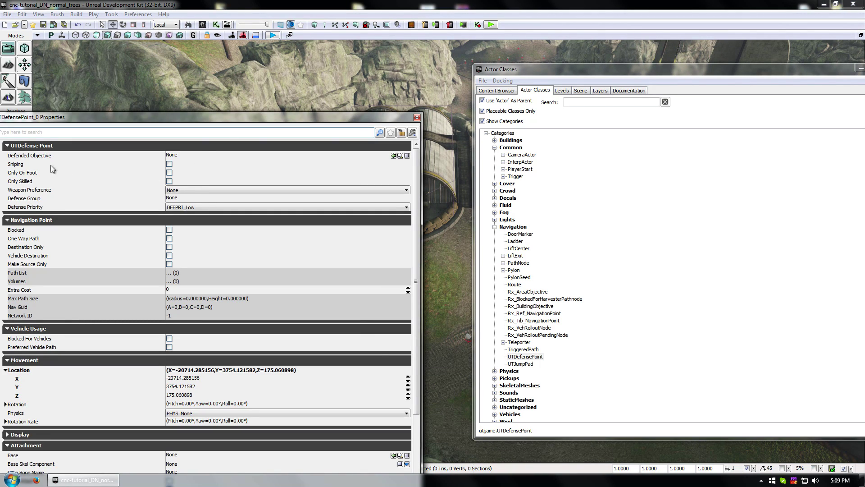
{"action": "left_click", "coordinate": [170, 172]}
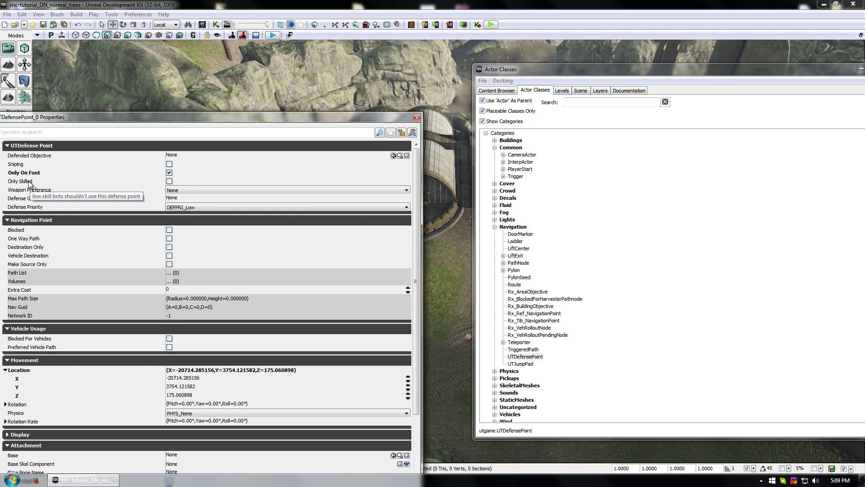
{"action": "left_click", "coordinate": [218, 206]}
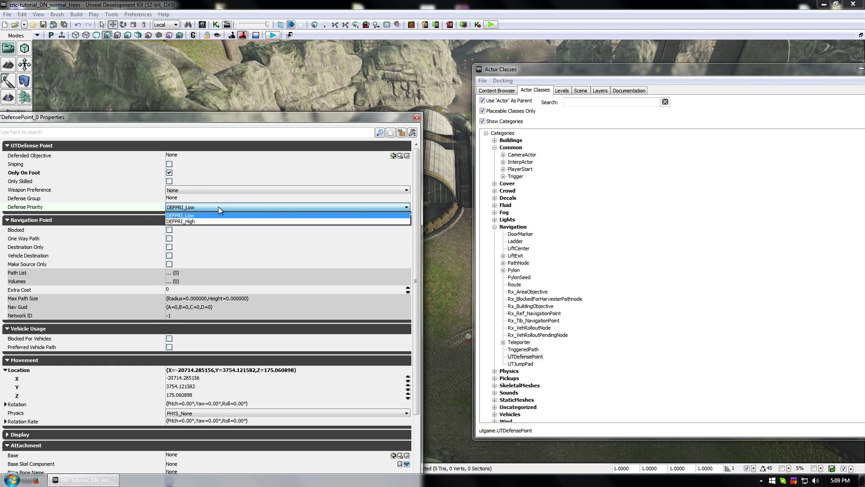
{"action": "left_click", "coordinate": [207, 207]}
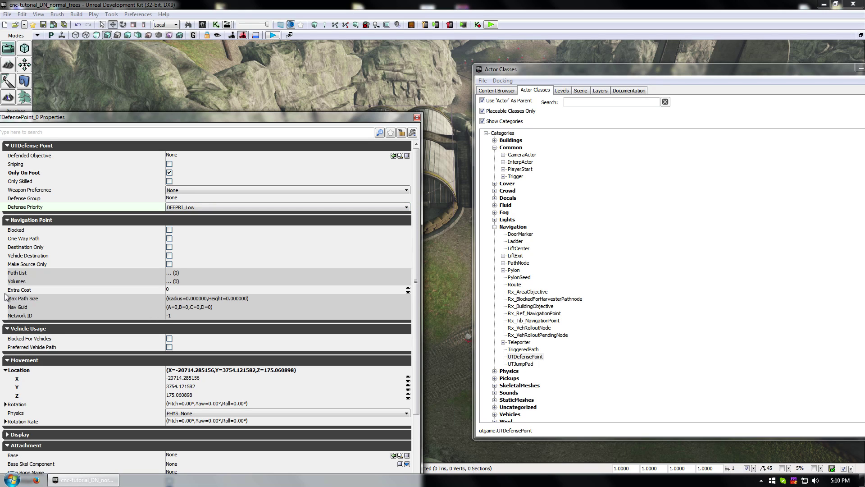
Collapse the Movement, Attachment, Physics, Advanced, Debug, Object and Mobile categories in the defense point's properties.
{"action": "mouse_move", "coordinate": [19, 318]}
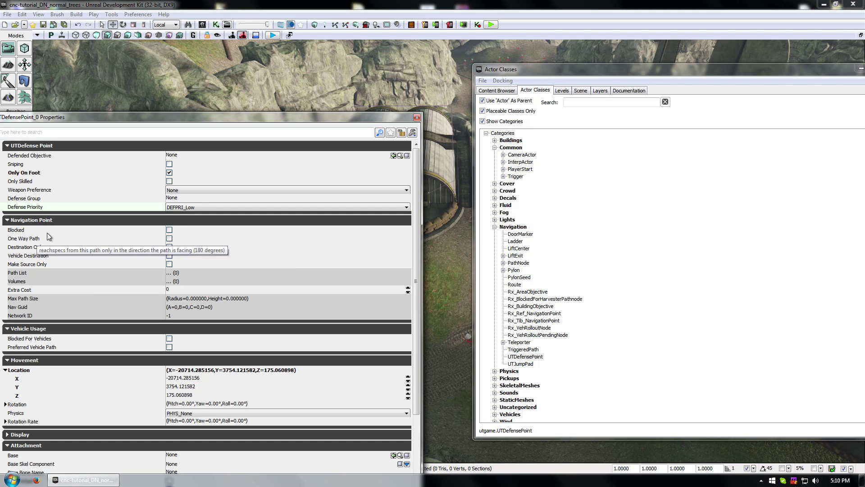
{"action": "left_click", "coordinate": [12, 360]}
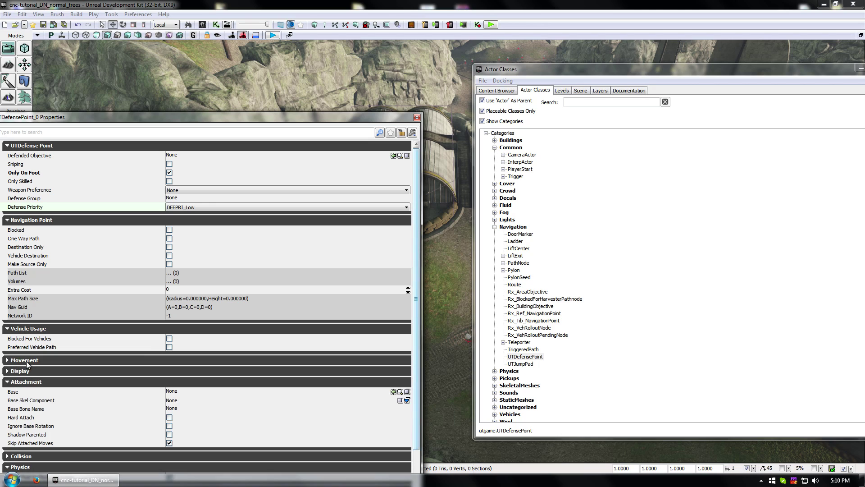
{"action": "left_click", "coordinate": [11, 383]}
{"action": "left_click", "coordinate": [8, 405]}
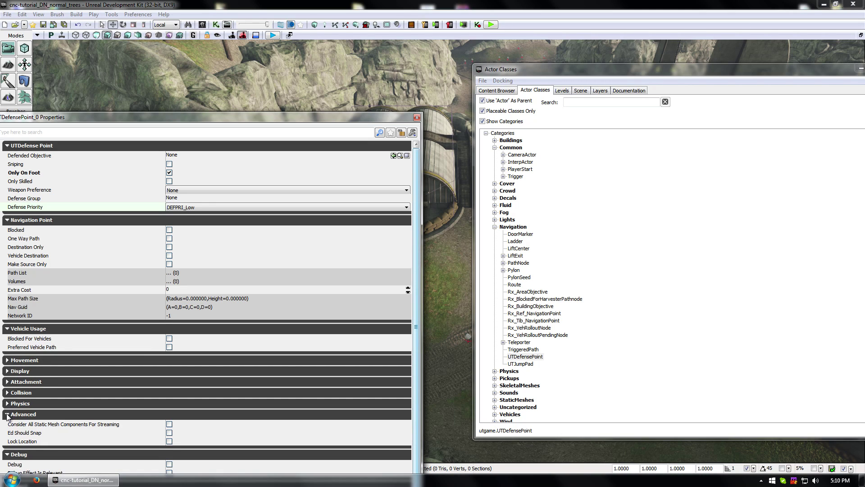
{"action": "left_click", "coordinate": [9, 415]}
{"action": "left_click", "coordinate": [8, 426]}
{"action": "left_click", "coordinate": [8, 437]}
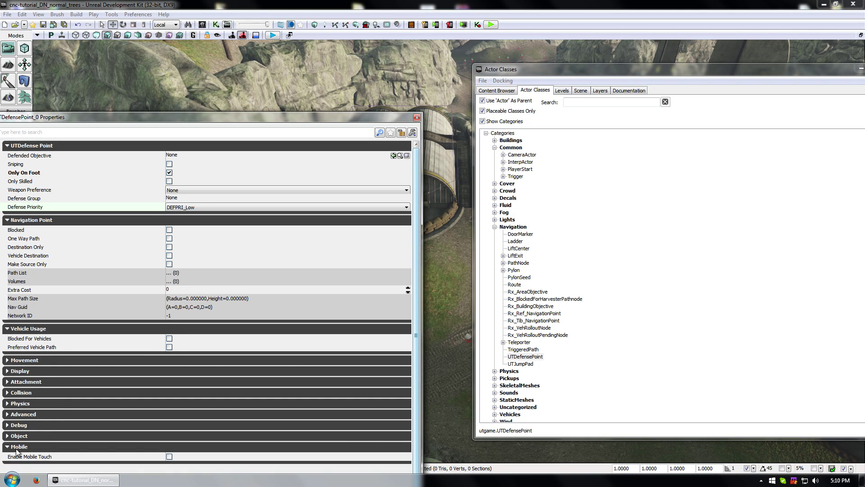
{"action": "left_click", "coordinate": [16, 448]}
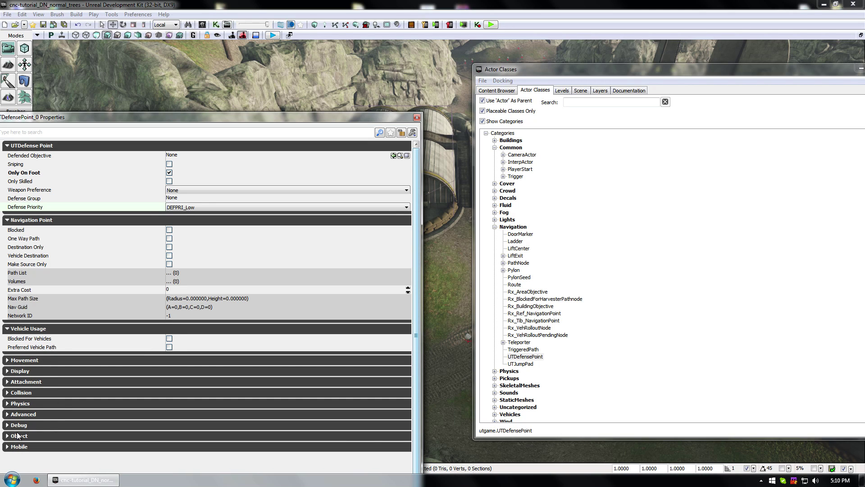
Set the defense point's Defense Group to 0 and close its properties.
{"action": "left_click", "coordinate": [28, 156]}
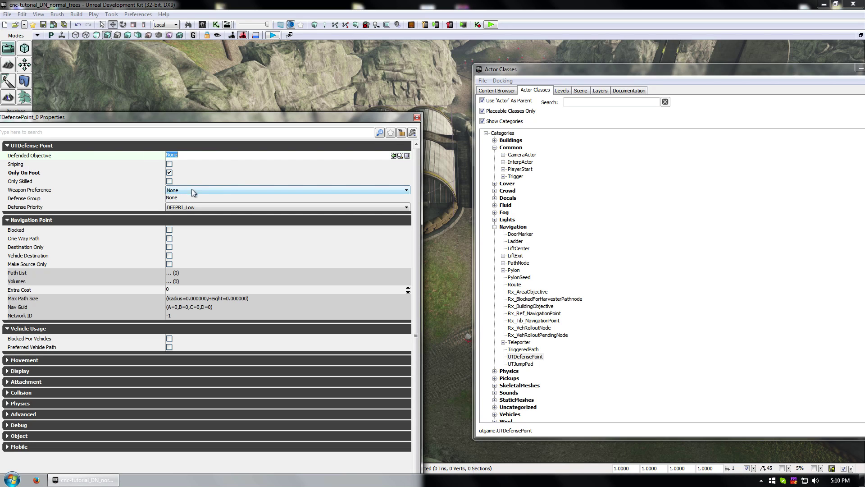
{"action": "left_click", "coordinate": [37, 199]}
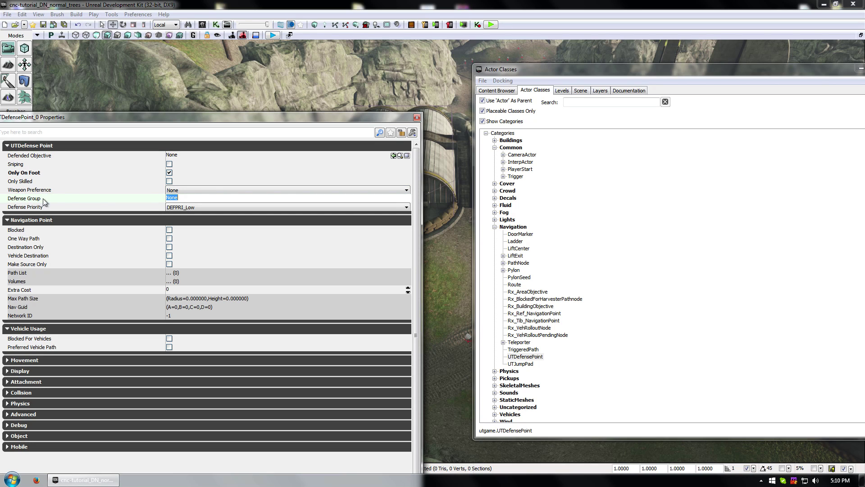
{"action": "type", "text": "0"}
{"action": "key", "text": "Return"}
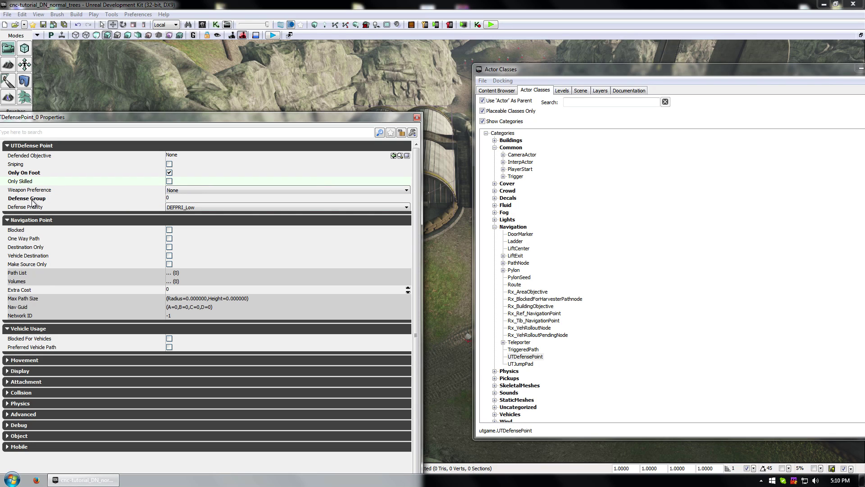
{"action": "left_click", "coordinate": [417, 117]}
Minimize the actor class browser and move the defense point across the map toward the Nod airstrip.
{"action": "left_click_drag", "start_coordinate": [736, 69], "coordinate": [435, 108]}
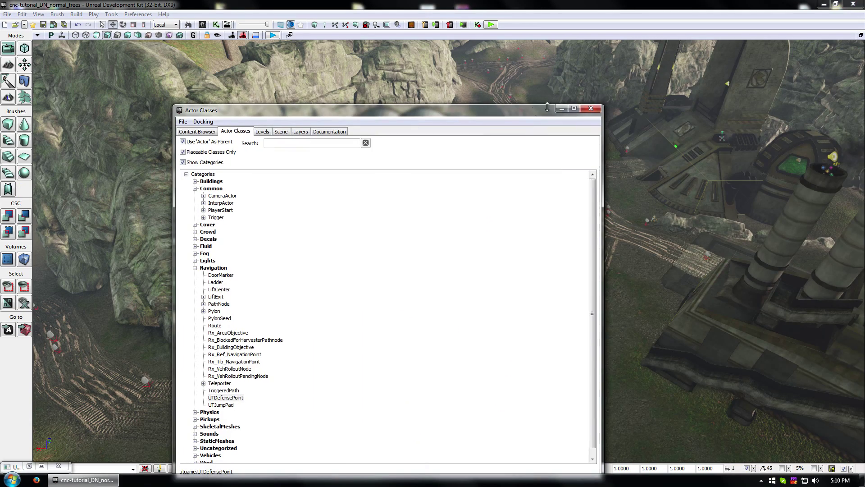
{"action": "left_click", "coordinate": [562, 109]}
{"action": "left_click_drag", "start_coordinate": [513, 401], "coordinate": [138, 433]}
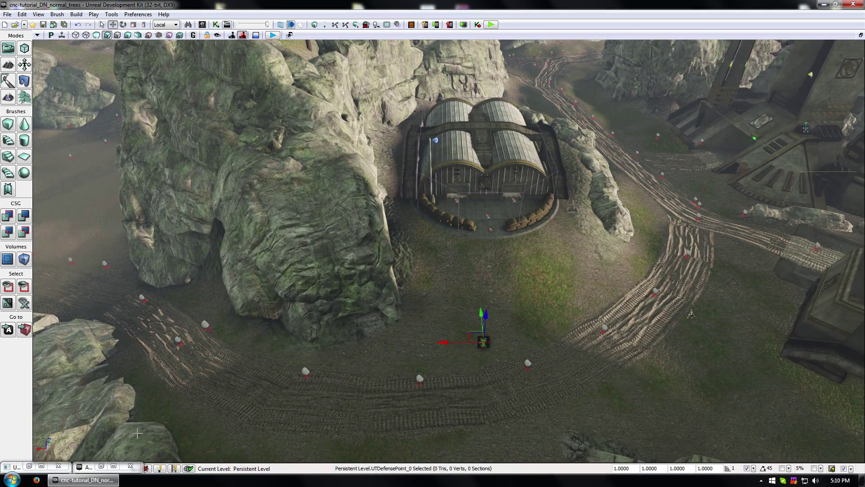
{"action": "left_click_drag", "start_coordinate": [446, 343], "coordinate": [631, 203]}
{"action": "left_click_drag", "start_coordinate": [449, 253], "coordinate": [550, 360]}
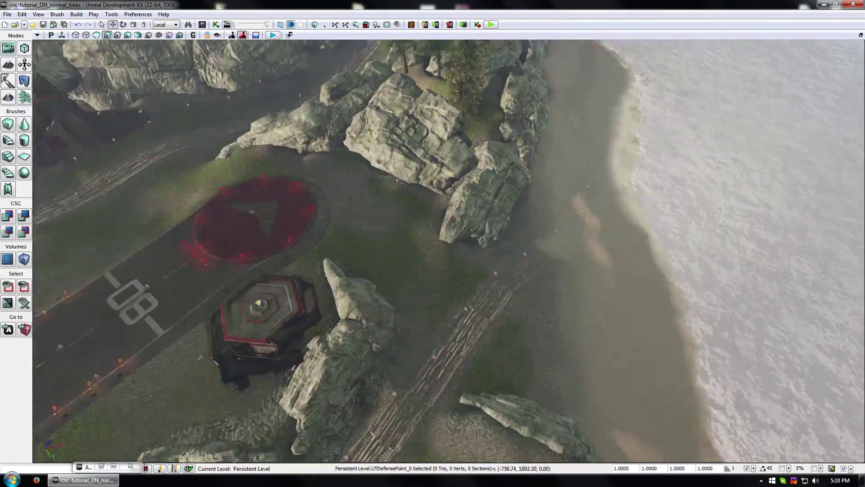
{"action": "right_click_drag", "start_coordinate": [550, 361], "coordinate": [500, 199]}
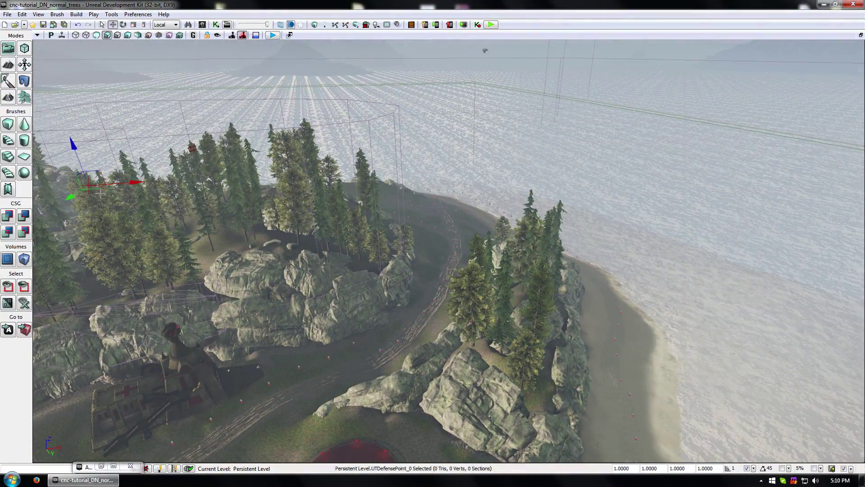
Lower the defense point onto the dirt road between the Hand of Nod and the rocks beside the landing circle.
{"action": "left_click_drag", "start_coordinate": [102, 189], "coordinate": [335, 369]}
{"action": "left_click_drag", "start_coordinate": [336, 369], "coordinate": [338, 450]}
{"action": "left_click_drag", "start_coordinate": [432, 450], "coordinate": [433, 343]}
{"action": "left_click_drag", "start_coordinate": [416, 202], "coordinate": [416, 219]}
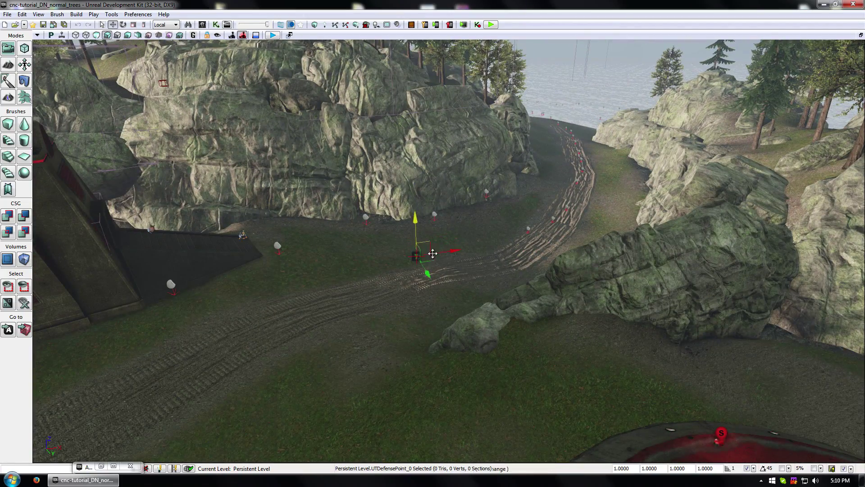
{"action": "left_click_drag", "start_coordinate": [428, 262], "coordinate": [427, 263]}
Duplicate the defense point and place the copy by the shoreside dirt track beyond the landing circle and hexagonal building.
{"action": "left_click_drag", "start_coordinate": [344, 359], "coordinate": [534, 304]}
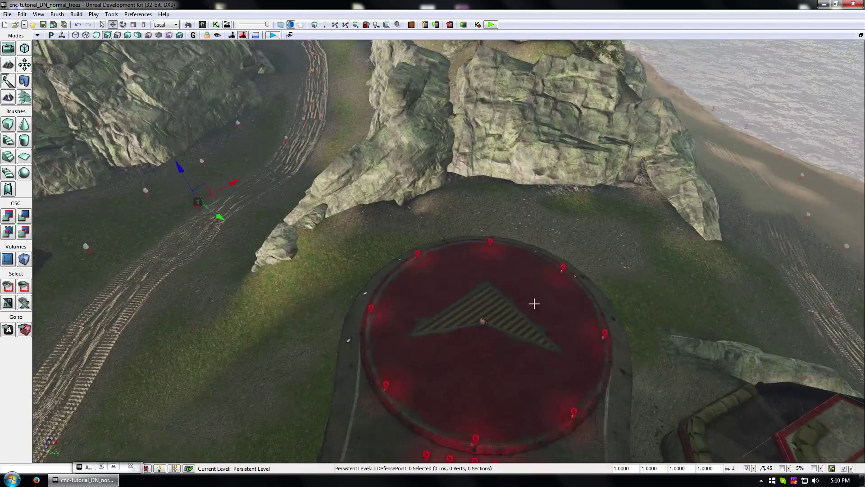
{"action": "left_click_drag", "start_coordinate": [669, 297], "coordinate": [659, 129]}
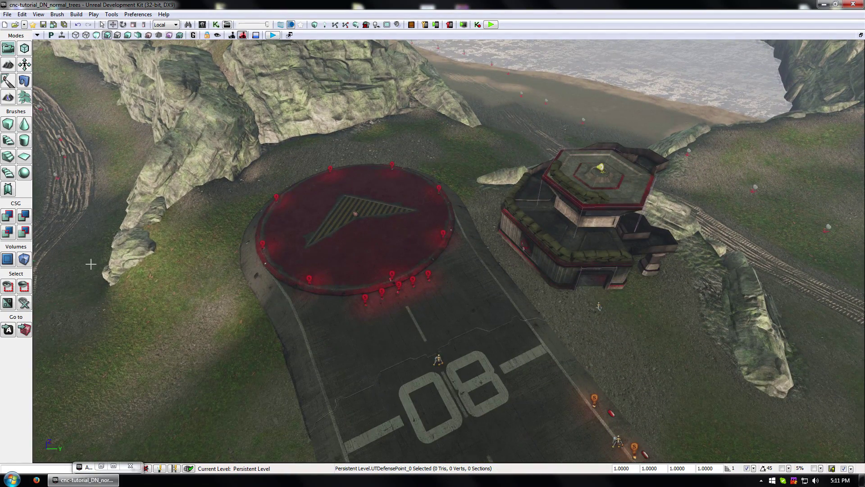
{"action": "left_click_drag", "start_coordinate": [91, 264], "coordinate": [49, 263]}
{"action": "left_click_drag", "start_coordinate": [174, 180], "coordinate": [672, 156], "text": "alt"}
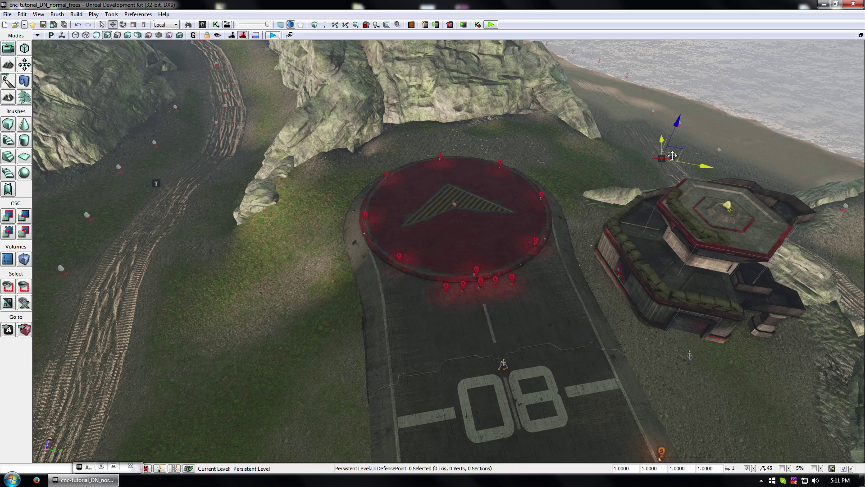
{"action": "left_click_drag", "start_coordinate": [673, 156], "coordinate": [856, 104]}
{"action": "right_click_drag", "start_coordinate": [578, 50], "coordinate": [676, 163]}
{"action": "left_click_drag", "start_coordinate": [485, 151], "coordinate": [485, 176]}
Add the defense point near the Hand of Nod to the selection and set both points' Defense Group to 1.
{"action": "left_click_drag", "start_coordinate": [549, 269], "coordinate": [555, 148]}
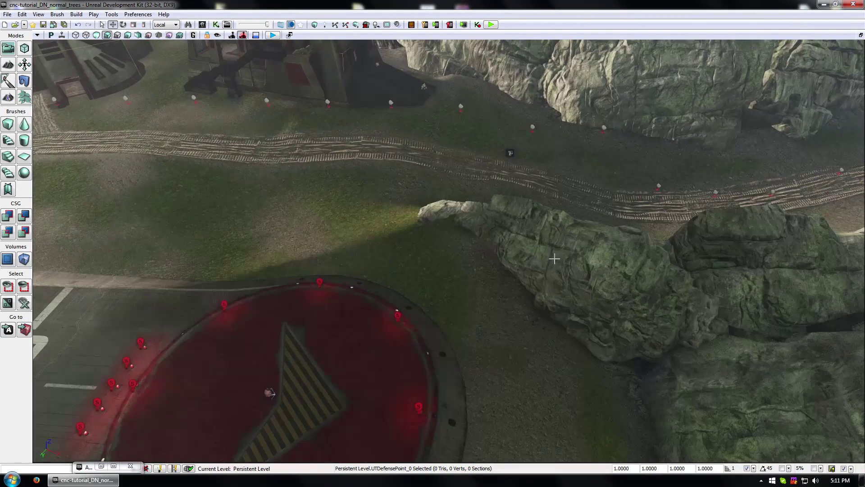
{"action": "left_click", "coordinate": [511, 153], "text": "ctrl"}
{"action": "key", "text": "F4"}
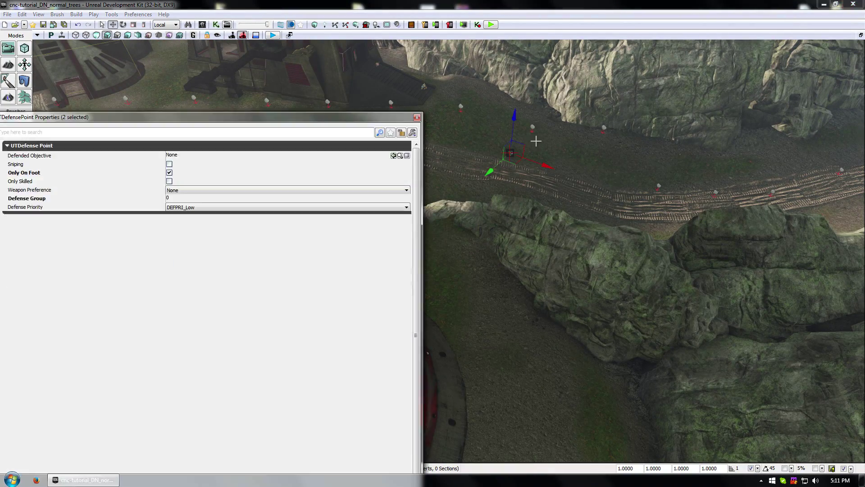
{"action": "left_click", "coordinate": [184, 199]}
{"action": "type", "text": "1"}
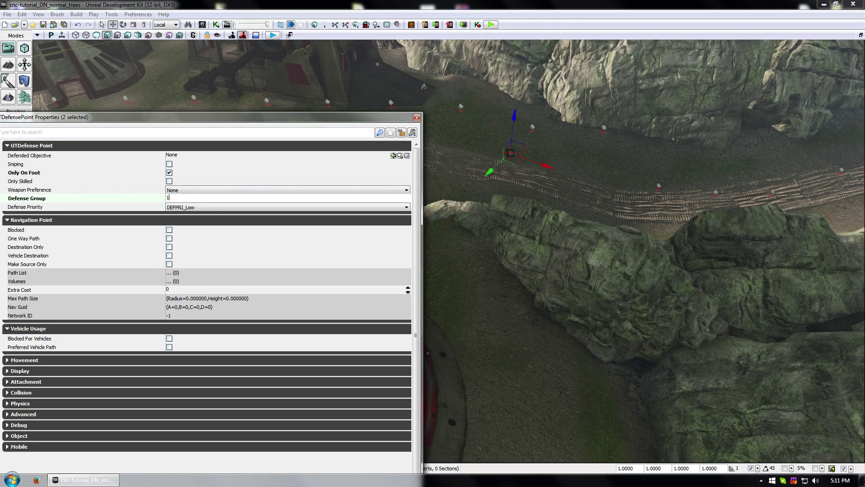
{"action": "left_click", "coordinate": [417, 118]}
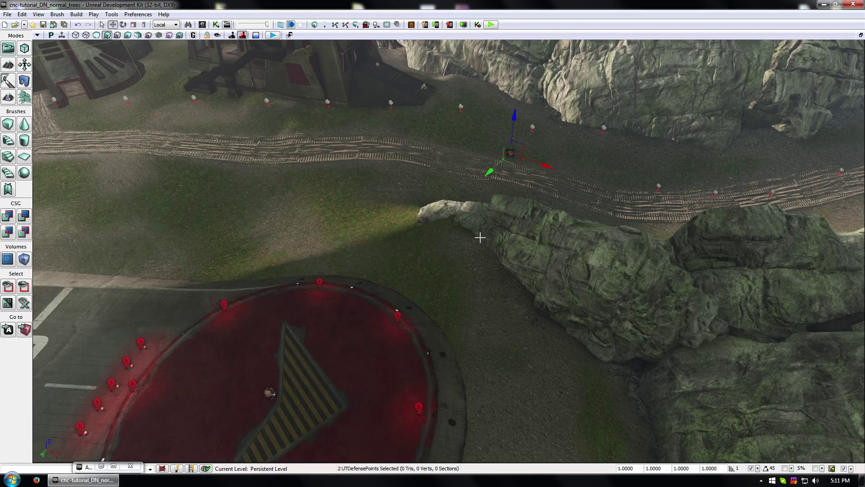
Deselect the defense points and choose Rx_AreaObjective from the Navigation category of the actor classes.
{"action": "left_click_drag", "start_coordinate": [481, 237], "coordinate": [513, 211]}
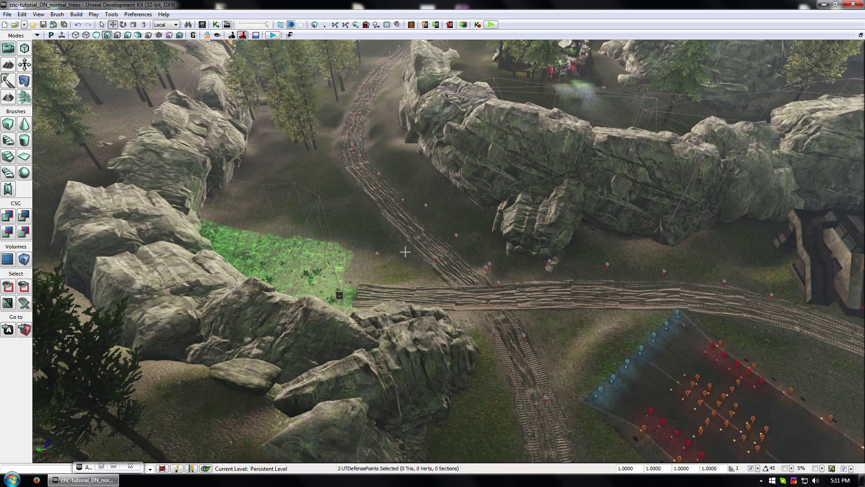
{"action": "left_click", "coordinate": [556, 330]}
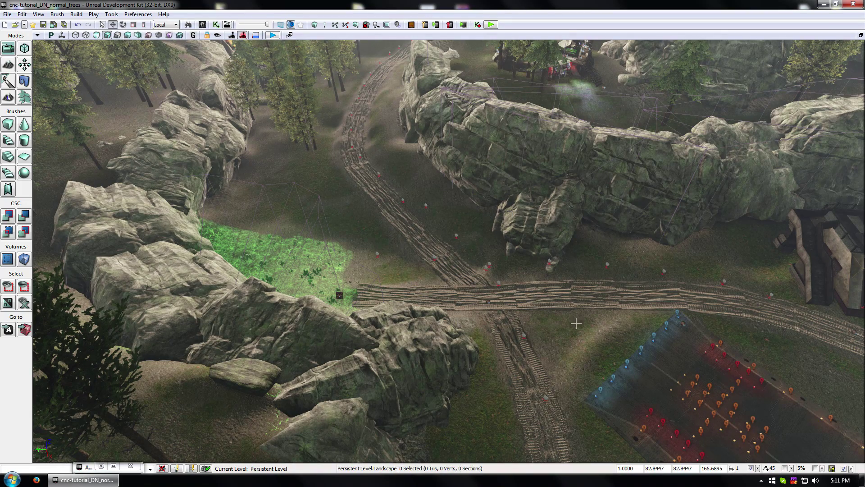
{"action": "right_click_drag", "start_coordinate": [576, 323], "coordinate": [572, 325]}
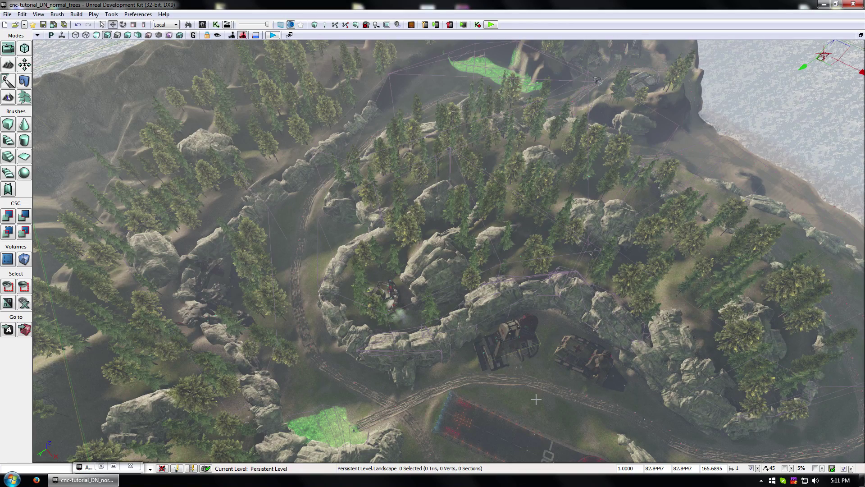
{"action": "right_click_drag", "start_coordinate": [536, 399], "coordinate": [593, 266]}
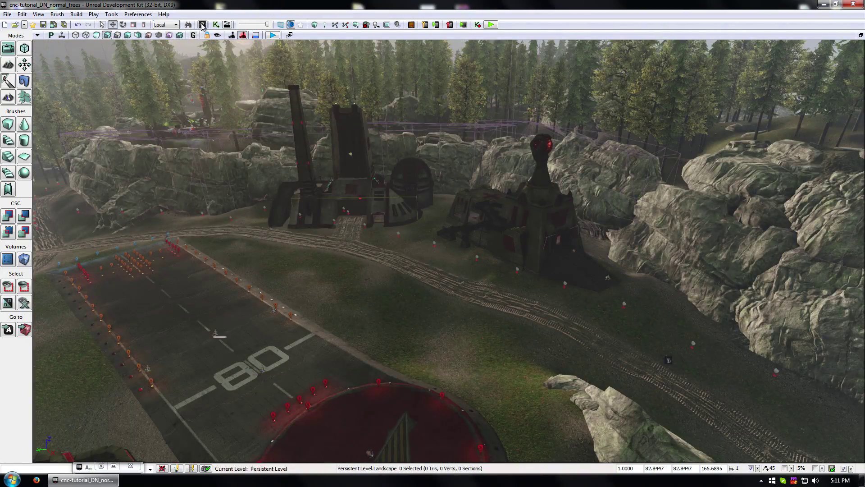
{"action": "left_click", "coordinate": [100, 467]}
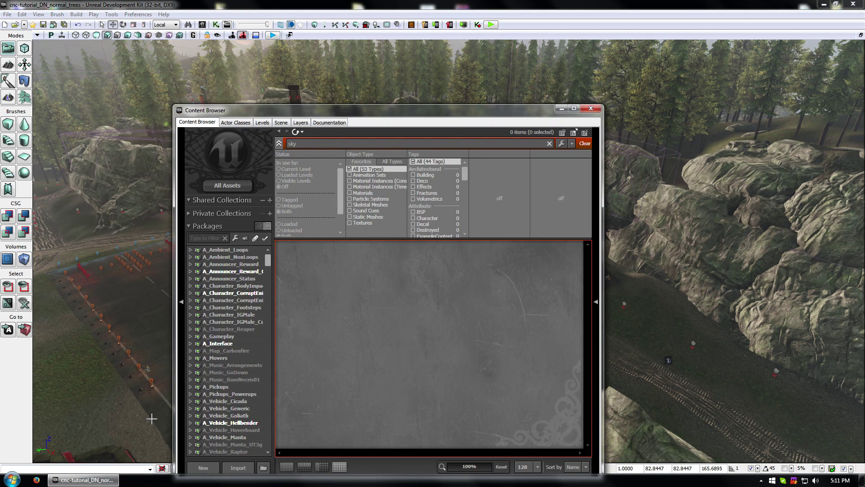
{"action": "left_click", "coordinate": [236, 123]}
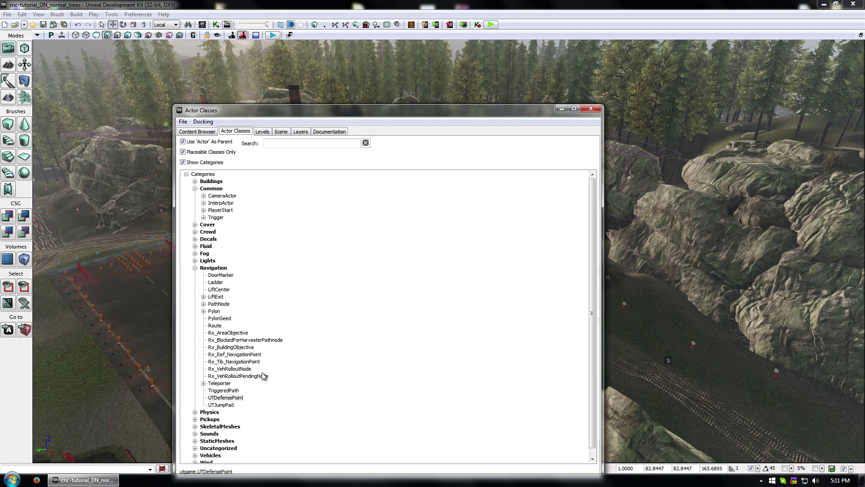
{"action": "left_click", "coordinate": [245, 341]}
{"action": "left_click", "coordinate": [225, 333]}
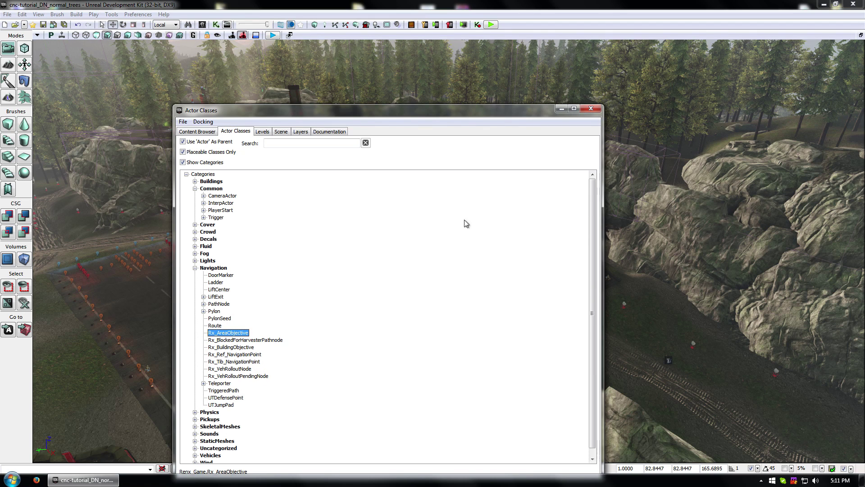
Place an Rx_AreaObjective on the grass between the airstrip and the dirt road, opposite the Hand of Nod.
{"action": "left_click_drag", "start_coordinate": [420, 116], "coordinate": [275, 74]}
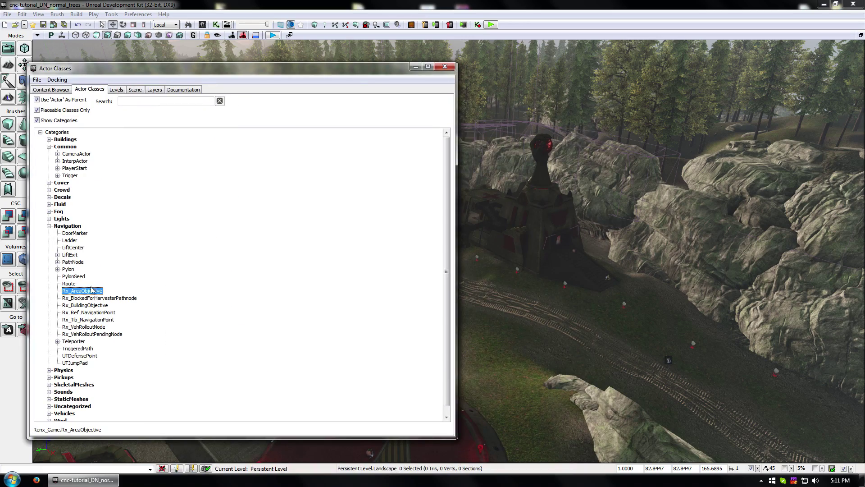
{"action": "left_click_drag", "start_coordinate": [559, 310], "coordinate": [485, 313]}
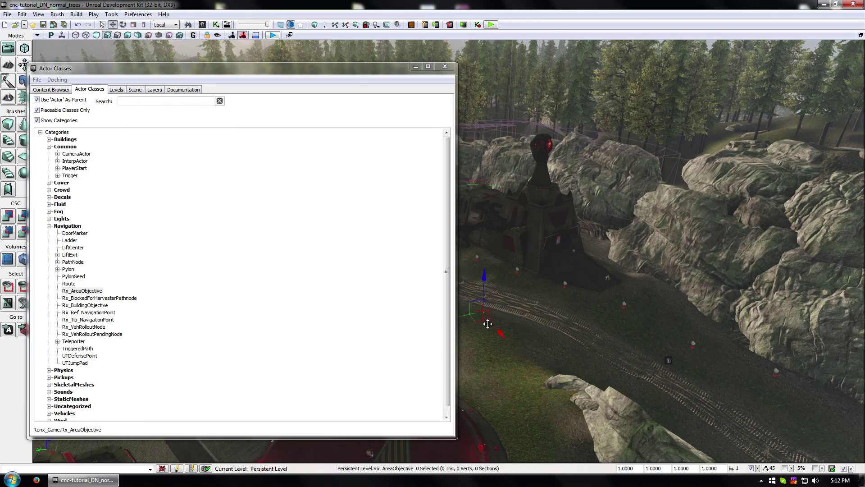
{"action": "left_click", "coordinate": [415, 67]}
{"action": "right_click_drag", "start_coordinate": [459, 349], "coordinate": [460, 392]}
{"action": "left_click_drag", "start_coordinate": [449, 265], "coordinate": [428, 224]}
{"action": "left_click_drag", "start_coordinate": [437, 164], "coordinate": [443, 215]}
{"action": "mouse_move", "coordinate": [362, 208]}
{"action": "right_mouse_down"}
{"action": "mouse_move", "coordinate": [387, 225]}
{"action": "mouse_move", "coordinate": [362, 209]}
{"action": "right_mouse_up"}
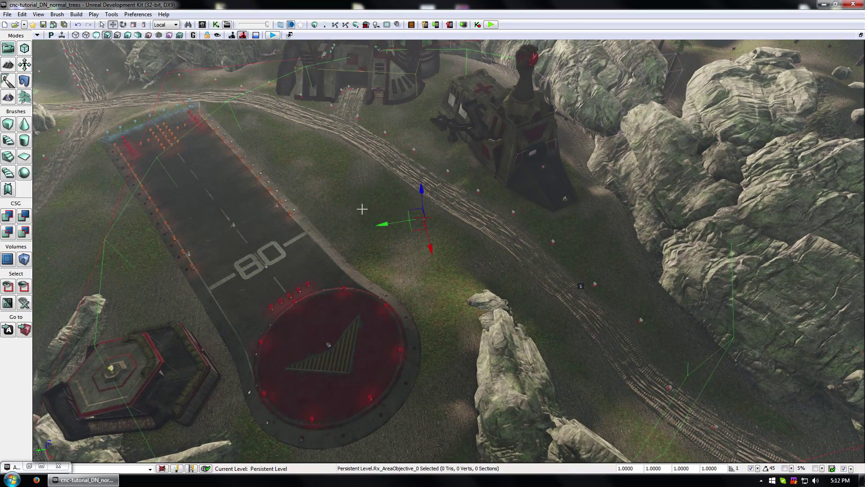
Reposition the area objective on the grass between the airstrip and the dirt road in the Nod base.
{"action": "left_click_drag", "start_coordinate": [411, 228], "coordinate": [332, 187]}
{"action": "right_click_drag", "start_coordinate": [408, 234], "coordinate": [403, 217]}
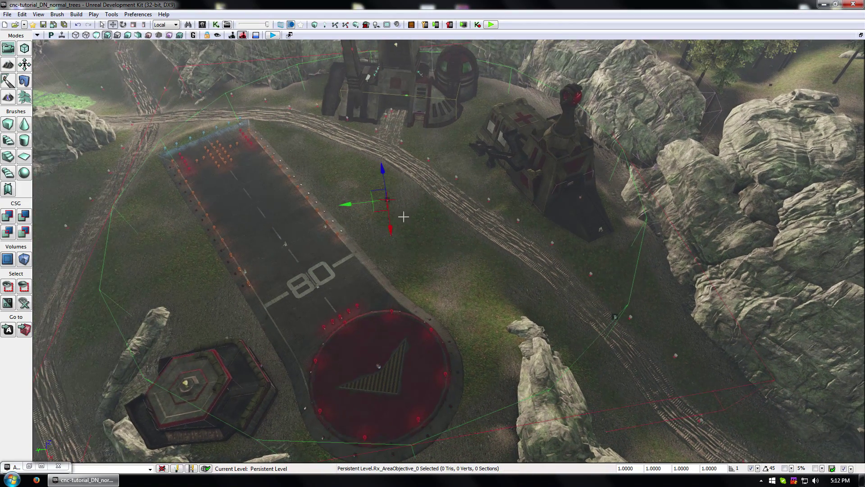
{"action": "left_click_drag", "start_coordinate": [383, 171], "coordinate": [380, 151]}
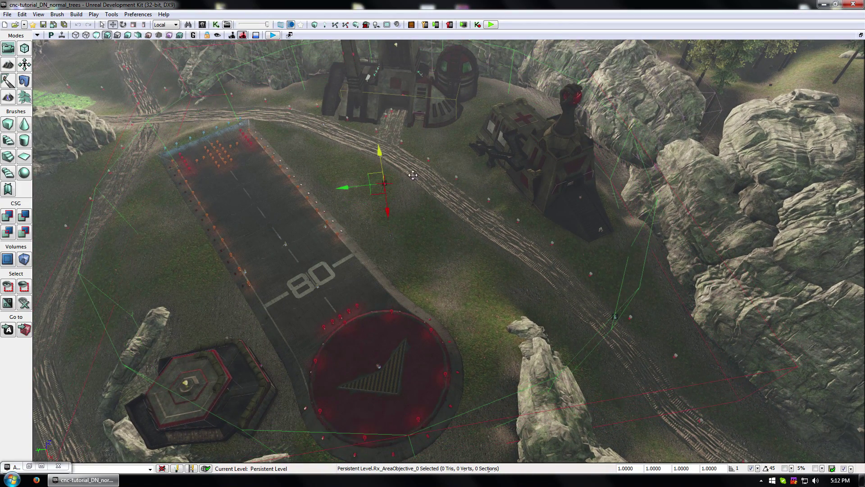
{"action": "right_click_drag", "start_coordinate": [413, 175], "coordinate": [393, 169]}
{"action": "mouse_move", "coordinate": [445, 256]}
{"action": "right_mouse_down"}
{"action": "mouse_move", "coordinate": [446, 244]}
{"action": "mouse_move", "coordinate": [445, 255]}
{"action": "right_mouse_up"}
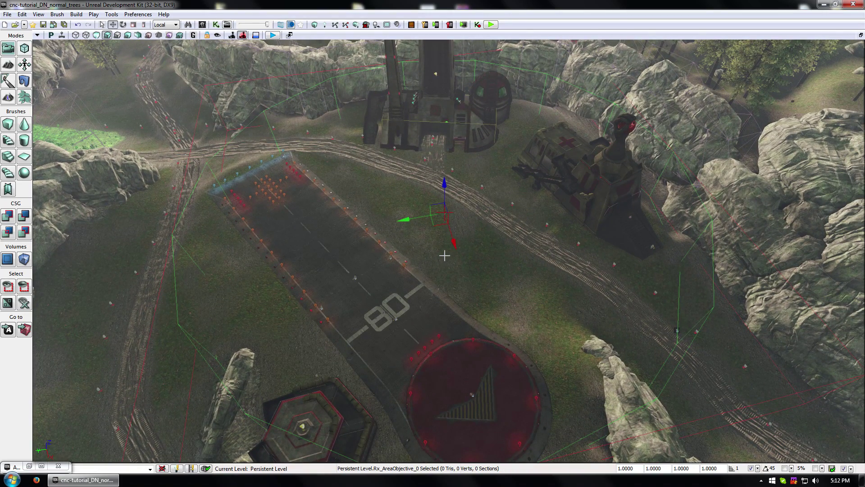
{"action": "left_click_drag", "start_coordinate": [435, 225], "coordinate": [426, 238]}
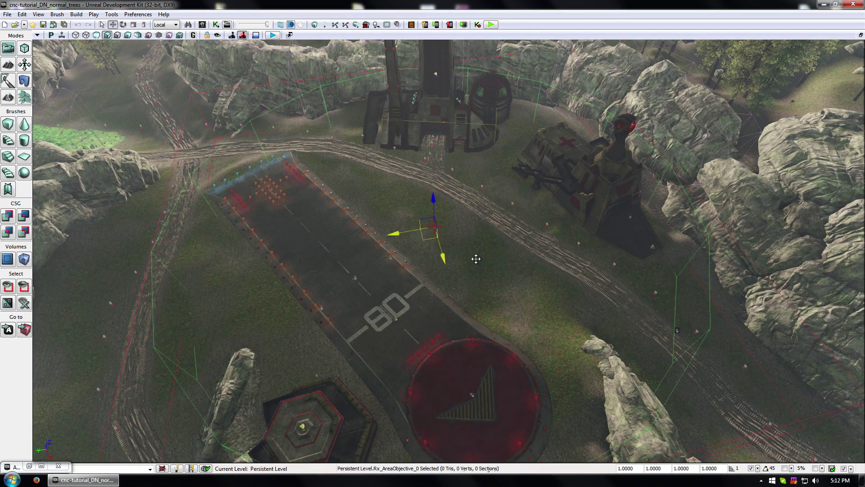
{"action": "right_click_drag", "start_coordinate": [476, 259], "coordinate": [452, 253]}
{"action": "right_click_drag", "start_coordinate": [510, 270], "coordinate": [514, 274]}
Open the area objective's properties and move the window mostly clear of the level view.
{"action": "key", "text": "F4"}
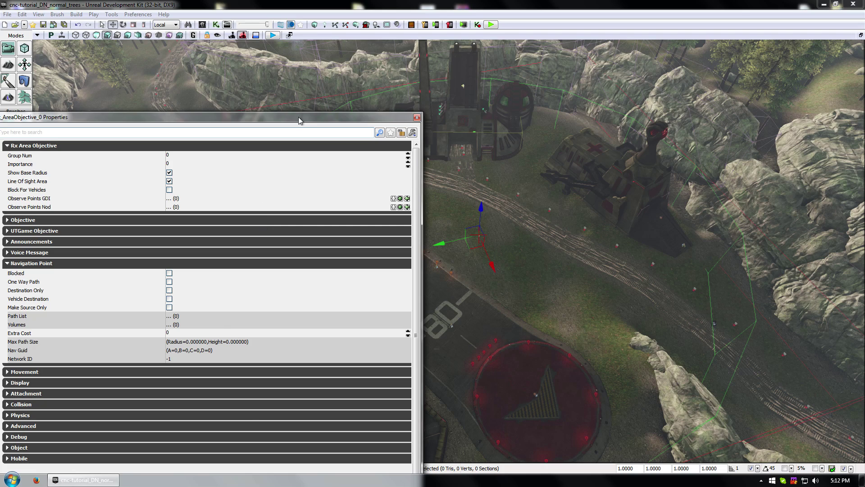
{"action": "left_click_drag", "start_coordinate": [299, 117], "coordinate": [258, 179]}
{"action": "left_click_drag", "start_coordinate": [137, 183], "coordinate": [167, 178]}
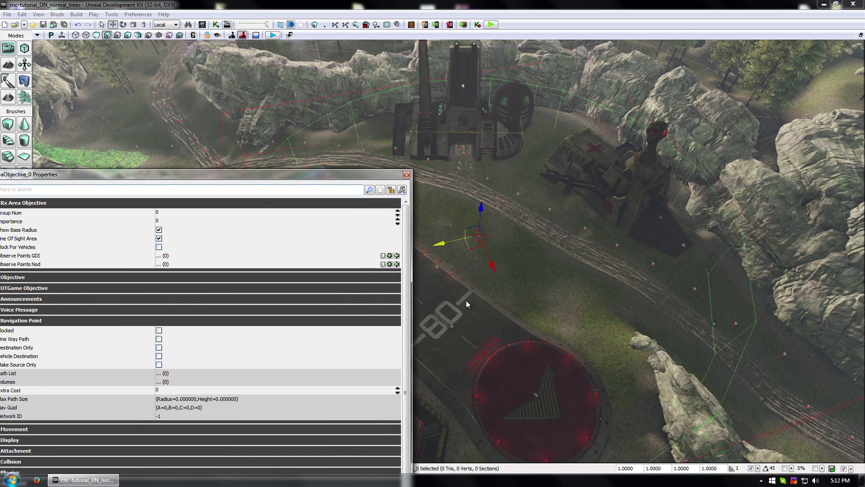
{"action": "right_click_drag", "start_coordinate": [465, 304], "coordinate": [482, 293]}
{"action": "right_click_drag", "start_coordinate": [581, 347], "coordinate": [555, 357]}
{"action": "left_click_drag", "start_coordinate": [328, 177], "coordinate": [211, 177]}
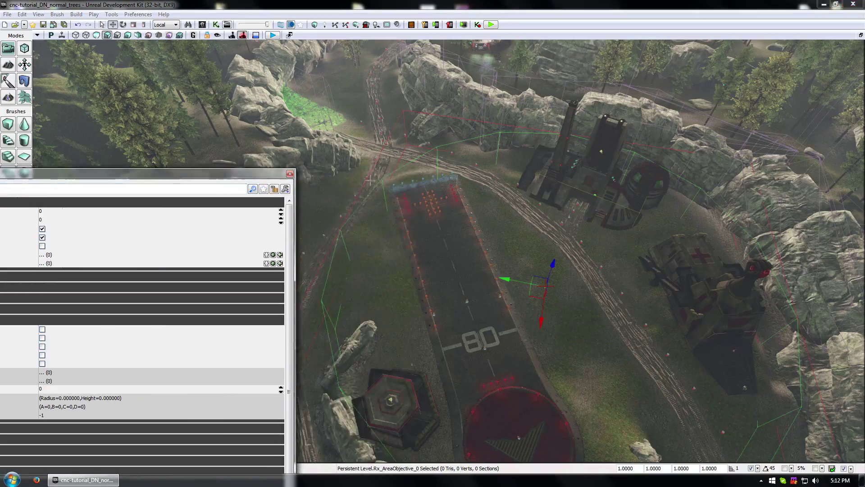
Duplicate the area objective and place the copy on the dirt track below the forested cliffs outside the GDI base.
{"action": "right_click_drag", "start_coordinate": [451, 270], "coordinate": [455, 311]}
{"action": "right_click_drag", "start_coordinate": [470, 142], "coordinate": [463, 318]}
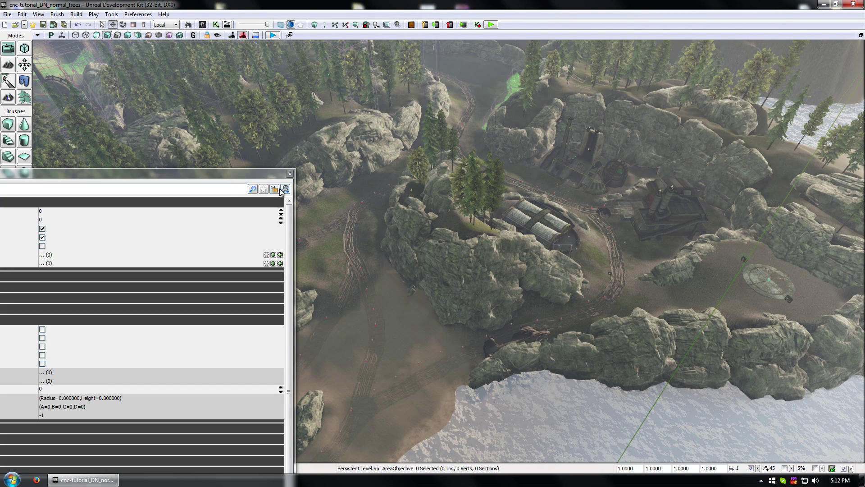
{"action": "left_click_drag", "start_coordinate": [275, 175], "coordinate": [248, 391]}
{"action": "right_click_drag", "start_coordinate": [391, 305], "coordinate": [270, 149]}
{"action": "left_click_drag", "start_coordinate": [292, 134], "coordinate": [259, 315]}
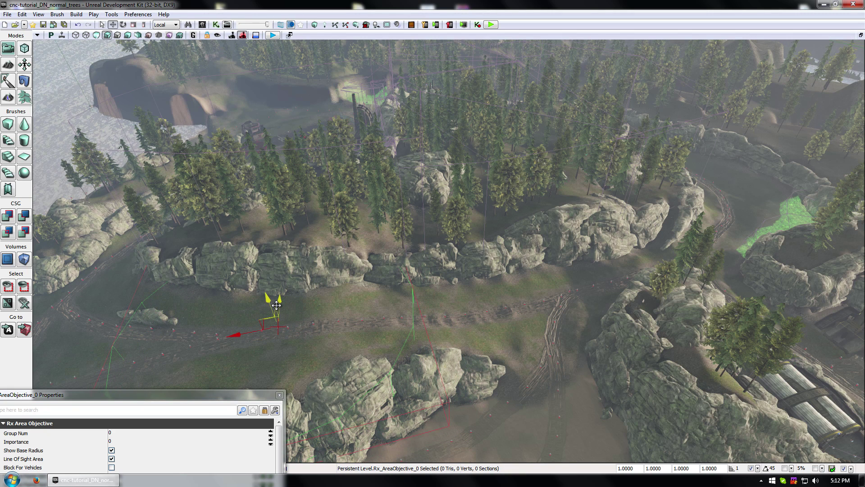
Open the copy's properties in a second window, lock and shrink it, and set Group Num to 2.
{"action": "key", "text": "F4"}
{"action": "left_click_drag", "start_coordinate": [342, 412], "coordinate": [514, 221]}
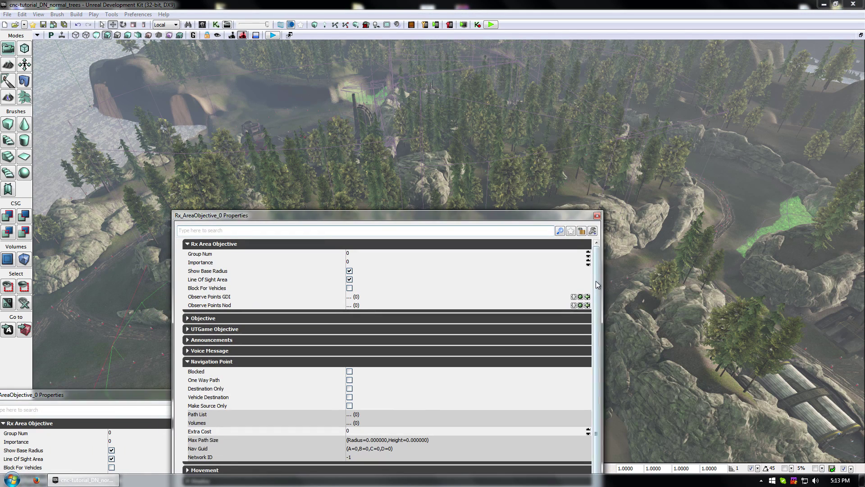
{"action": "left_click_drag", "start_coordinate": [603, 283], "coordinate": [454, 280]}
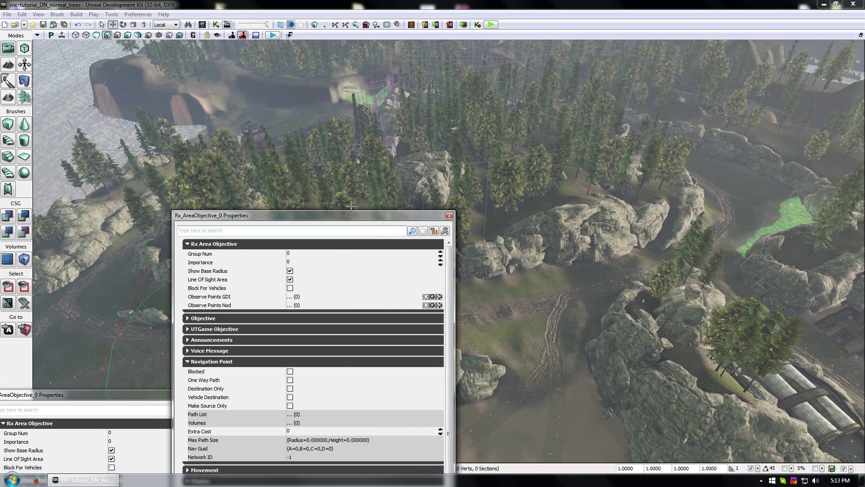
{"action": "left_click", "coordinate": [435, 232]}
{"action": "left_click_drag", "start_coordinate": [379, 215], "coordinate": [499, 396]}
{"action": "left_click", "coordinate": [419, 434]}
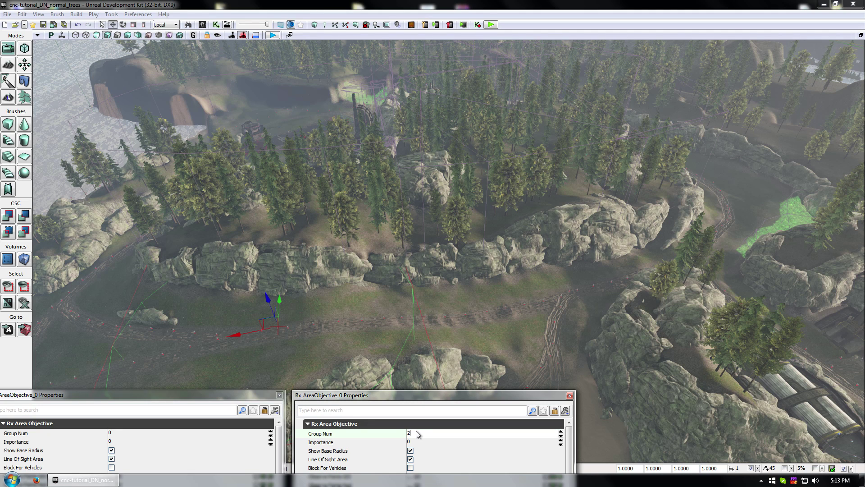
{"action": "right_click_drag", "start_coordinate": [346, 324], "coordinate": [352, 324]}
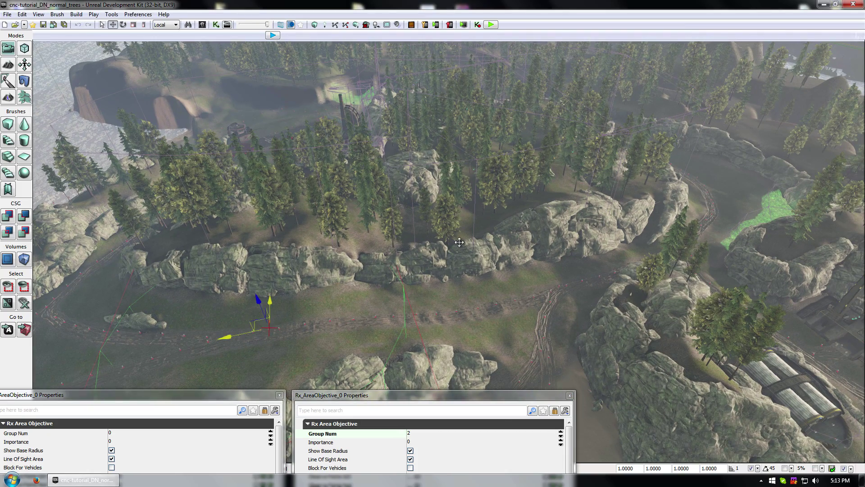
Duplicate the area objective again and place the copy on the forest dirt track between the two rock ridges.
{"action": "left_click_drag", "start_coordinate": [254, 326], "coordinate": [570, 122]}
{"action": "key", "text": "Home"}
{"action": "right_click_drag", "start_coordinate": [480, 238], "coordinate": [443, 197]}
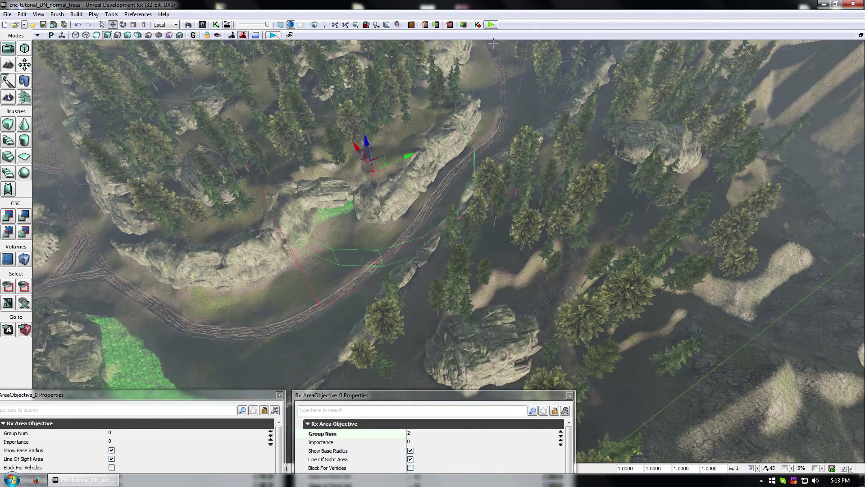
{"action": "left_click_drag", "start_coordinate": [443, 196], "coordinate": [475, 156]}
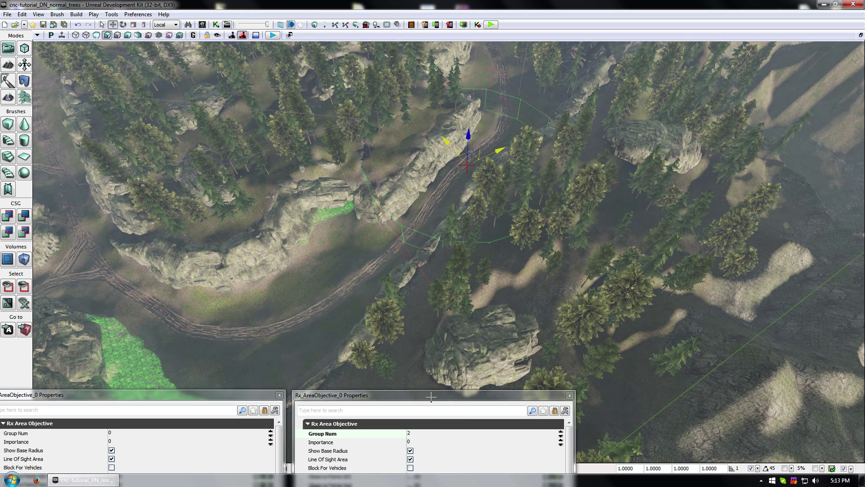
{"action": "mouse_move", "coordinate": [432, 401]}
{"action": "left_mouse_down"}
{"action": "mouse_move", "coordinate": [448, 384]}
{"action": "mouse_move", "coordinate": [441, 401]}
{"action": "mouse_move", "coordinate": [432, 400]}
{"action": "left_mouse_up"}
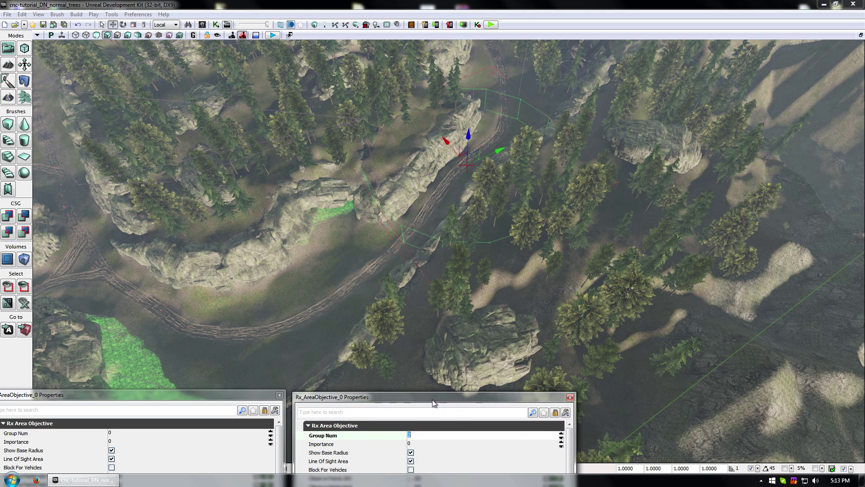
{"action": "left_click", "coordinate": [472, 154]}
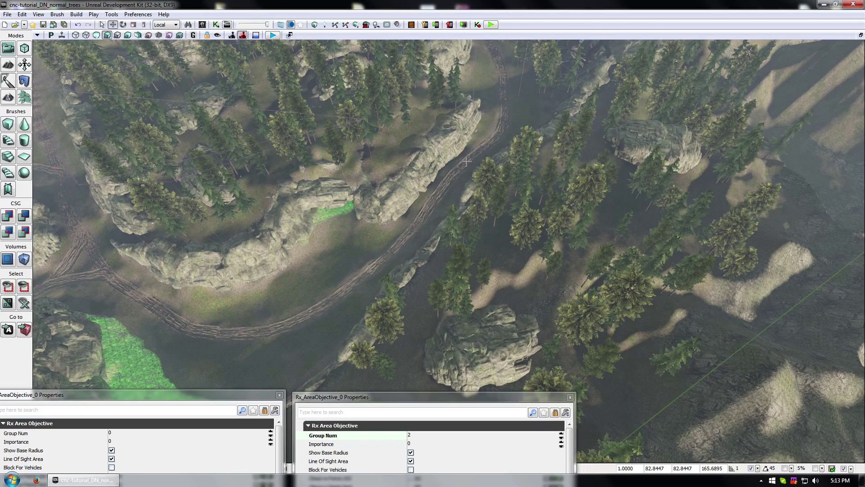
{"action": "right_click_drag", "start_coordinate": [467, 161], "coordinate": [488, 151]}
{"action": "right_click_drag", "start_coordinate": [432, 205], "coordinate": [436, 204]}
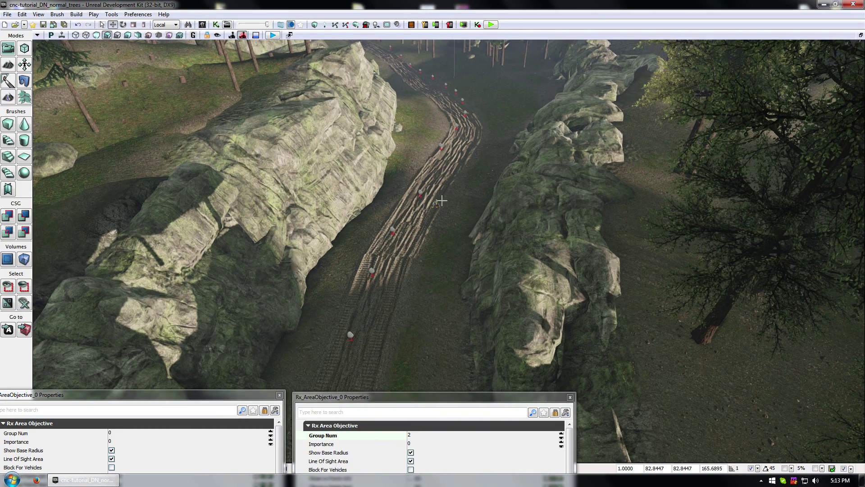
{"action": "left_click", "coordinate": [436, 203]}
{"action": "mouse_move", "coordinate": [436, 202]}
{"action": "left_mouse_down"}
{"action": "mouse_move", "coordinate": [401, 198]}
{"action": "mouse_move", "coordinate": [437, 200]}
{"action": "left_mouse_up"}
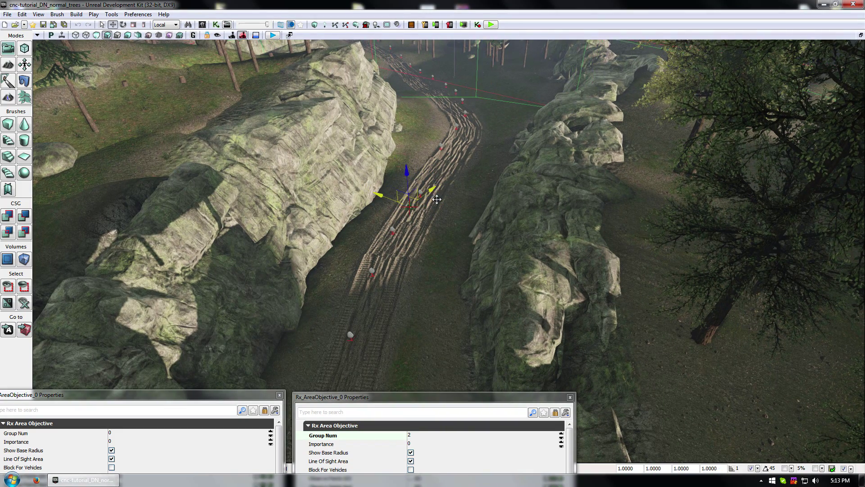
Open the forest copy's properties and shrink and rearrange the three area objective property windows to free the level view.
{"action": "key", "text": "F4"}
{"action": "left_click_drag", "start_coordinate": [733, 421], "coordinate": [547, 419]}
{"action": "left_click_drag", "start_coordinate": [495, 411], "coordinate": [668, 165]}
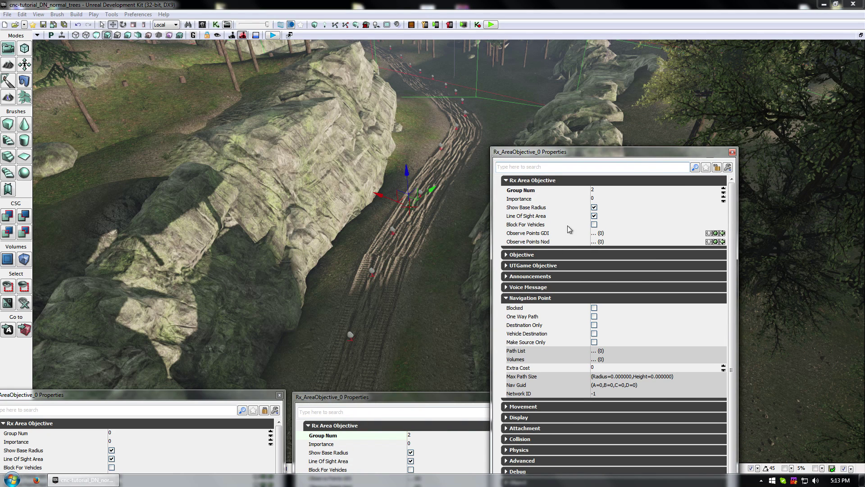
{"action": "left_click_drag", "start_coordinate": [628, 156], "coordinate": [718, 401]}
{"action": "left_click_drag", "start_coordinate": [286, 419], "coordinate": [199, 419]}
{"action": "left_click_drag", "start_coordinate": [395, 399], "coordinate": [305, 399]}
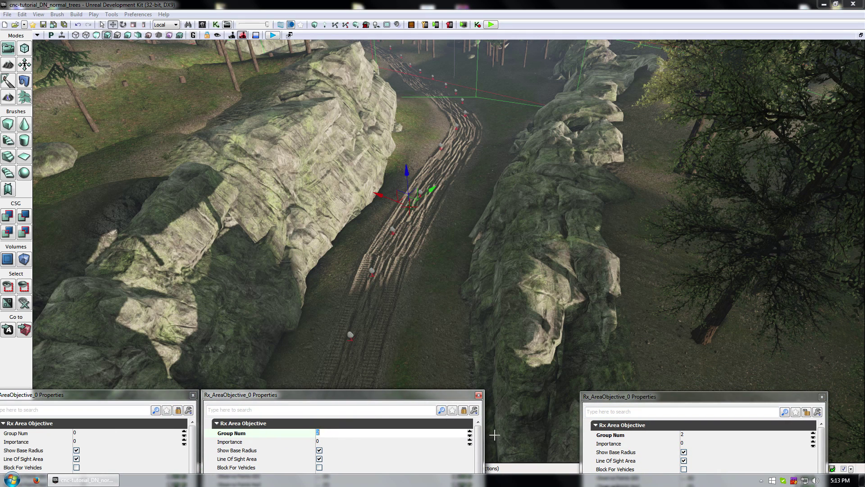
{"action": "left_click_drag", "start_coordinate": [486, 425], "coordinate": [383, 425]}
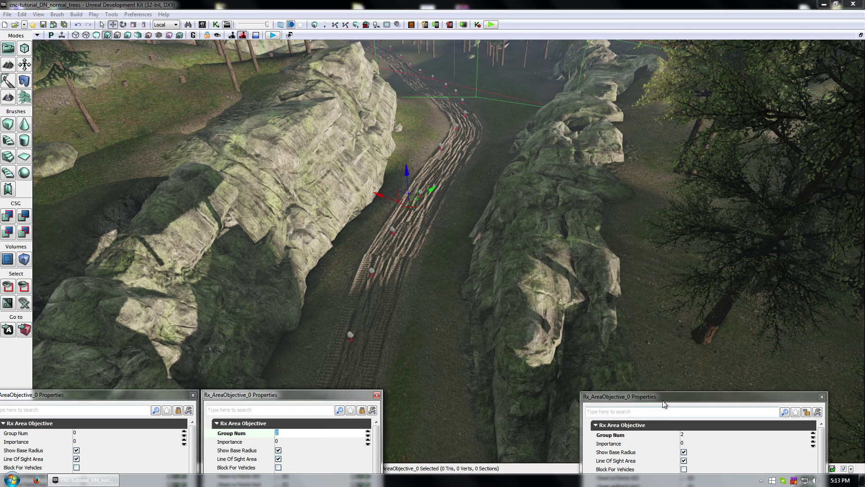
{"action": "left_click_drag", "start_coordinate": [670, 400], "coordinate": [479, 398]}
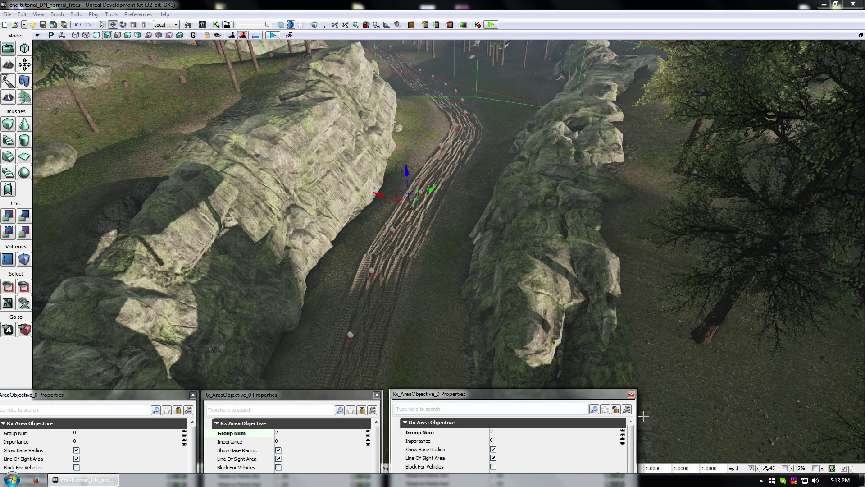
{"action": "left_click_drag", "start_coordinate": [637, 416], "coordinate": [566, 417]}
{"action": "left_click_drag", "start_coordinate": [463, 396], "coordinate": [297, 421]}
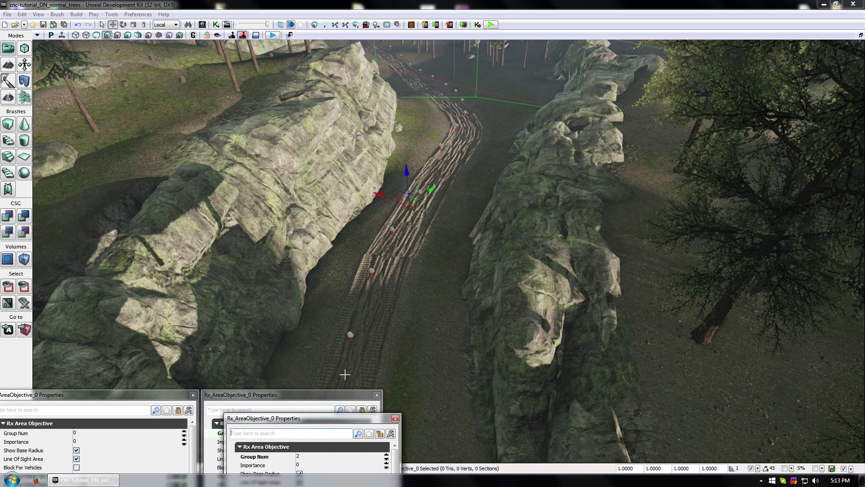
Set the Group Num of the first area objective, the one in the Nod base, to 3.
{"action": "right_click_drag", "start_coordinate": [396, 325], "coordinate": [374, 325]}
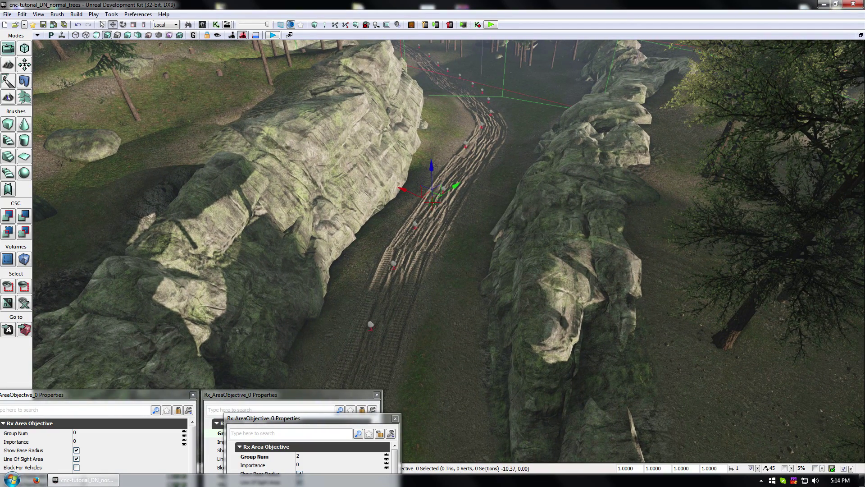
{"action": "left_click", "coordinate": [77, 433]}
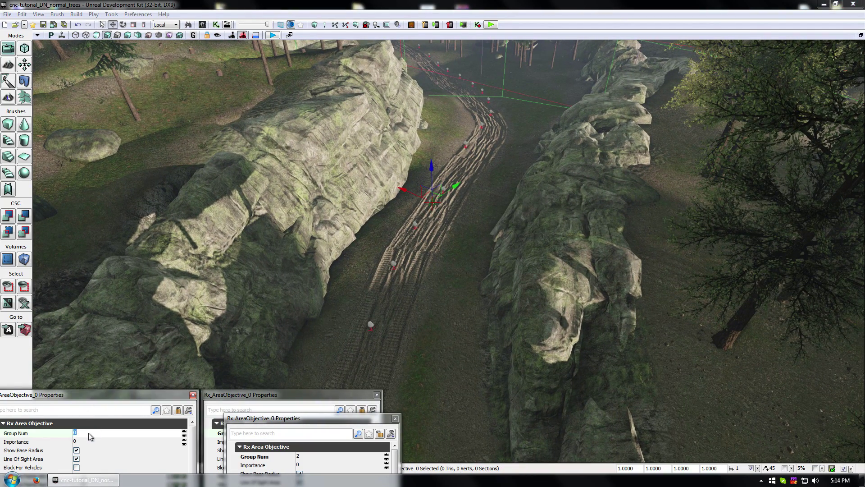
{"action": "type", "text": "3"}
{"action": "left_click_drag", "start_coordinate": [112, 393], "coordinate": [115, 396]}
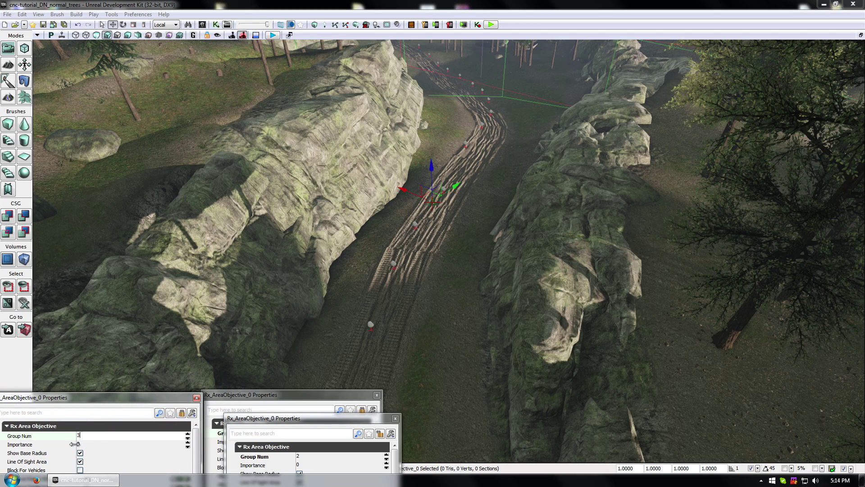
{"action": "right_click_drag", "start_coordinate": [380, 357], "coordinate": [450, 328]}
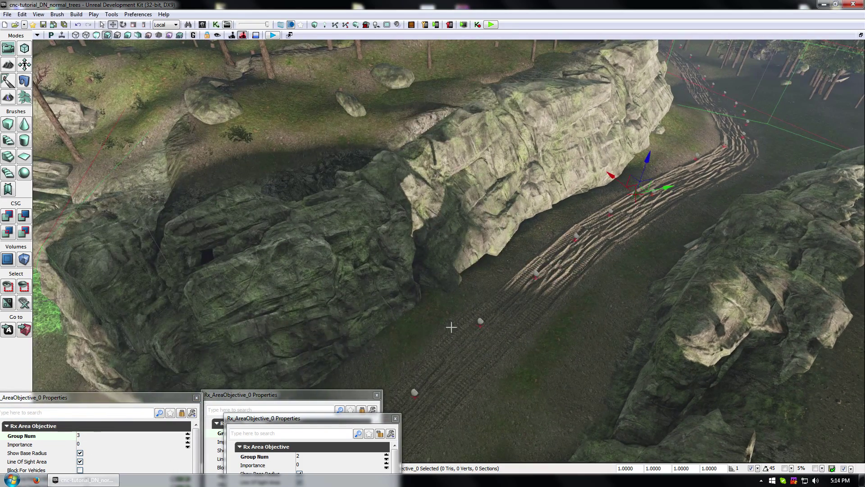
Place an area objective in the GDI base on the open ground between the refinery, barracks and weapons factory.
{"action": "left_click_drag", "start_coordinate": [639, 187], "coordinate": [90, 176]}
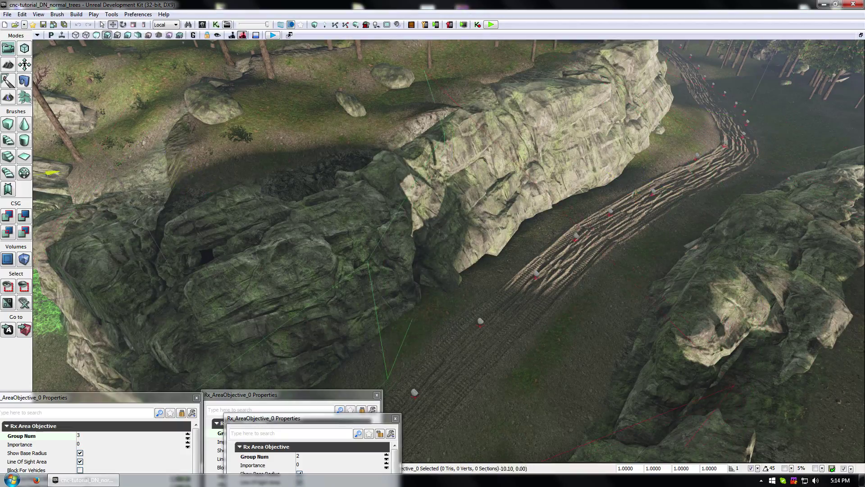
{"action": "right_click_drag", "start_coordinate": [90, 176], "coordinate": [146, 6]}
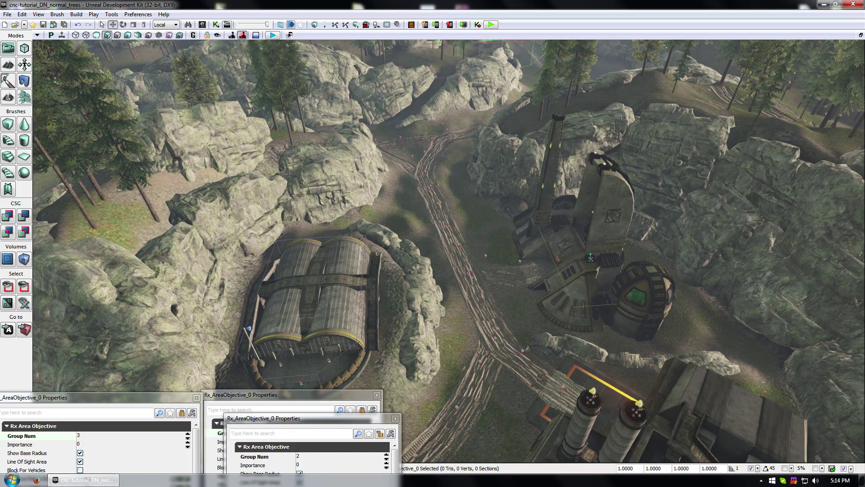
{"action": "right_click_drag", "start_coordinate": [412, 104], "coordinate": [424, 70]}
{"action": "left_click_drag", "start_coordinate": [425, 66], "coordinate": [464, 266]}
{"action": "right_click_drag", "start_coordinate": [464, 266], "coordinate": [541, 297]}
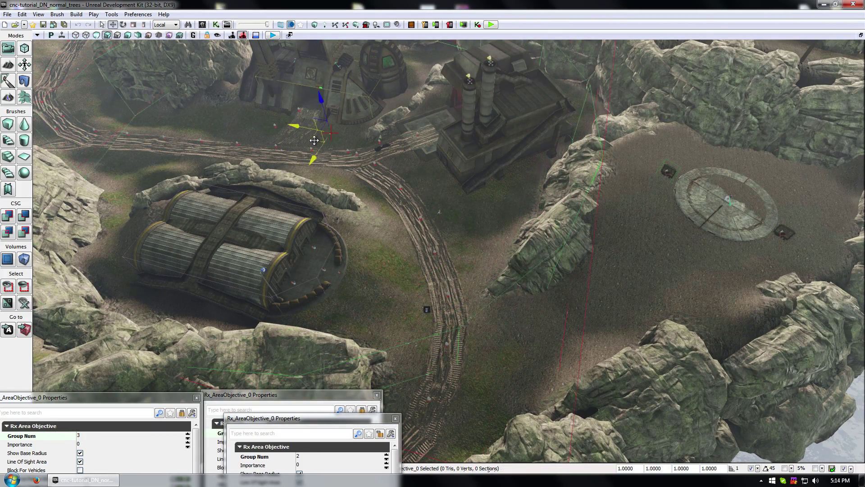
{"action": "left_click_drag", "start_coordinate": [314, 141], "coordinate": [399, 162]}
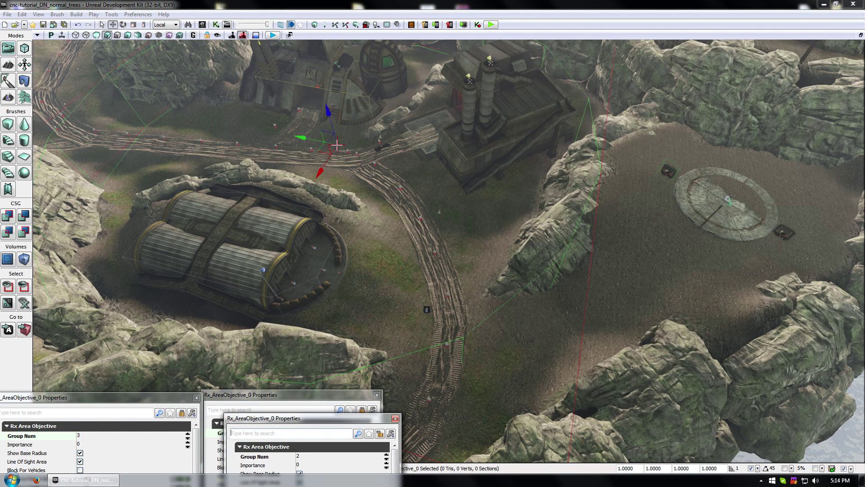
Deselect the area objective and select the vehicle rollout node on the dirt track outside the weapons factory.
{"action": "left_click", "coordinate": [336, 144]}
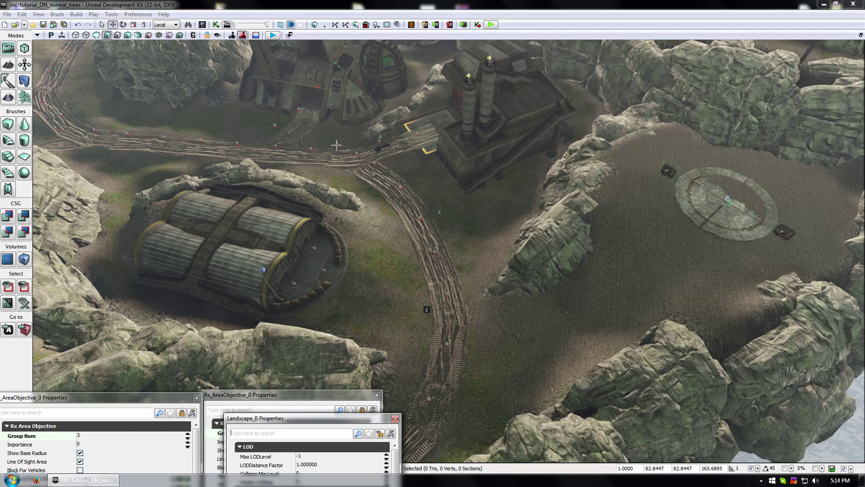
{"action": "left_click_drag", "start_coordinate": [344, 336], "coordinate": [343, 235]}
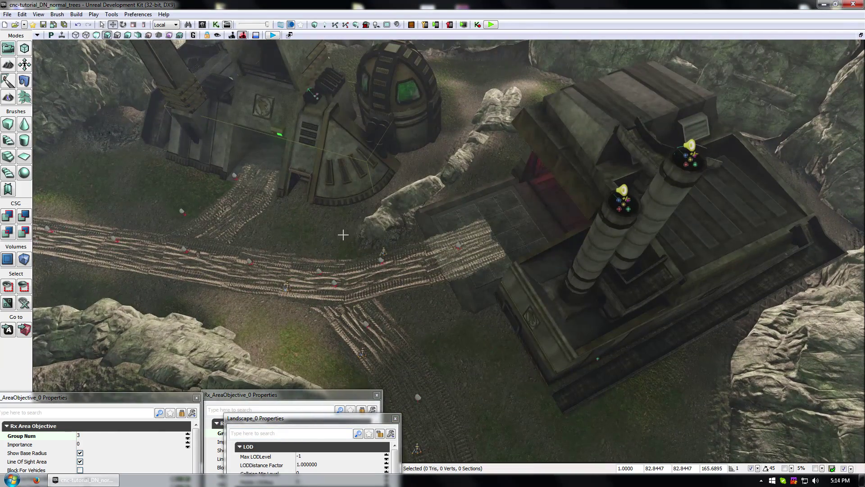
{"action": "left_click", "coordinate": [383, 251]}
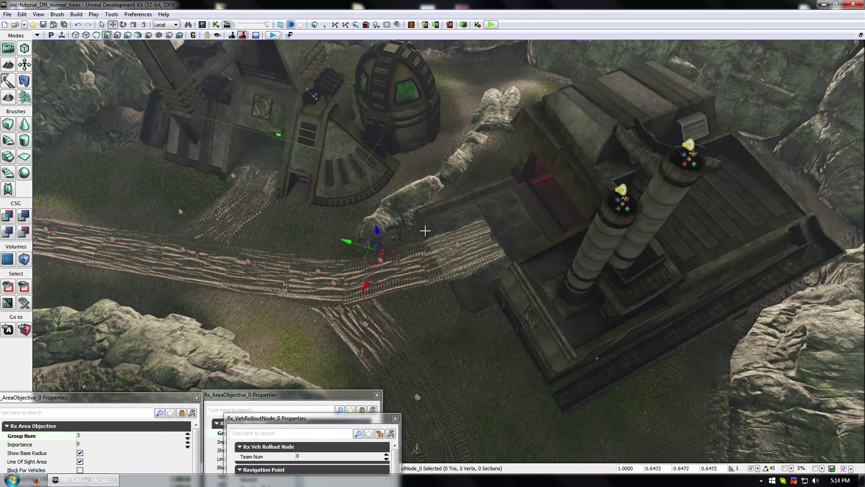
Open the properties of the area objective in the GDI base and set its Group Num to 1.
{"action": "right_click_drag", "start_coordinate": [403, 208], "coordinate": [375, 223]}
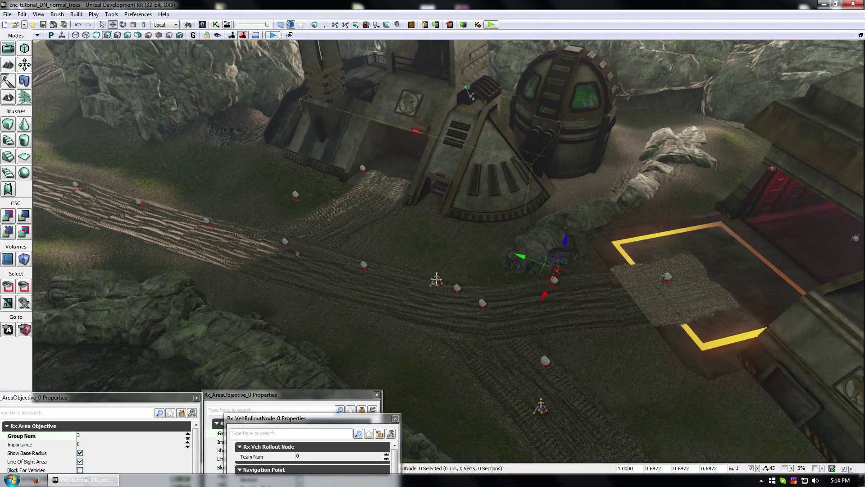
{"action": "left_click", "coordinate": [419, 284]}
{"action": "right_click_drag", "start_coordinate": [419, 283], "coordinate": [362, 231]}
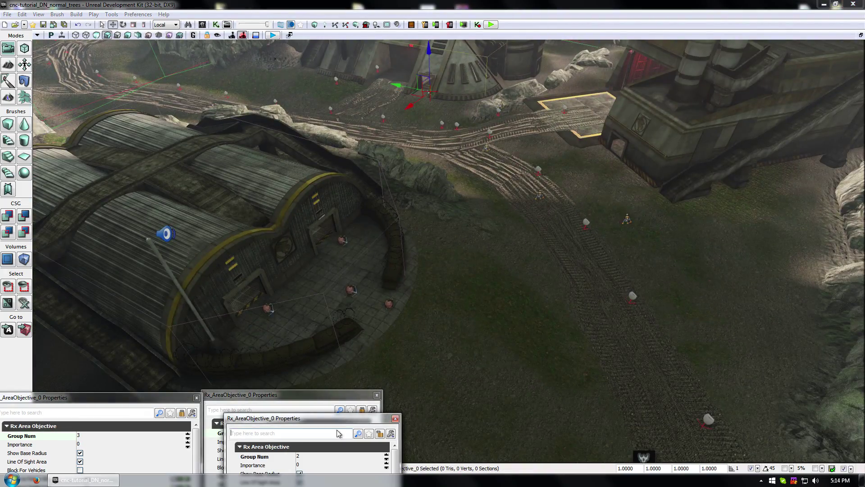
{"action": "left_click_drag", "start_coordinate": [308, 425], "coordinate": [326, 421]}
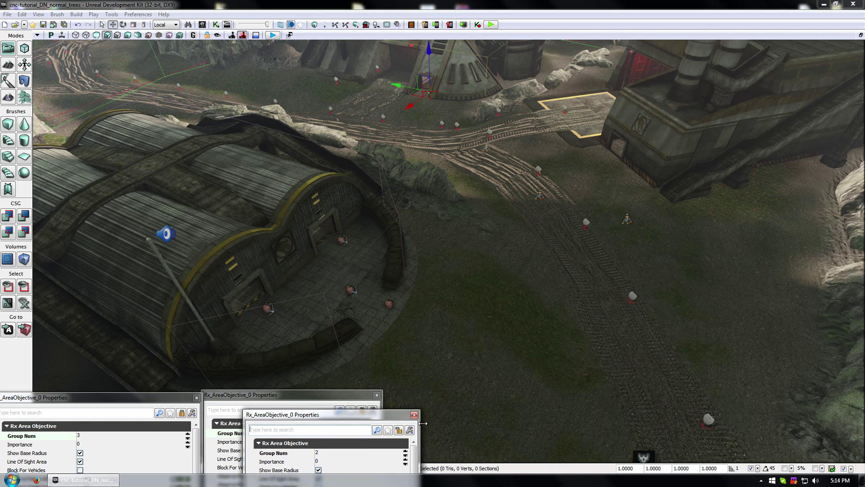
{"action": "left_click", "coordinate": [323, 453]}
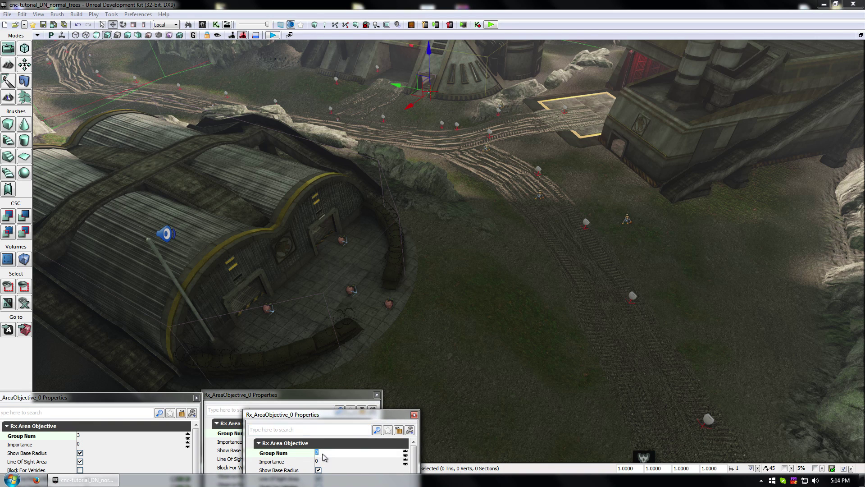
{"action": "left_click_drag", "start_coordinate": [332, 414], "coordinate": [379, 411]}
{"action": "left_click", "coordinate": [284, 433]}
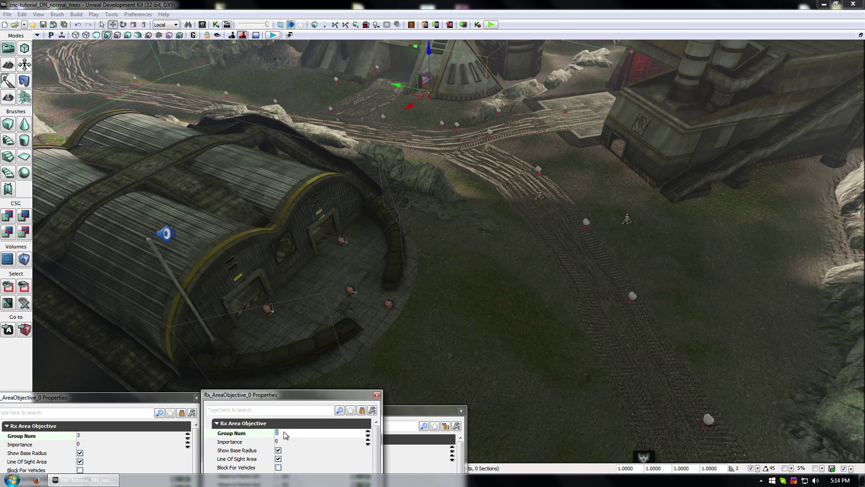
{"action": "left_click", "coordinate": [377, 449]}
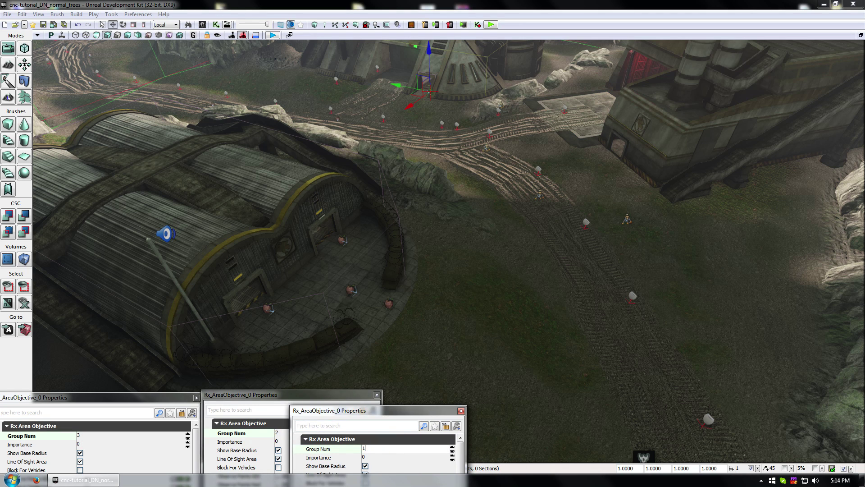
{"action": "type", "text": "1"}
Set the Importance of the GDI base and Nod base area objectives to 2 and spread out their property windows.
{"action": "left_click", "coordinate": [377, 457]}
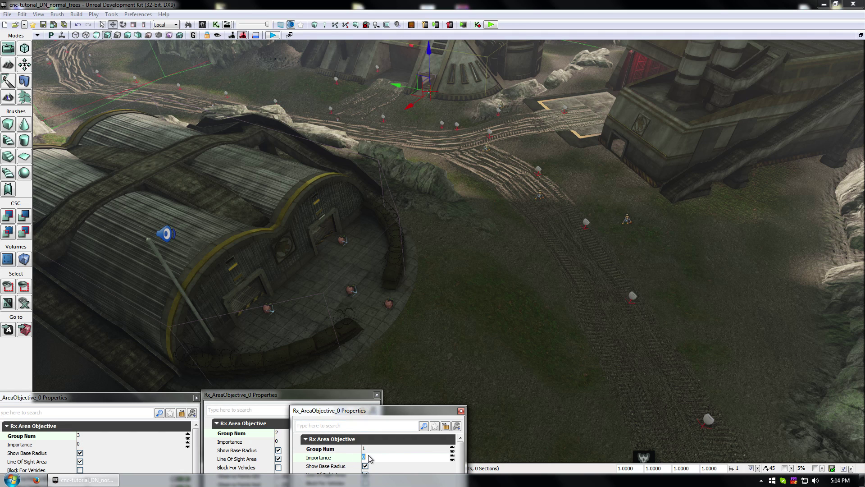
{"action": "left_click", "coordinate": [78, 444]}
{"action": "type", "text": "2"}
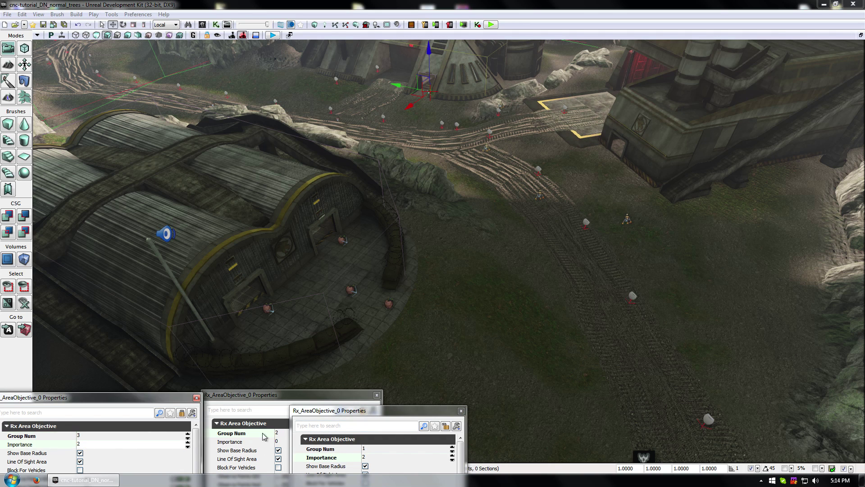
{"action": "left_click_drag", "start_coordinate": [353, 411], "coordinate": [461, 399]}
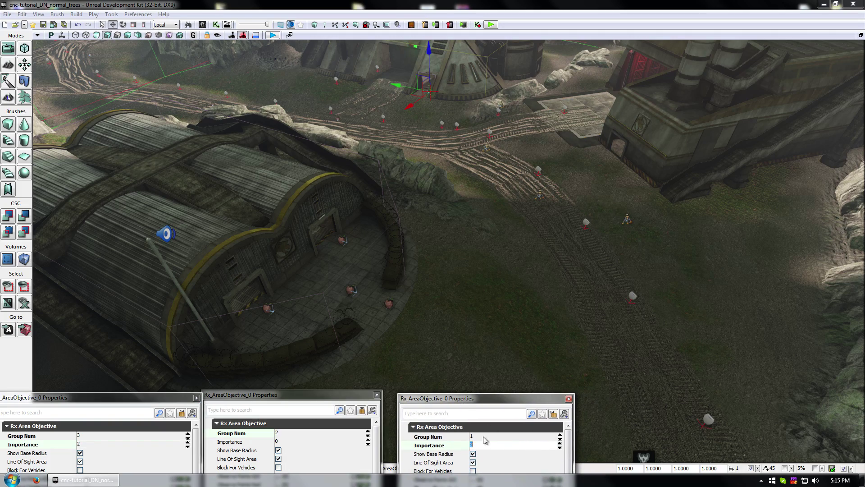
Open the properties of the area objective over the forest dirt track and line them up beside the other Group Num 2 objective's properties.
{"action": "left_click", "coordinate": [276, 443]}
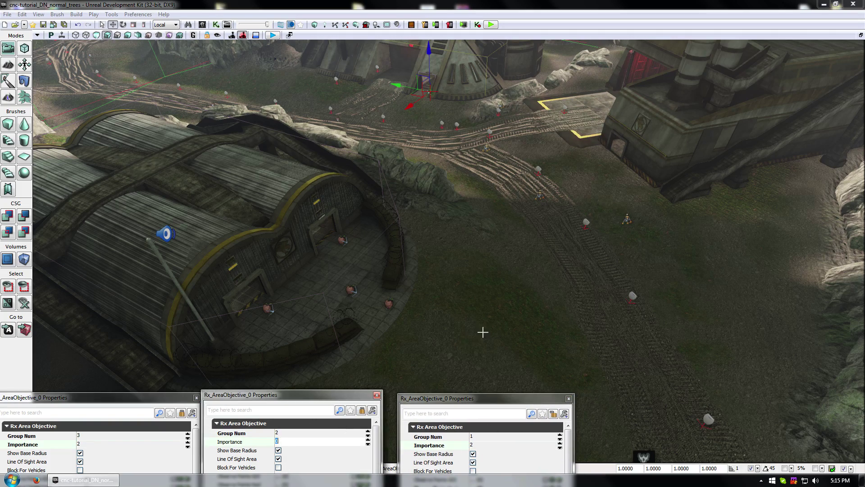
{"action": "right_click_drag", "start_coordinate": [483, 332], "coordinate": [658, 332]}
{"action": "right_click_drag", "start_coordinate": [497, 309], "coordinate": [585, 311]}
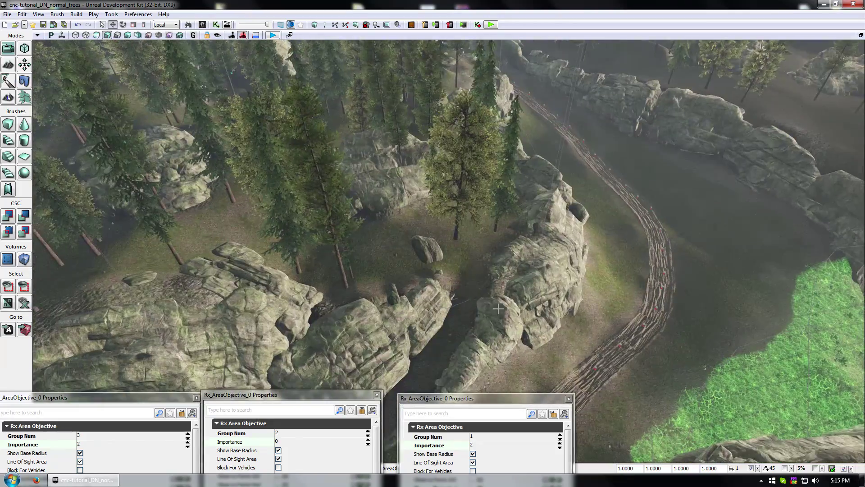
{"action": "right_click_drag", "start_coordinate": [586, 141], "coordinate": [567, 181]}
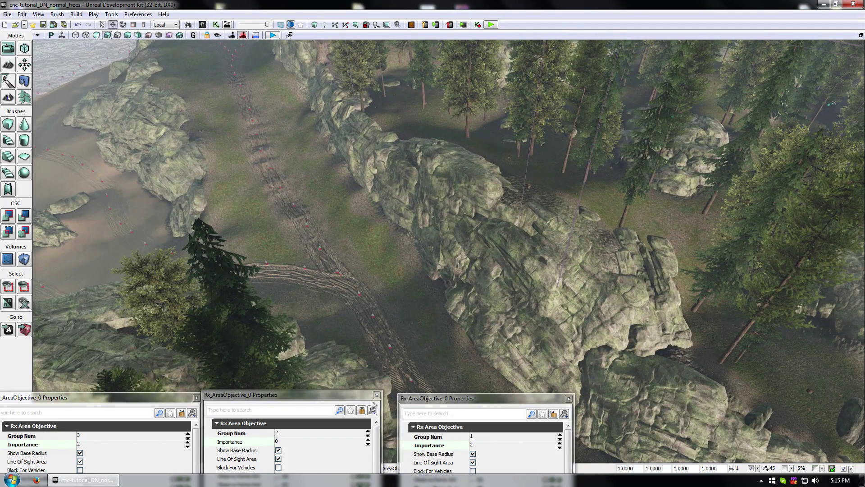
{"action": "left_click_drag", "start_coordinate": [371, 399], "coordinate": [381, 399]}
{"action": "left_click", "coordinate": [454, 405]}
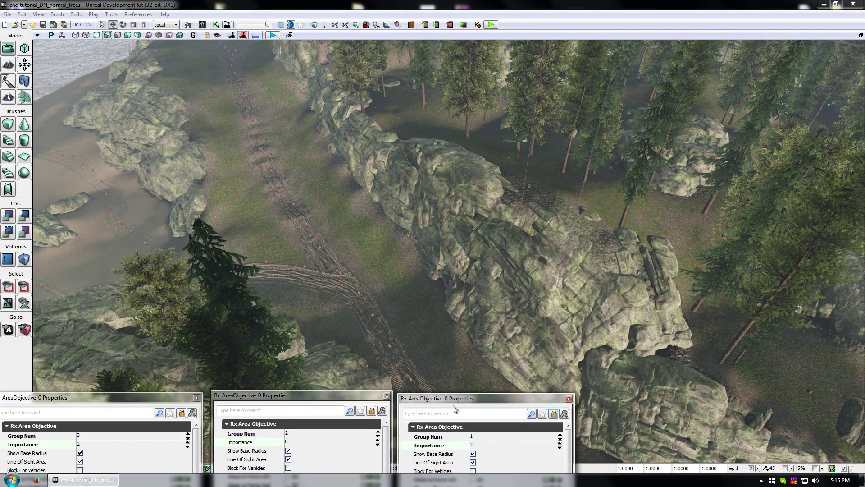
{"action": "right_click_drag", "start_coordinate": [373, 300], "coordinate": [487, 293]}
{"action": "mouse_move", "coordinate": [328, 285]}
{"action": "right_mouse_down"}
{"action": "mouse_move", "coordinate": [361, 298]}
{"action": "mouse_move", "coordinate": [371, 267]}
{"action": "right_mouse_up"}
{"action": "key", "text": "g"}
{"action": "double_click", "coordinate": [458, 207]}
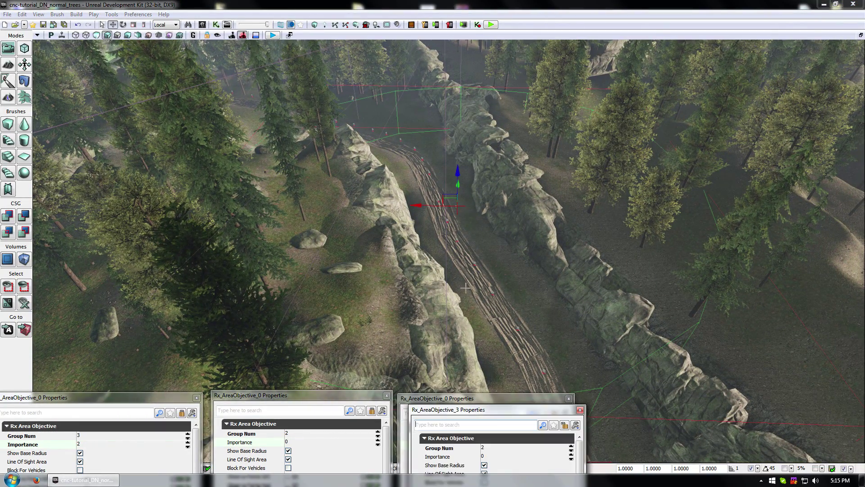
{"action": "left_click_drag", "start_coordinate": [477, 414], "coordinate": [352, 227]}
{"action": "left_click_drag", "start_coordinate": [243, 396], "coordinate": [131, 222]}
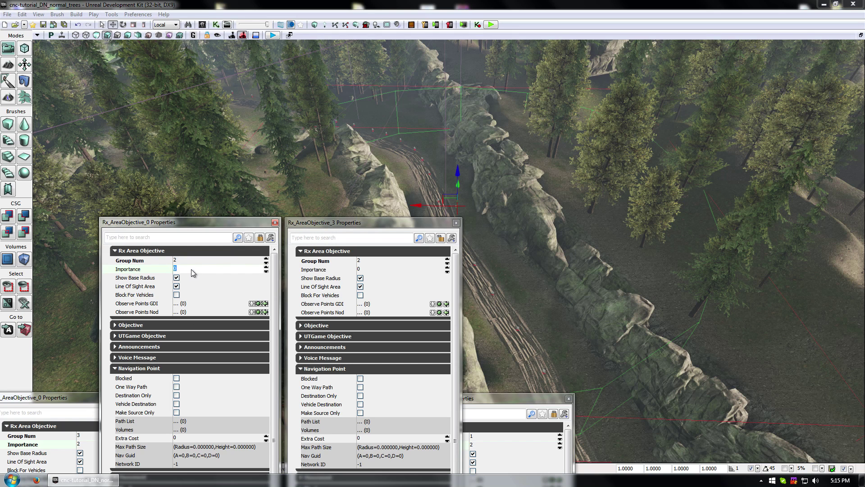
Set the Importance of both Group Num 2 area objectives to 2 and close their property windows.
{"action": "type", "text": "1"}
{"action": "key", "text": "Return"}
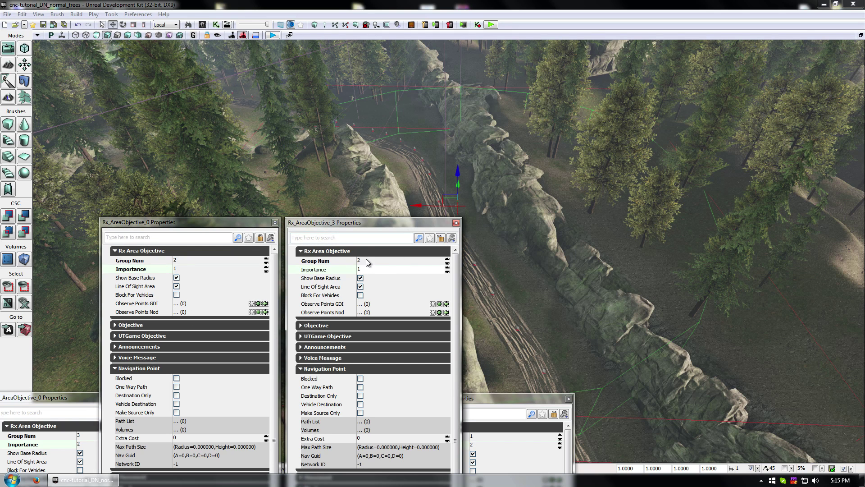
{"action": "left_click", "coordinate": [194, 269]}
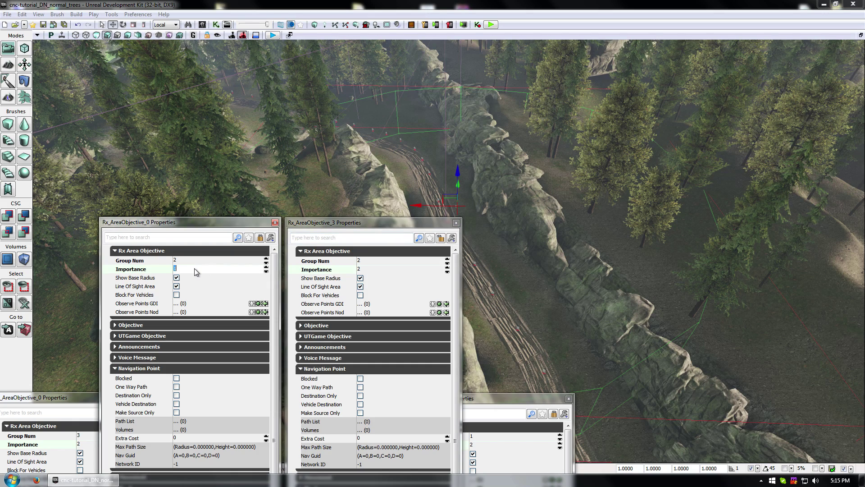
{"action": "type", "text": "2"}
{"action": "left_click", "coordinate": [275, 222]}
{"action": "left_click", "coordinate": [456, 223]}
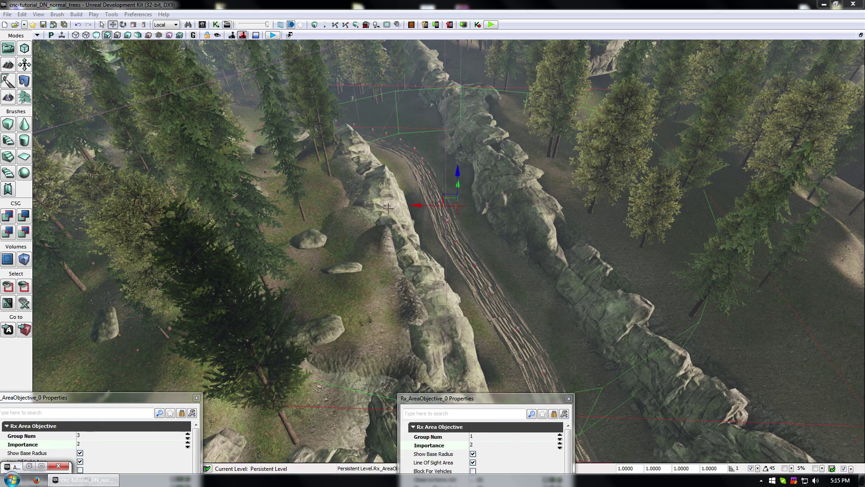
Reopen the forest track area objective's properties and examine the path nodes along the dirt tracks between the forest and the shore.
{"action": "left_click_drag", "start_coordinate": [456, 222], "coordinate": [456, 198]}
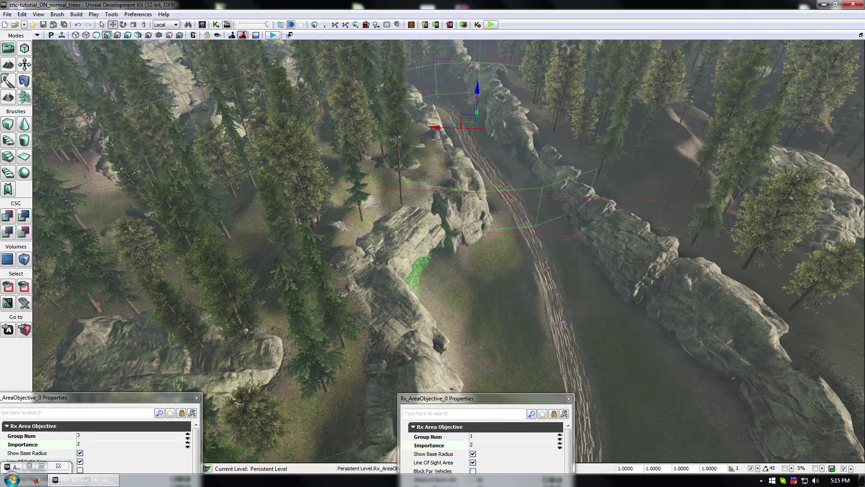
{"action": "double_click", "coordinate": [475, 117]}
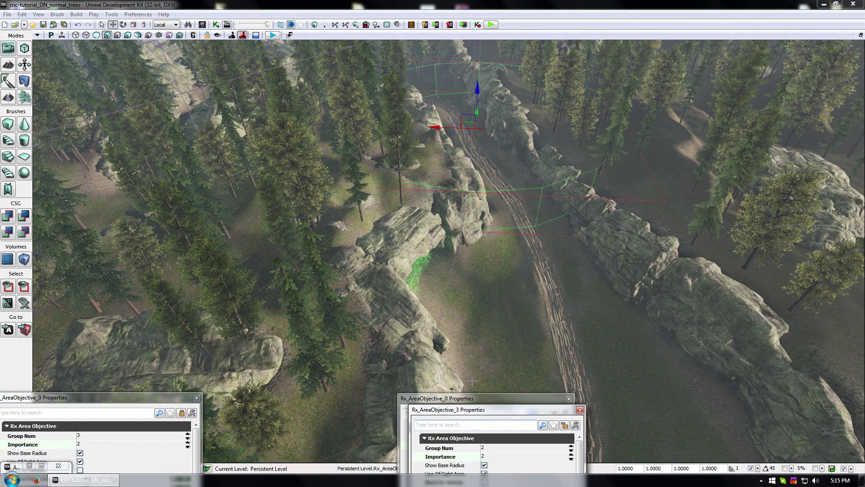
{"action": "left_click_drag", "start_coordinate": [538, 412], "coordinate": [350, 335]}
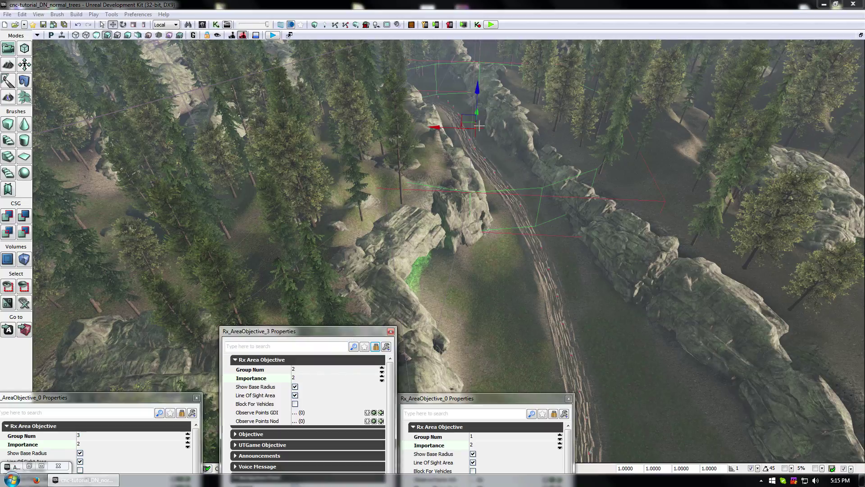
{"action": "left_click", "coordinate": [502, 127]}
{"action": "left_click_drag", "start_coordinate": [502, 127], "coordinate": [474, 45]}
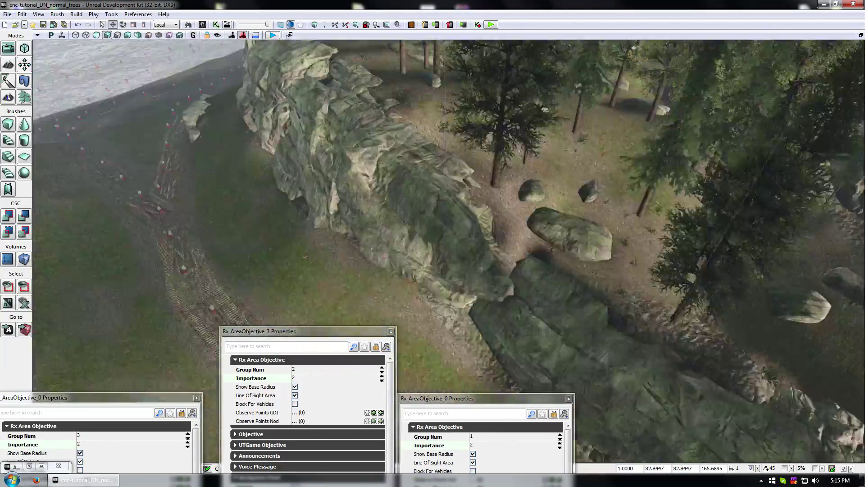
{"action": "right_click_drag", "start_coordinate": [473, 45], "coordinate": [350, 61]}
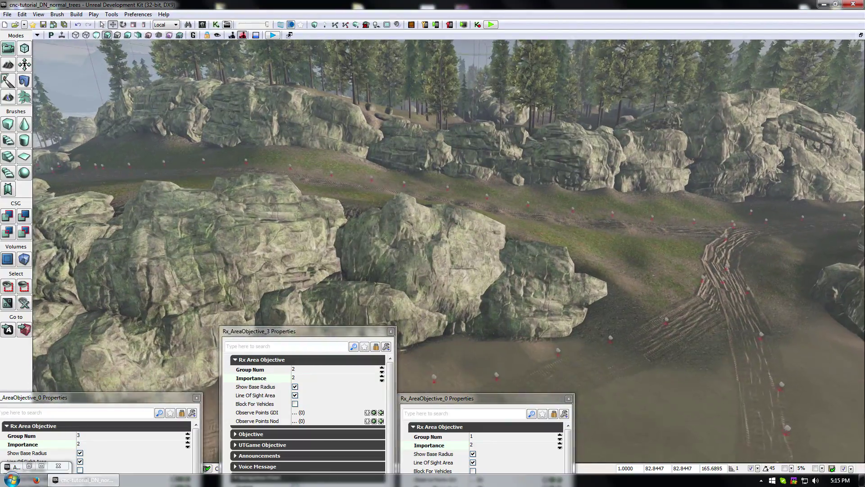
{"action": "left_click_drag", "start_coordinate": [451, 180], "coordinate": [383, 63]}
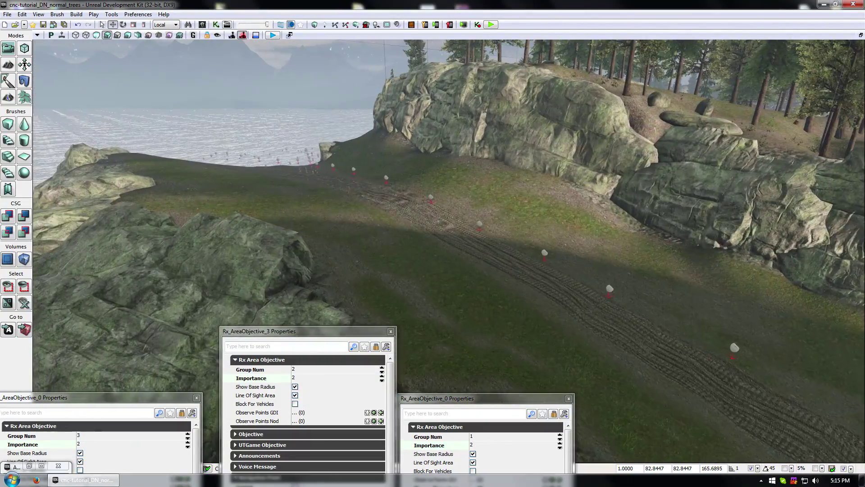
{"action": "left_click_drag", "start_coordinate": [383, 136], "coordinate": [383, 113]}
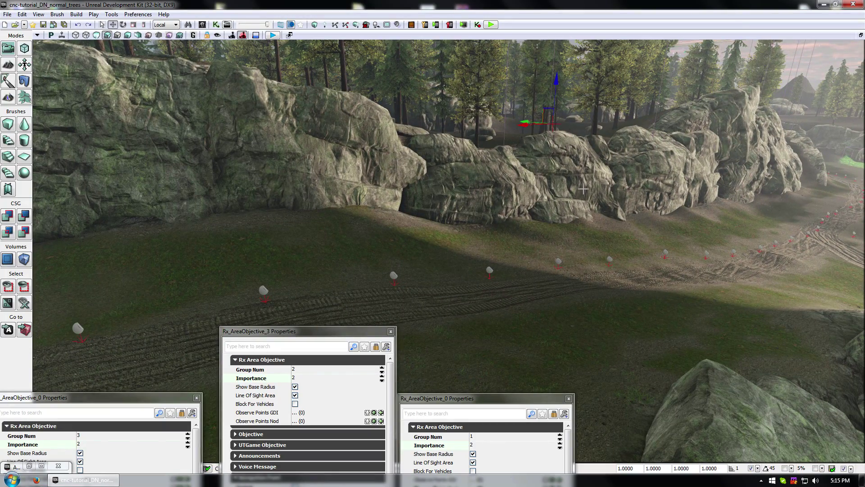
Set the forest track area objective's Importance to 0 and close its and the GDI base objective's property windows.
{"action": "left_click_drag", "start_coordinate": [574, 254], "coordinate": [619, 243]}
{"action": "right_click_drag", "start_coordinate": [620, 243], "coordinate": [607, 265]}
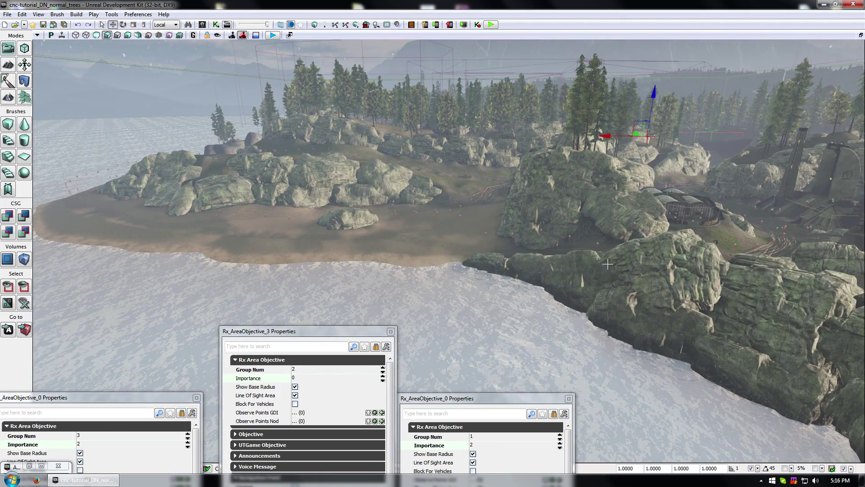
{"action": "left_click", "coordinate": [390, 332]}
{"action": "left_click", "coordinate": [569, 398]}
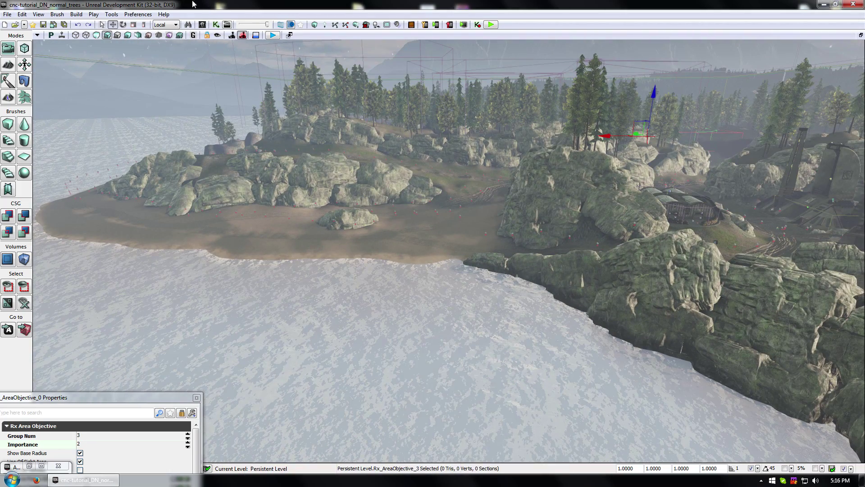
Search the level's actors for "area" and go to Rx_AreaObjective_2 in the field.
{"action": "left_click", "coordinate": [188, 25]}
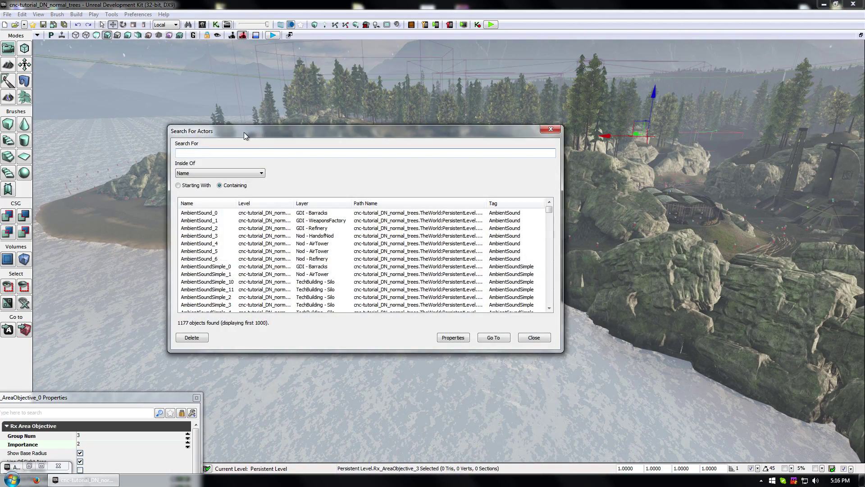
{"action": "type", "text": "area"}
{"action": "left_click", "coordinate": [226, 214]}
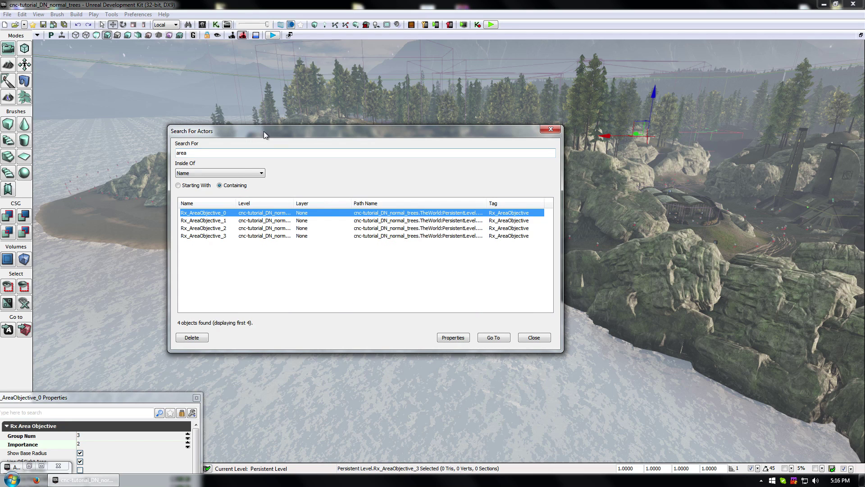
{"action": "left_click_drag", "start_coordinate": [265, 135], "coordinate": [609, 152]}
{"action": "double_click", "coordinate": [573, 247]}
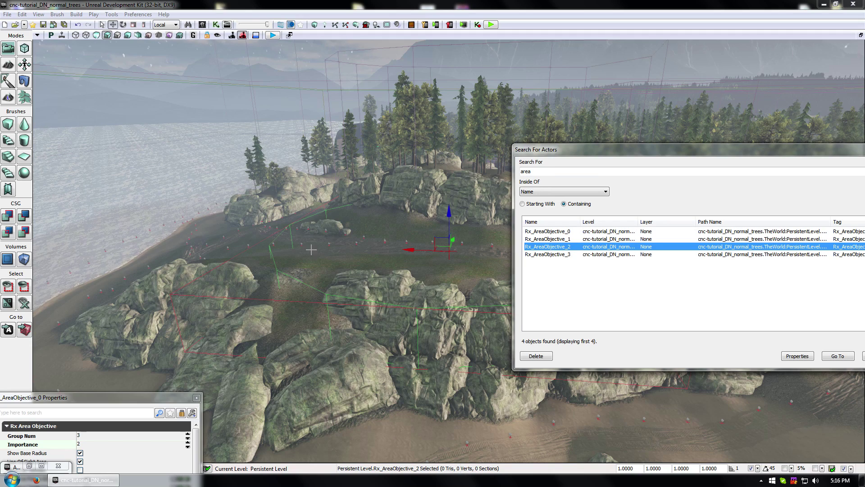
Raise the field area objective slightly above the ground and close the actor search.
{"action": "left_click_drag", "start_coordinate": [449, 213], "coordinate": [449, 193]}
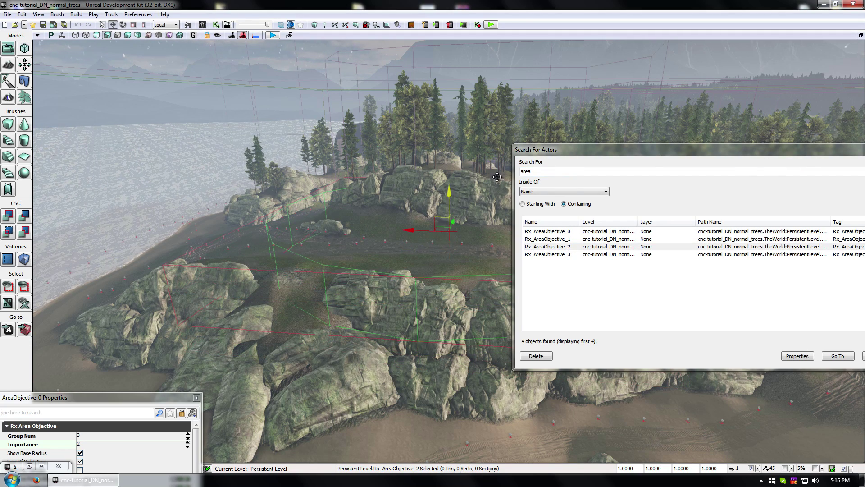
{"action": "left_click_drag", "start_coordinate": [809, 153], "coordinate": [518, 249]}
{"action": "left_click", "coordinate": [603, 245]}
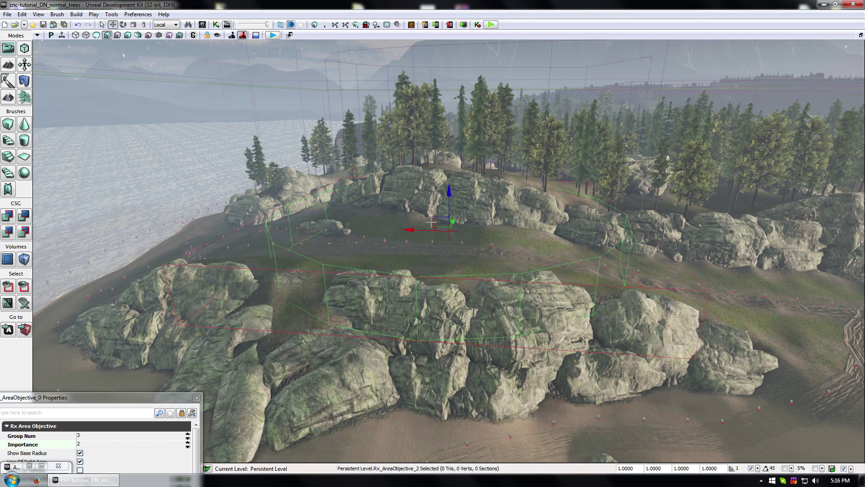
Set the Importance of the field area objective to 2 and close its properties.
{"action": "double_click", "coordinate": [434, 223]}
{"action": "left_click_drag", "start_coordinate": [104, 406], "coordinate": [618, 308]}
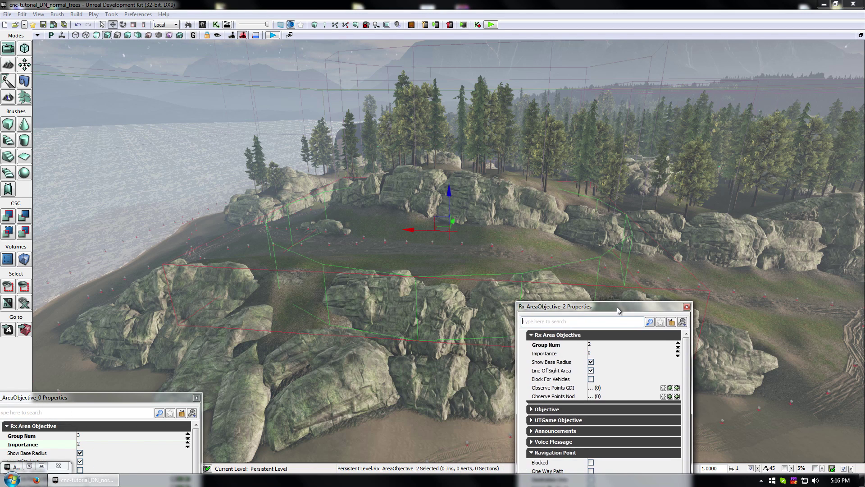
{"action": "left_click", "coordinate": [594, 353]}
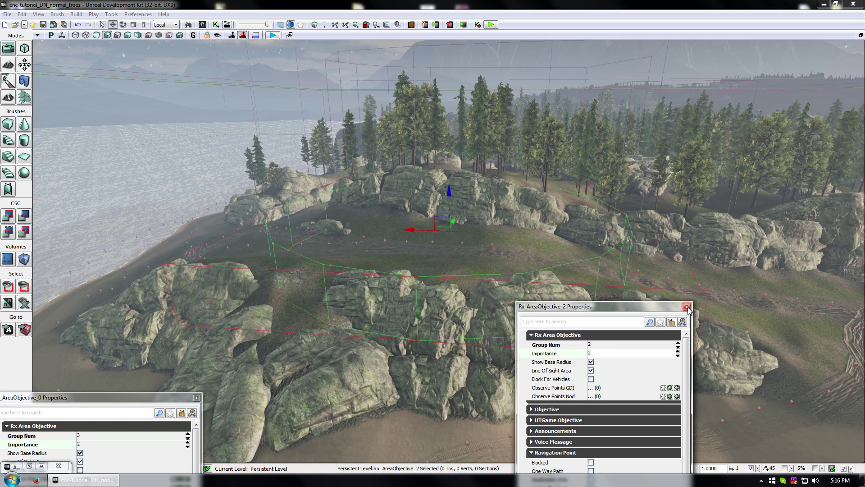
{"action": "left_click", "coordinate": [687, 308]}
{"action": "right_click_drag", "start_coordinate": [688, 310], "coordinate": [728, 342]}
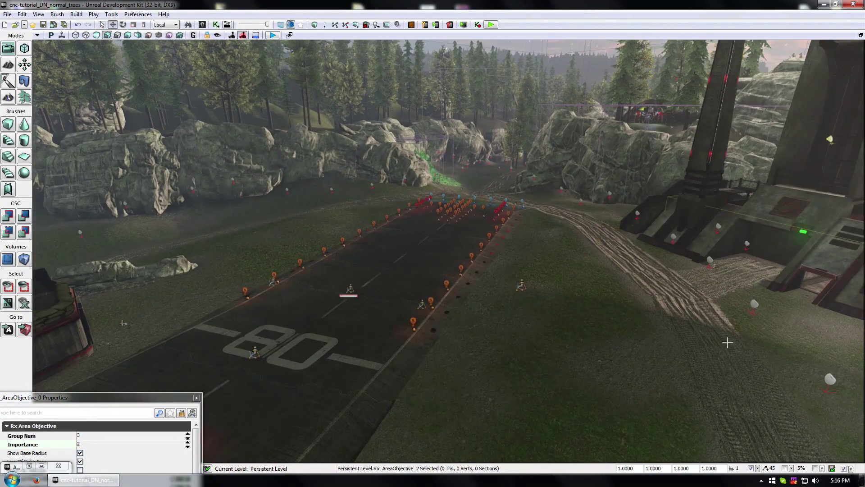
Turn off Line Of Sight Area for the Nod base area objective and close both open area objective property windows.
{"action": "double_click", "coordinate": [520, 283]}
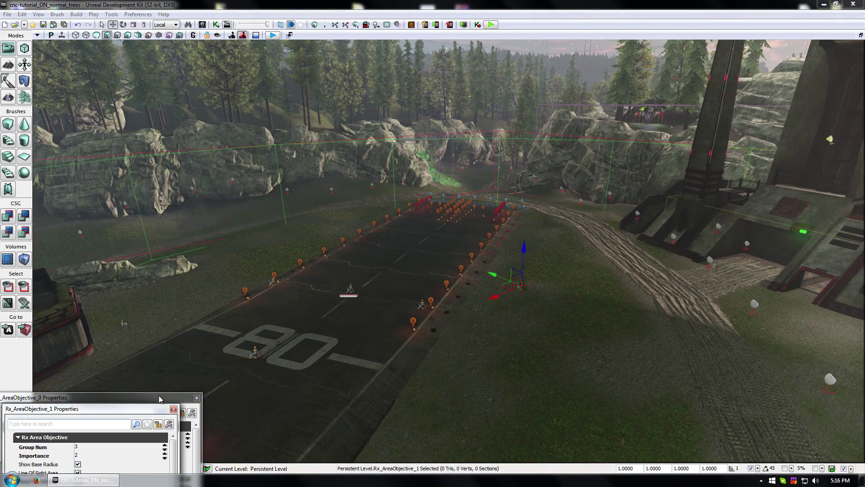
{"action": "left_click_drag", "start_coordinate": [188, 404], "coordinate": [449, 326]}
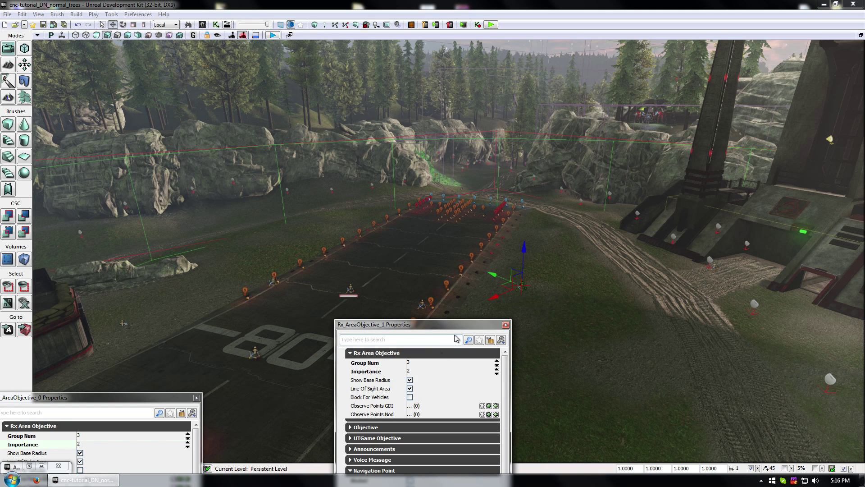
{"action": "left_click", "coordinate": [196, 397]}
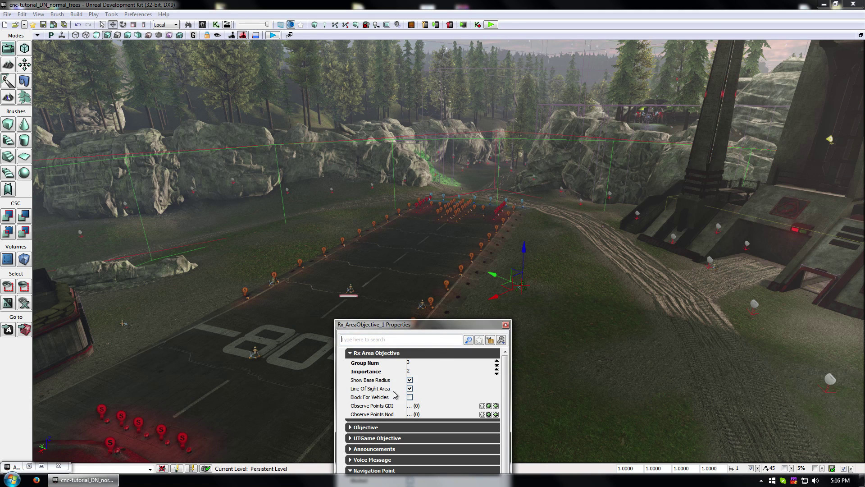
{"action": "left_click", "coordinate": [410, 371]}
{"action": "left_click", "coordinate": [410, 389]}
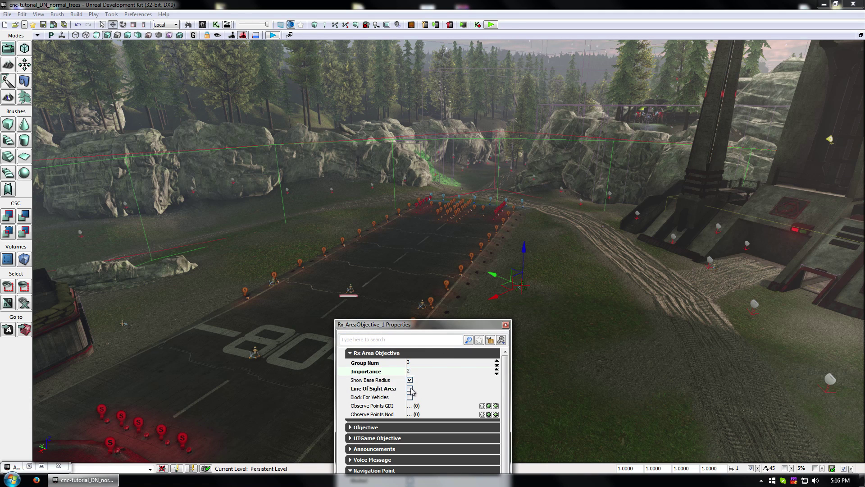
{"action": "left_click", "coordinate": [506, 325]}
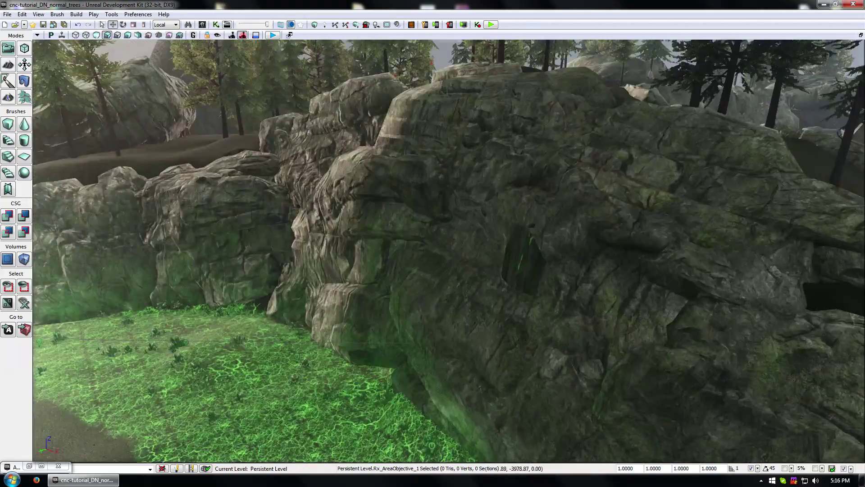
Raise the GDI base area objective slightly, turn off its Line Of Sight Area option and close its properties.
{"action": "right_click_drag", "start_coordinate": [448, 250], "coordinate": [505, 261]}
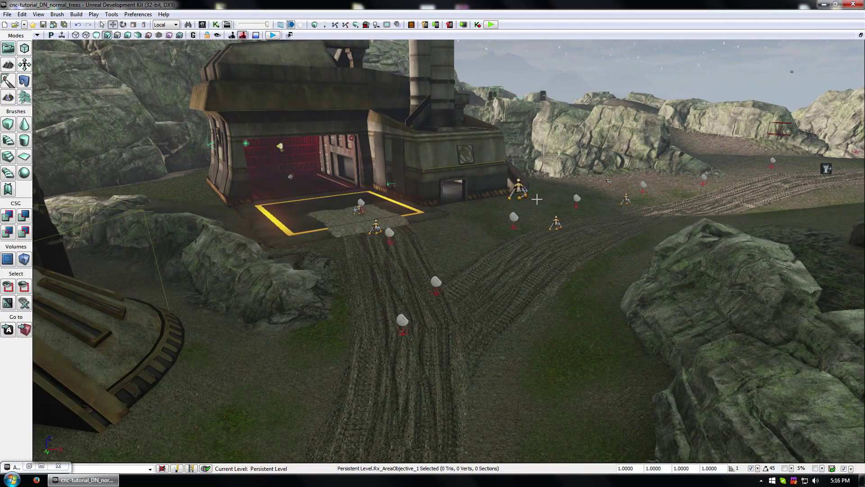
{"action": "left_click", "coordinate": [510, 326]}
{"action": "left_click_drag", "start_coordinate": [519, 299], "coordinate": [518, 279]}
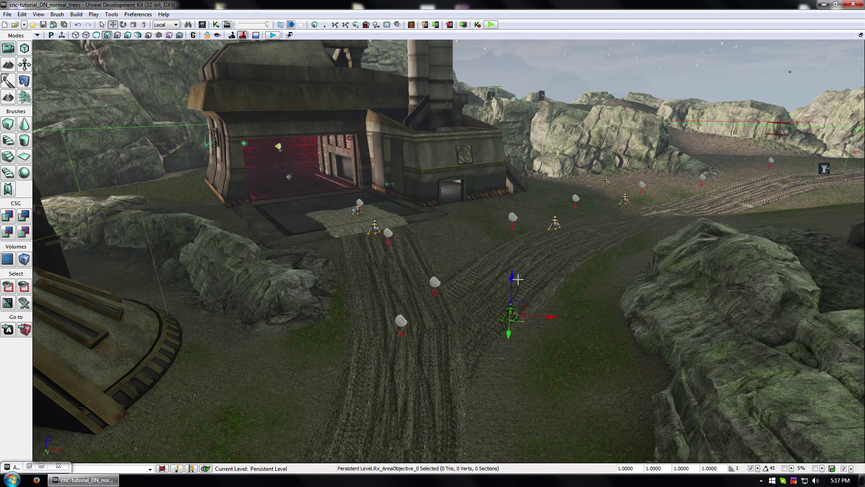
{"action": "key", "text": "F4"}
{"action": "left_click", "coordinate": [411, 389]}
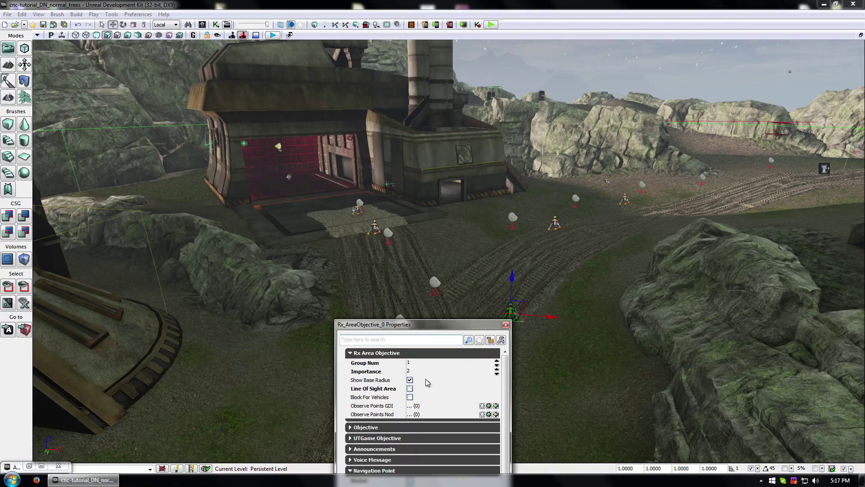
{"action": "left_click", "coordinate": [505, 325]}
Move the forest track area objective off the track into the middle of the wooded area and lower it towards the ground.
{"action": "right_click_drag", "start_coordinate": [506, 324], "coordinate": [531, 242]}
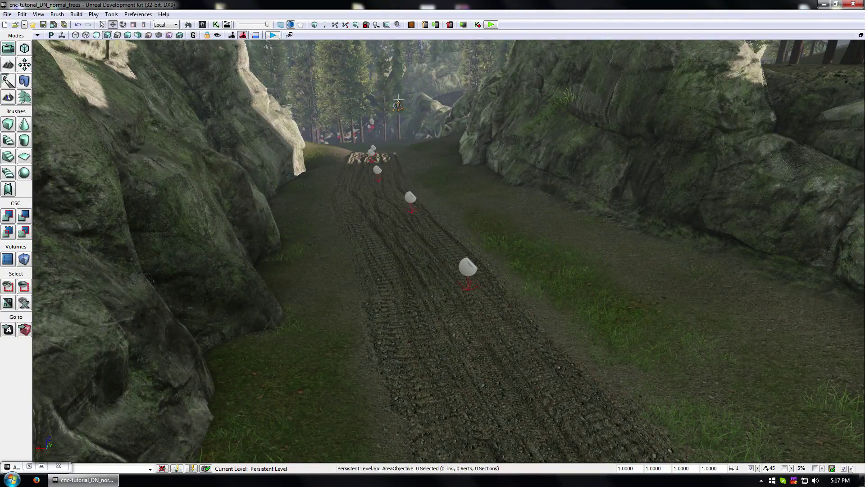
{"action": "left_click", "coordinate": [397, 104]}
{"action": "right_click_drag", "start_coordinate": [397, 104], "coordinate": [463, 294]}
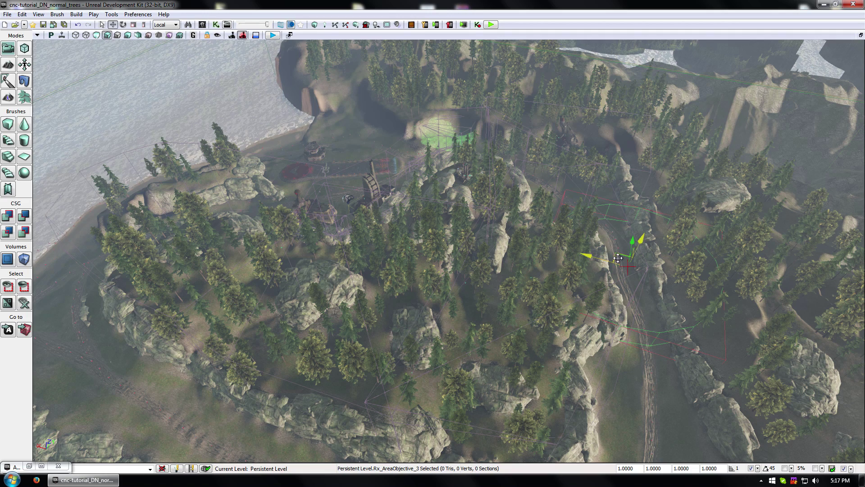
{"action": "left_click_drag", "start_coordinate": [619, 257], "coordinate": [326, 265]}
{"action": "left_click_drag", "start_coordinate": [423, 280], "coordinate": [446, 252]}
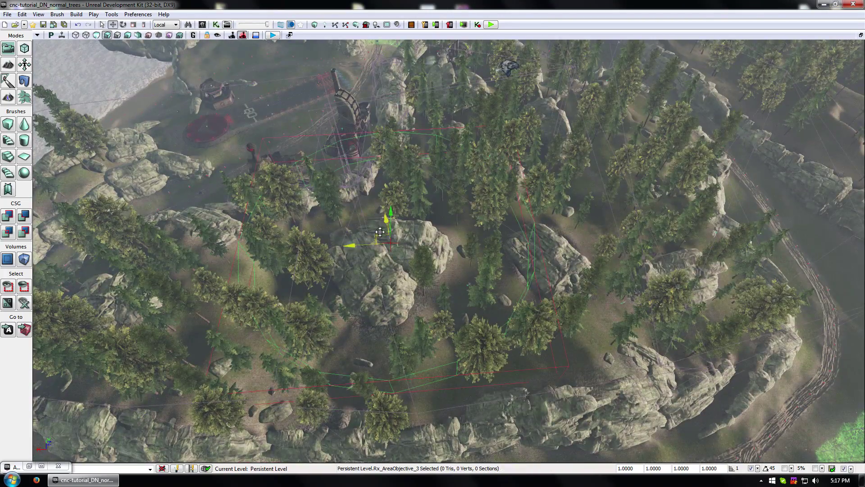
{"action": "left_click_drag", "start_coordinate": [379, 231], "coordinate": [448, 229]}
{"action": "right_click_drag", "start_coordinate": [448, 230], "coordinate": [445, 260]}
{"action": "left_click_drag", "start_coordinate": [445, 260], "coordinate": [444, 294]}
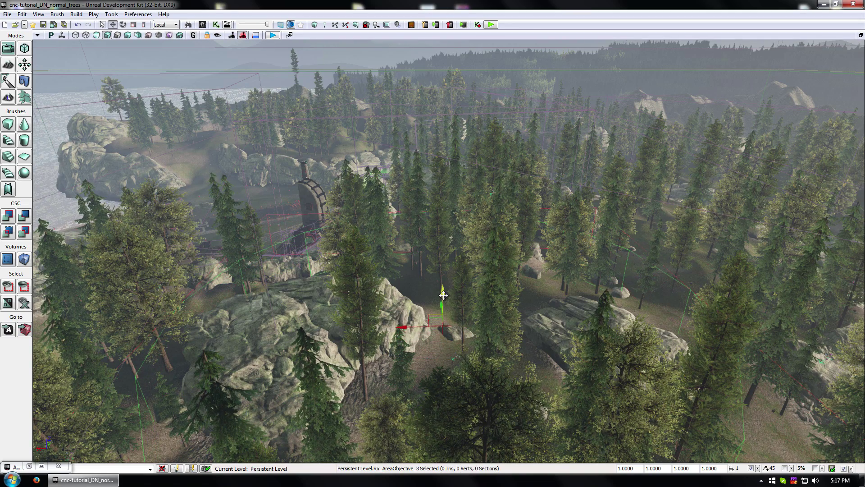
Set the Importance of the relocated forest area objective to 1 and close its properties.
{"action": "key", "text": "F4"}
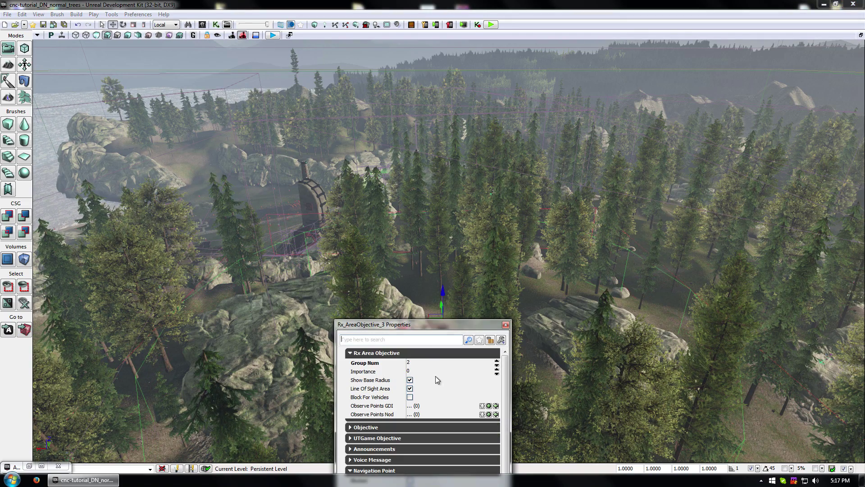
{"action": "left_click", "coordinate": [410, 389]}
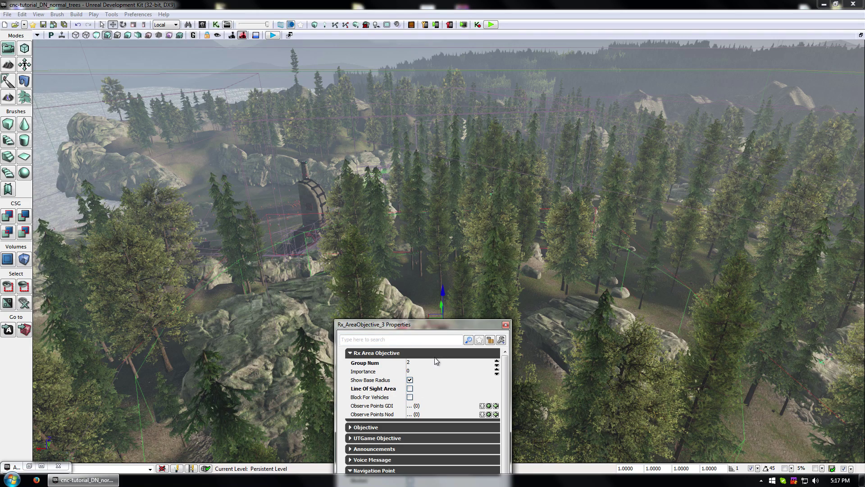
{"action": "left_click", "coordinate": [410, 389]}
{"action": "left_click", "coordinate": [418, 370]}
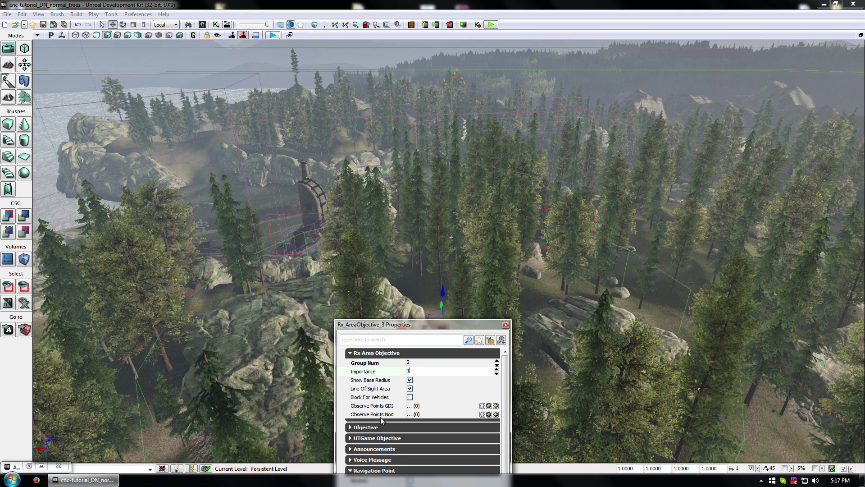
{"action": "left_click", "coordinate": [415, 425]}
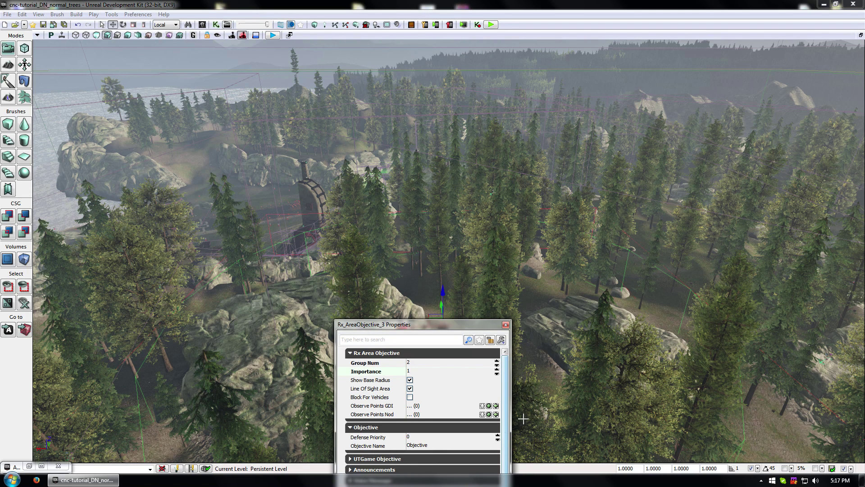
{"action": "left_click", "coordinate": [507, 324]}
Rebuild the level's AI paths and close the Map Check and Lighting Results windows.
{"action": "left_click_drag", "start_coordinate": [487, 289], "coordinate": [486, 354]}
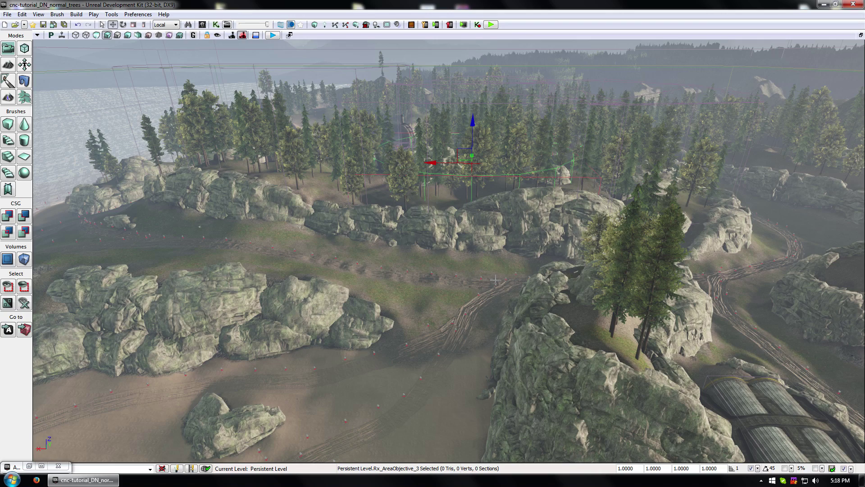
{"action": "left_click_drag", "start_coordinate": [444, 261], "coordinate": [525, 113]}
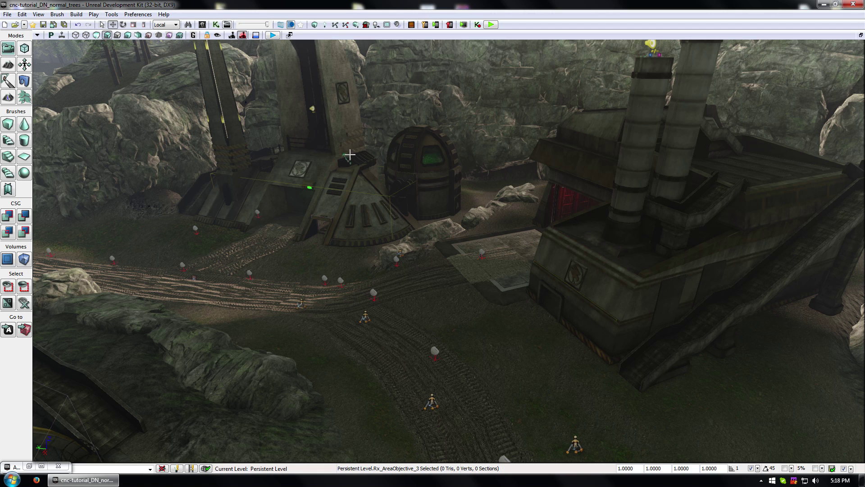
{"action": "left_click", "coordinate": [337, 25]}
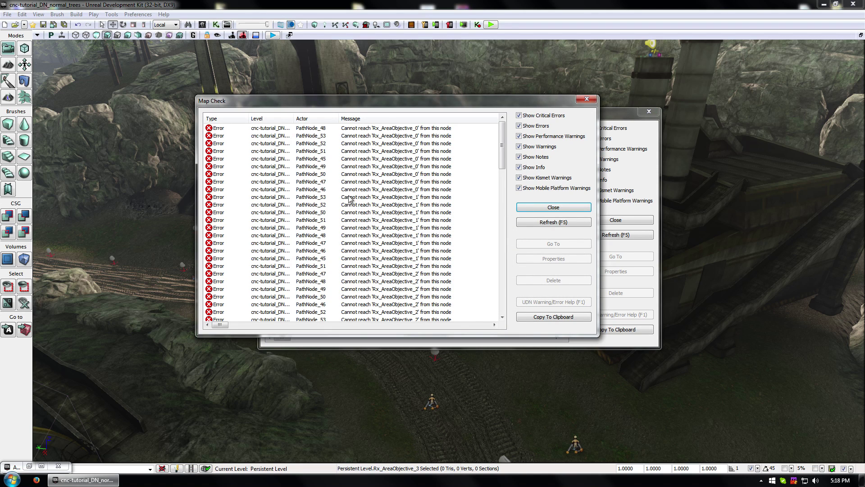
{"action": "left_click", "coordinate": [550, 207]}
{"action": "left_click", "coordinate": [616, 220]}
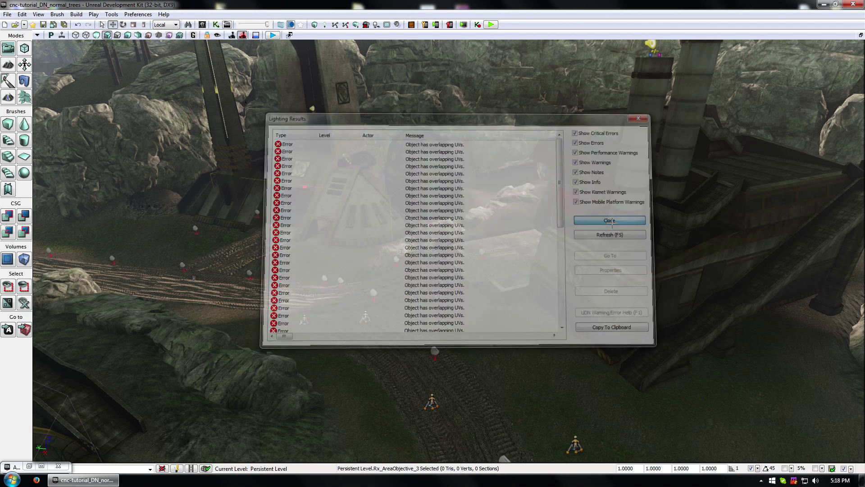
Examine the path connections of the vehicle rollout nodes along the track beside the weapons factory.
{"action": "mouse_move", "coordinate": [499, 340]}
{"action": "right_mouse_down"}
{"action": "mouse_move", "coordinate": [498, 332]}
{"action": "mouse_move", "coordinate": [490, 351]}
{"action": "right_mouse_up"}
{"action": "left_click_drag", "start_coordinate": [501, 342], "coordinate": [509, 367]}
{"action": "mouse_move", "coordinate": [564, 349]}
{"action": "left_mouse_down"}
{"action": "mouse_move", "coordinate": [570, 367]}
{"action": "mouse_move", "coordinate": [565, 347]}
{"action": "left_mouse_up"}
{"action": "left_click", "coordinate": [559, 330]}
{"action": "left_click", "coordinate": [555, 328]}
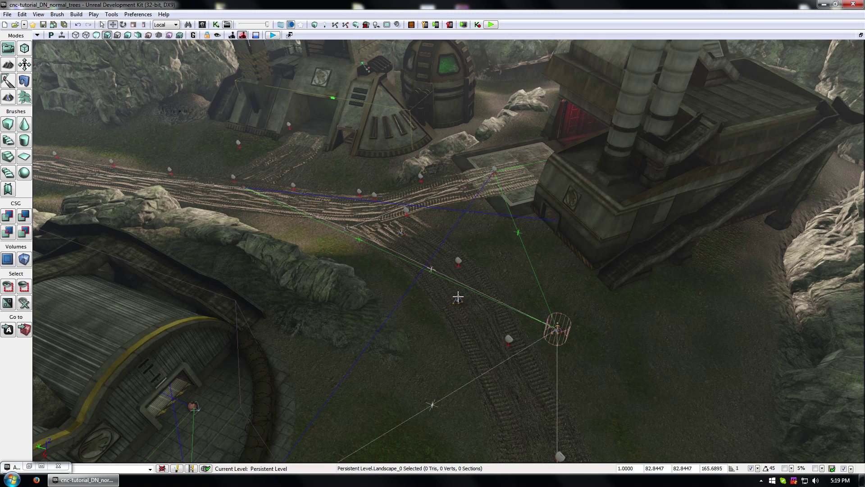
{"action": "left_click", "coordinate": [458, 296]}
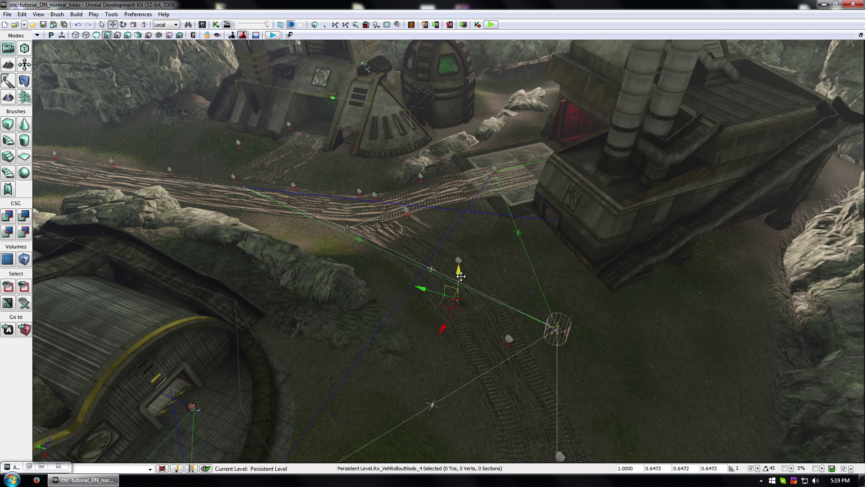
{"action": "left_click", "coordinate": [401, 231]}
{"action": "left_click", "coordinate": [499, 270]}
{"action": "right_click_drag", "start_coordinate": [499, 271], "coordinate": [450, 204]}
Nudge the vehicle rollout pending node and the neighbouring rollout node in front of the weapons factory slightly upward.
{"action": "left_click", "coordinate": [427, 208]}
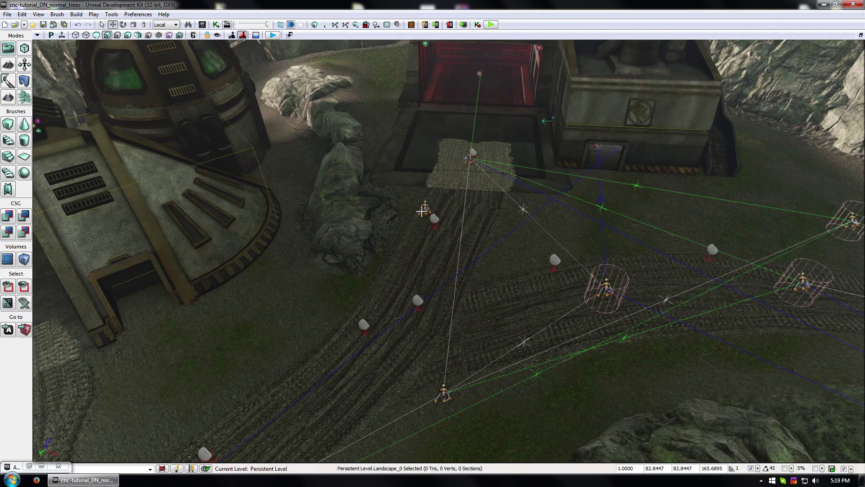
{"action": "left_click", "coordinate": [470, 160]}
{"action": "left_click", "coordinate": [474, 160]}
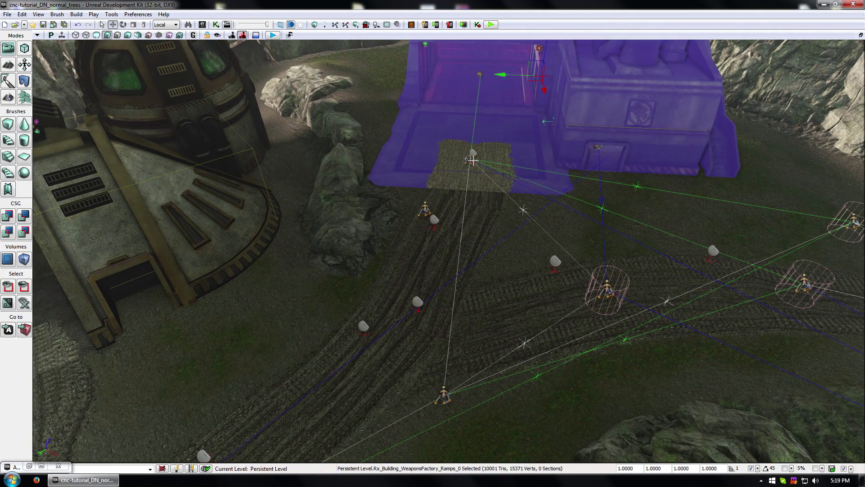
{"action": "left_click", "coordinate": [470, 158]}
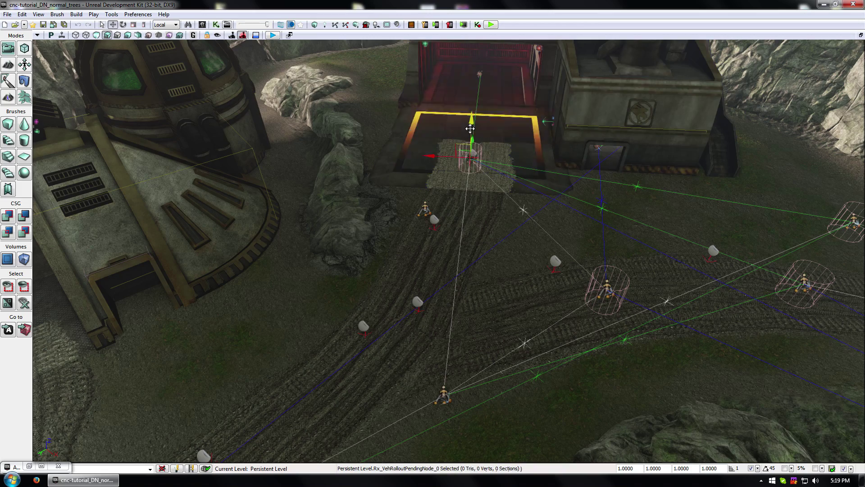
{"action": "left_click_drag", "start_coordinate": [470, 130], "coordinate": [469, 126]}
{"action": "left_click", "coordinate": [425, 209]}
{"action": "left_click_drag", "start_coordinate": [423, 175], "coordinate": [425, 172]}
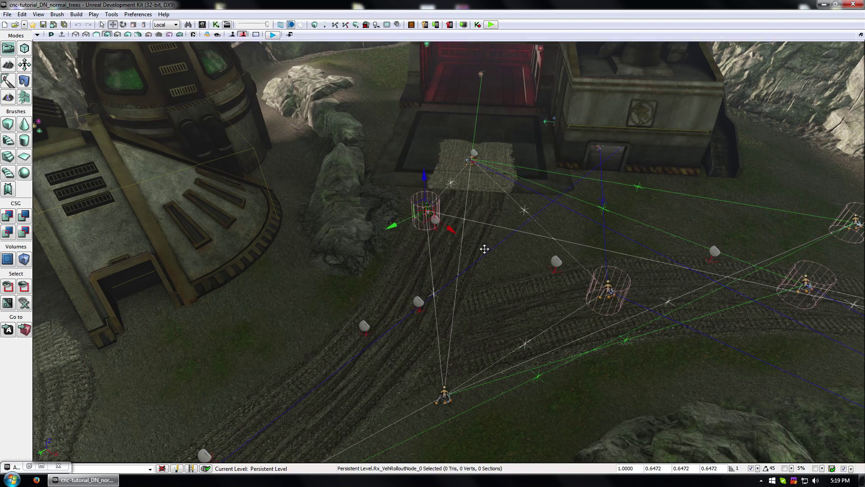
Examine the ground and path connections around the GDI refinery's docking bay.
{"action": "left_click", "coordinate": [517, 264]}
{"action": "right_click_drag", "start_coordinate": [518, 263], "coordinate": [581, 252]}
{"action": "left_click_drag", "start_coordinate": [358, 314], "coordinate": [329, 376]}
{"action": "mouse_move", "coordinate": [518, 264]}
{"action": "left_mouse_down"}
{"action": "mouse_move", "coordinate": [500, 144]}
{"action": "mouse_move", "coordinate": [517, 264]}
{"action": "left_mouse_up"}
{"action": "left_click_drag", "start_coordinate": [555, 234], "coordinate": [519, 343]}
{"action": "right_click_drag", "start_coordinate": [518, 343], "coordinate": [520, 365]}
{"action": "left_click_drag", "start_coordinate": [520, 365], "coordinate": [521, 347]}
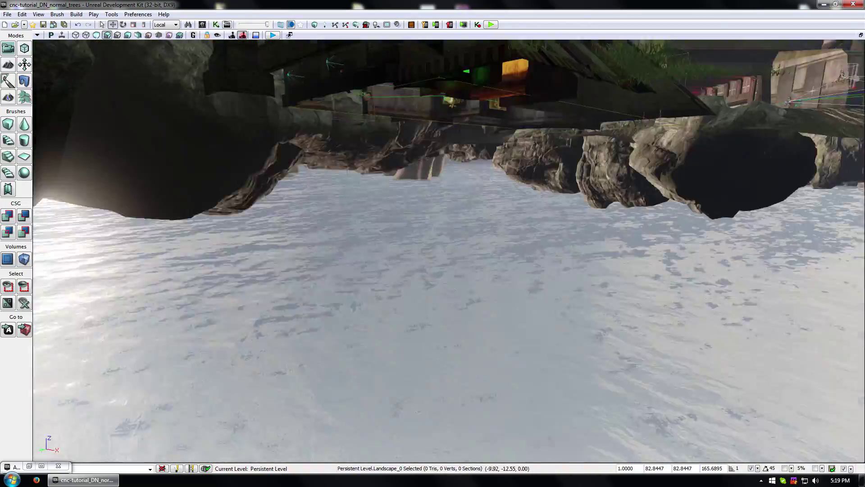
{"action": "right_click_drag", "start_coordinate": [520, 347], "coordinate": [521, 284]}
{"action": "mouse_move", "coordinate": [520, 284]}
{"action": "left_mouse_down"}
{"action": "mouse_move", "coordinate": [518, 365]}
{"action": "mouse_move", "coordinate": [518, 280]}
{"action": "left_mouse_up"}
{"action": "right_click_drag", "start_coordinate": [518, 280], "coordinate": [455, 327]}
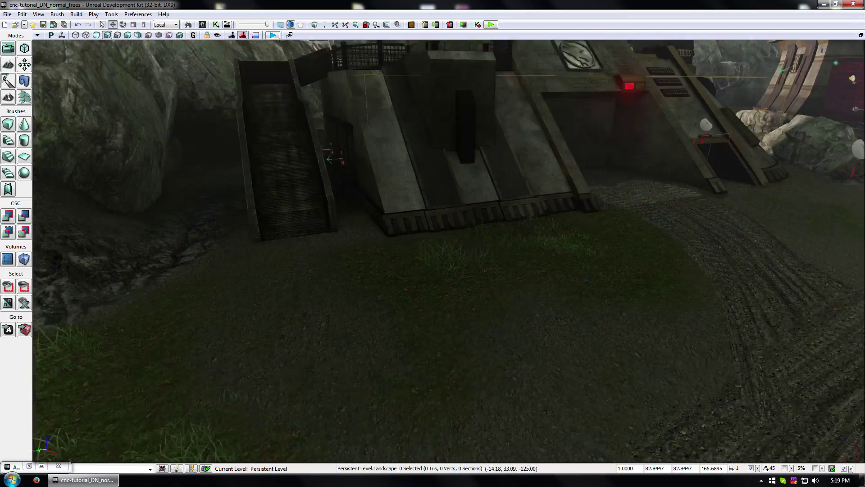
{"action": "mouse_move", "coordinate": [455, 326]}
{"action": "left_mouse_down"}
{"action": "mouse_move", "coordinate": [453, 279]}
{"action": "mouse_move", "coordinate": [455, 316]}
{"action": "left_mouse_up"}
{"action": "right_click_drag", "start_coordinate": [455, 315], "coordinate": [444, 336]}
{"action": "left_click_drag", "start_coordinate": [444, 336], "coordinate": [451, 288]}
{"action": "right_click_drag", "start_coordinate": [451, 288], "coordinate": [455, 331]}
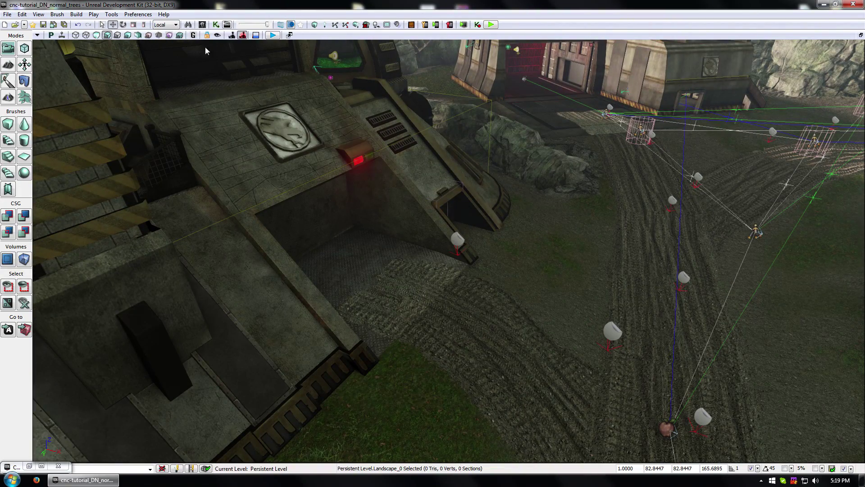
Place an Rx_Ref_NavigationPoint on the track in front of the GDI refinery's docking bay and check its properties.
{"action": "left_click", "coordinate": [29, 466]}
{"action": "left_click", "coordinate": [96, 88]}
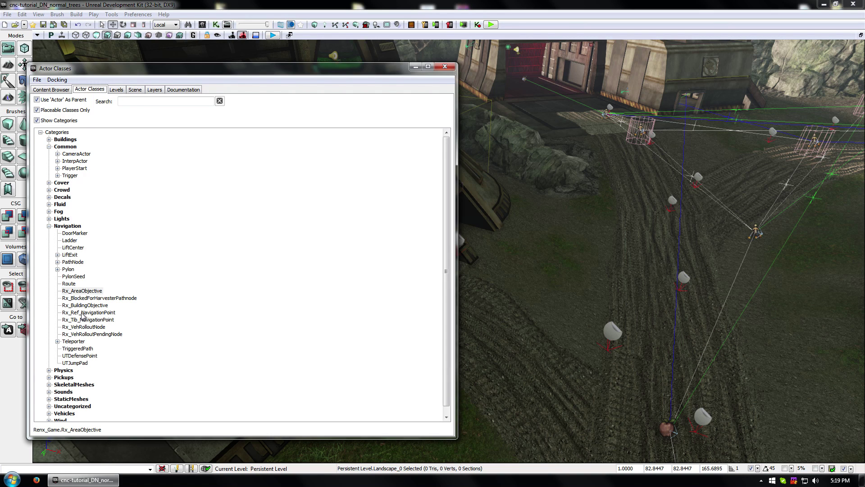
{"action": "left_click_drag", "start_coordinate": [82, 314], "coordinate": [306, 323]}
{"action": "left_click_drag", "start_coordinate": [473, 320], "coordinate": [469, 289]}
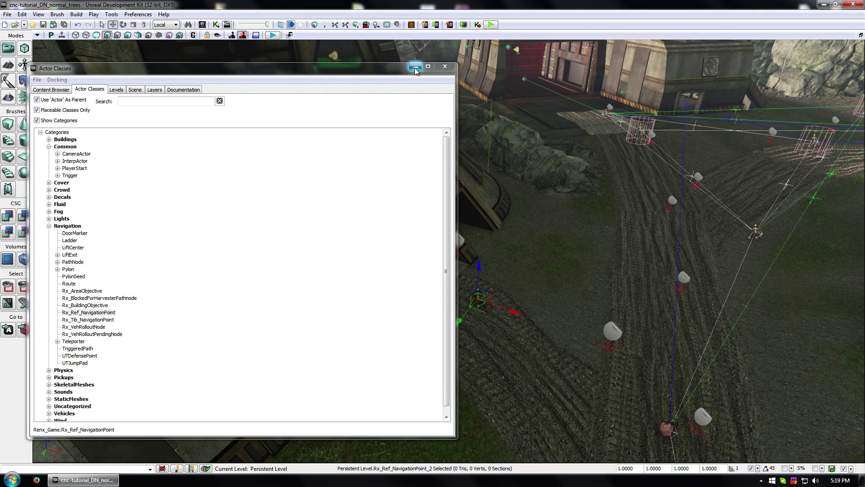
{"action": "left_click", "coordinate": [415, 66]}
{"action": "double_click", "coordinate": [477, 301]}
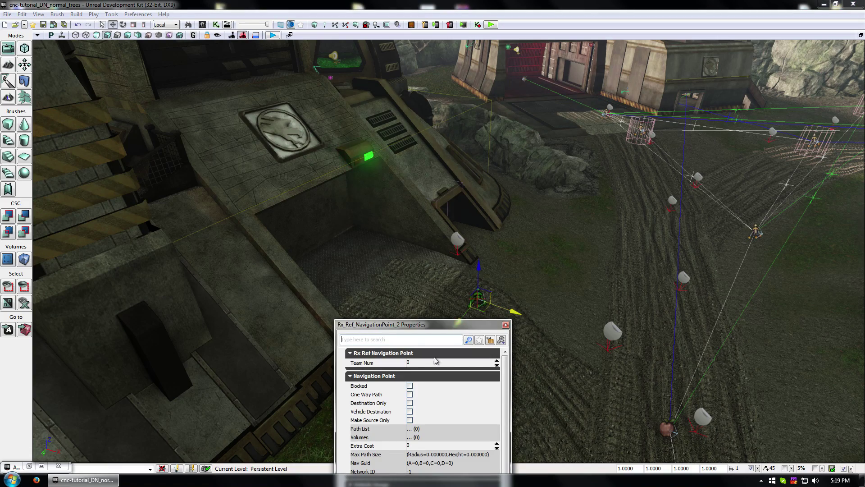
{"action": "left_click", "coordinate": [507, 325]}
Delete the path node at the edge of the tiberium field and move the neighbouring path node onto the vehicle track.
{"action": "left_click", "coordinate": [528, 261]}
{"action": "left_click_drag", "start_coordinate": [528, 261], "coordinate": [572, 361]}
{"action": "left_click_drag", "start_coordinate": [410, 198], "coordinate": [578, 348]}
{"action": "left_click", "coordinate": [396, 272]}
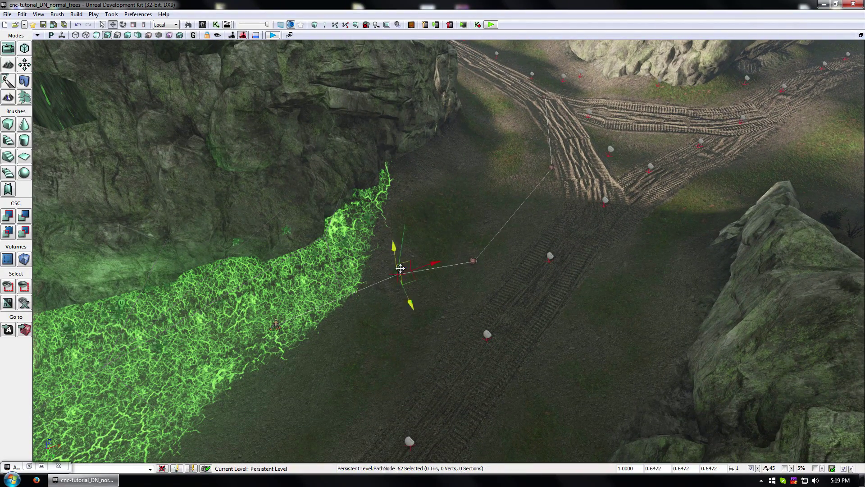
{"action": "left_click", "coordinate": [474, 260]}
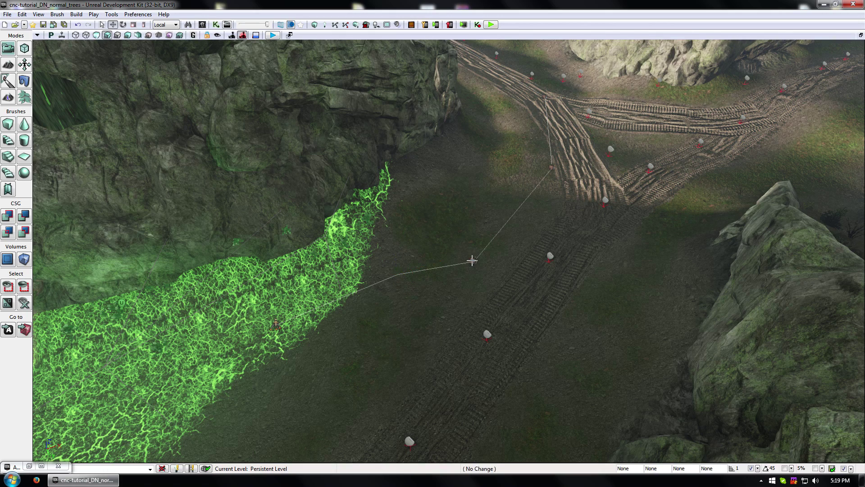
{"action": "left_click_drag", "start_coordinate": [478, 264], "coordinate": [576, 260]}
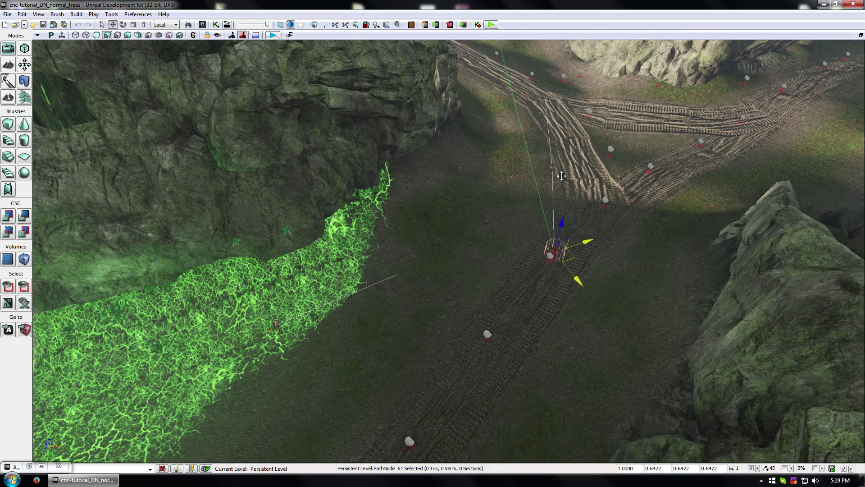
Move the path node at the track junction onto the vehicle track and adjust its height and that of its neighbouring path node.
{"action": "left_click", "coordinate": [551, 166]}
{"action": "left_click_drag", "start_coordinate": [575, 168], "coordinate": [602, 165]}
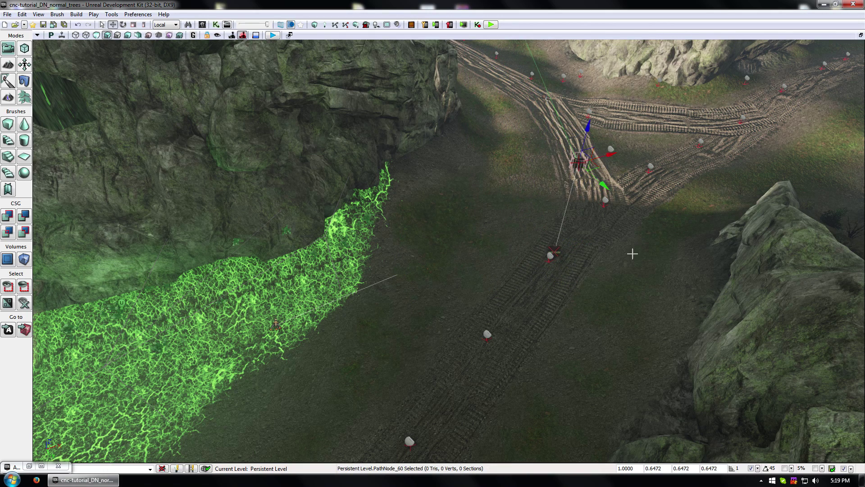
{"action": "left_click", "coordinate": [631, 254]}
{"action": "left_click_drag", "start_coordinate": [631, 254], "coordinate": [654, 205]}
{"action": "left_click", "coordinate": [519, 270]}
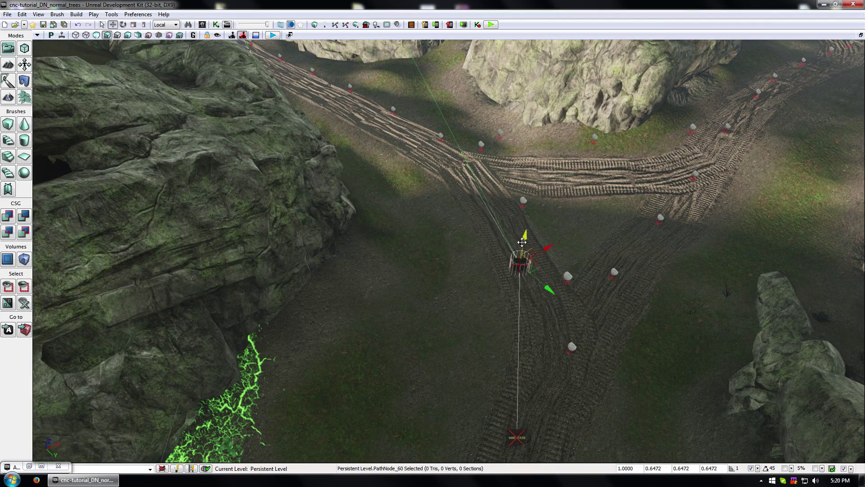
{"action": "left_click_drag", "start_coordinate": [518, 270], "coordinate": [488, 303]}
{"action": "left_click", "coordinate": [484, 335]}
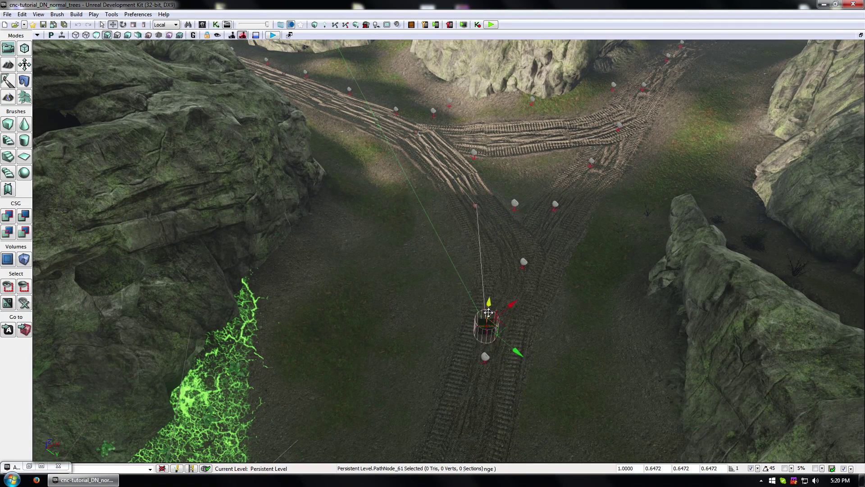
Move the path node at the upper fork across to the other vehicle track and up that track away from the tiberium field.
{"action": "left_click", "coordinate": [555, 386]}
{"action": "left_click_drag", "start_coordinate": [555, 385], "coordinate": [558, 376]}
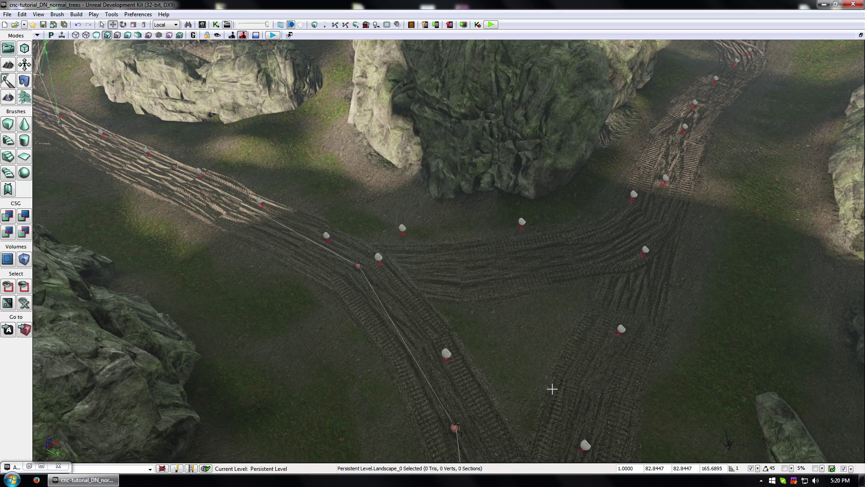
{"action": "left_click_drag", "start_coordinate": [315, 176], "coordinate": [278, 175]}
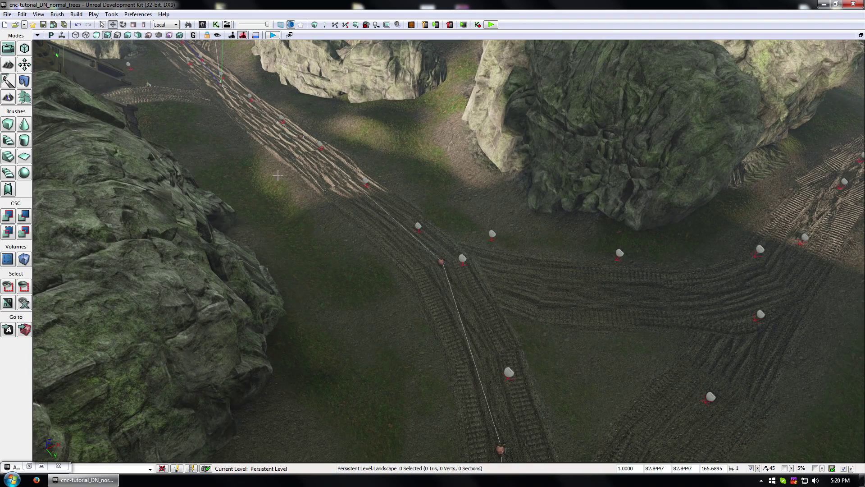
{"action": "left_click_drag", "start_coordinate": [345, 320], "coordinate": [378, 266]}
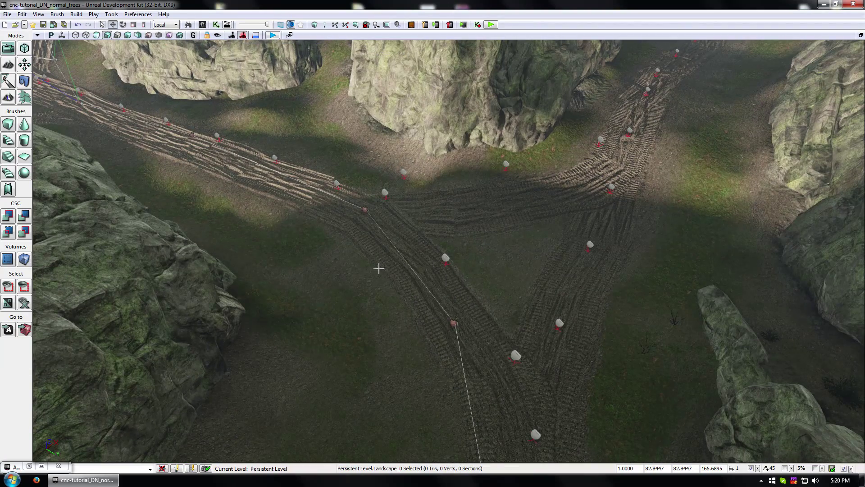
{"action": "left_click", "coordinate": [364, 208]}
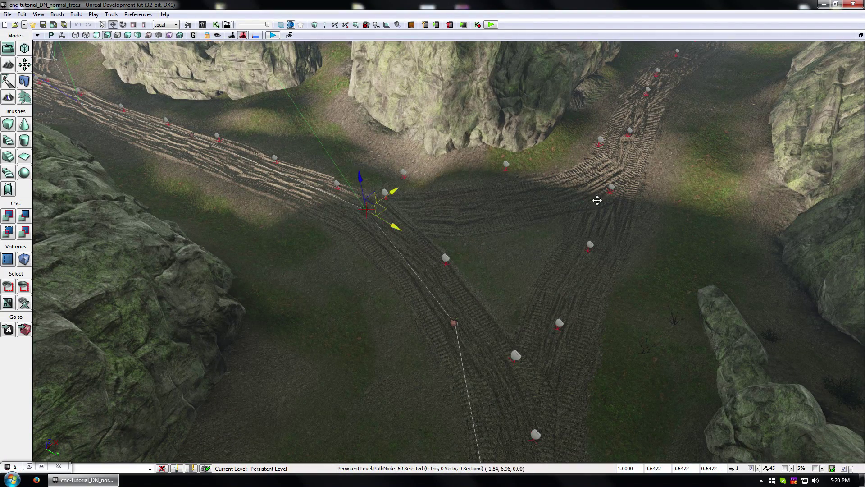
{"action": "left_click", "coordinate": [604, 176]}
{"action": "left_click_drag", "start_coordinate": [612, 150], "coordinate": [621, 106]}
{"action": "left_click_drag", "start_coordinate": [622, 136], "coordinate": [600, 262]}
{"action": "left_click_drag", "start_coordinate": [518, 325], "coordinate": [512, 405]}
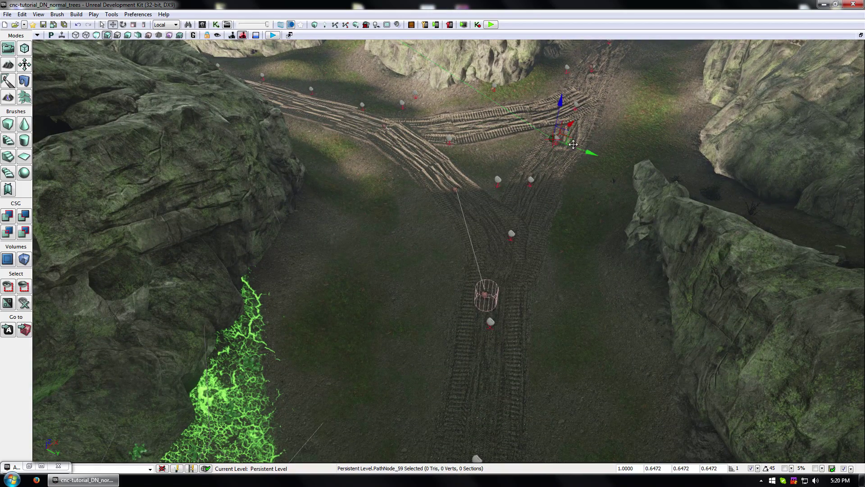
{"action": "mouse_move", "coordinate": [540, 197]}
{"action": "left_mouse_down"}
{"action": "mouse_move", "coordinate": [541, 162]}
{"action": "mouse_move", "coordinate": [540, 196]}
{"action": "left_mouse_up"}
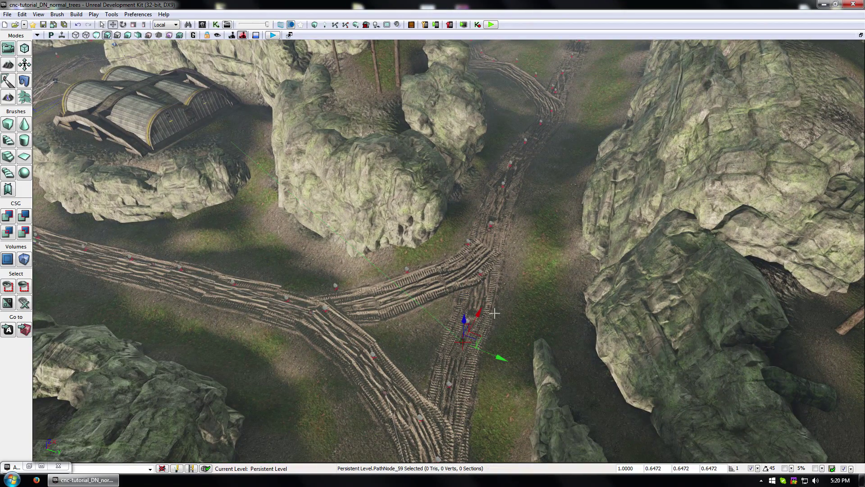
{"action": "left_click_drag", "start_coordinate": [499, 359], "coordinate": [537, 142]}
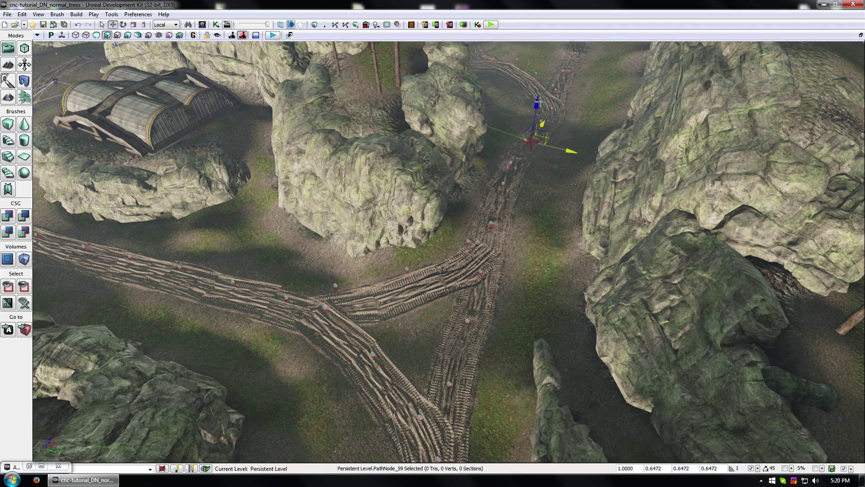
Carry the selected path node along the track around the rocky hill and up the straight branch beyond the fork.
{"action": "right_click_drag", "start_coordinate": [535, 145], "coordinate": [566, 217]}
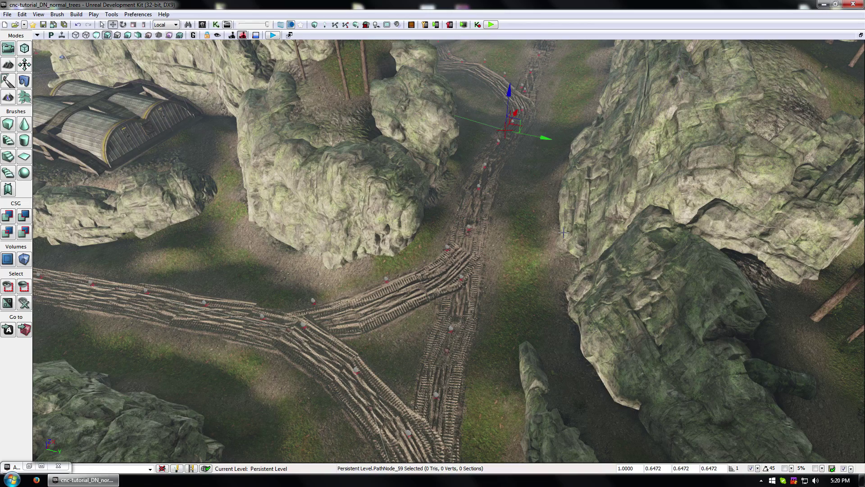
{"action": "right_click_drag", "start_coordinate": [513, 227], "coordinate": [557, 374]}
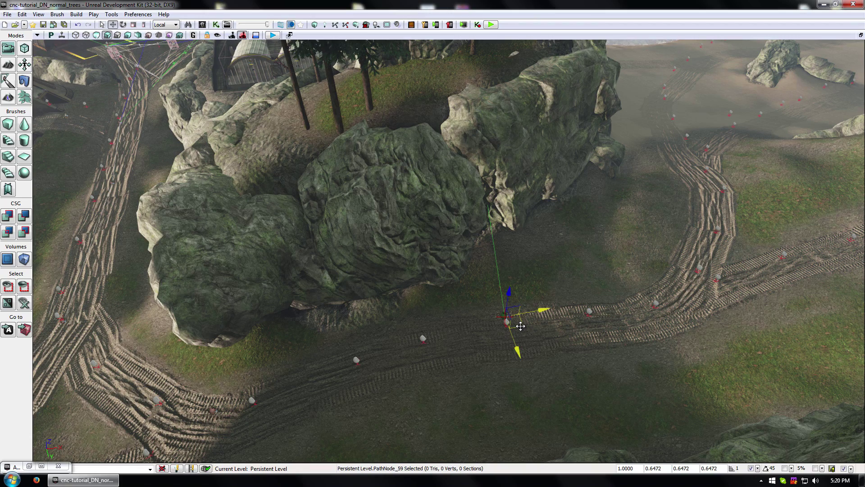
{"action": "left_click_drag", "start_coordinate": [521, 325], "coordinate": [802, 267]}
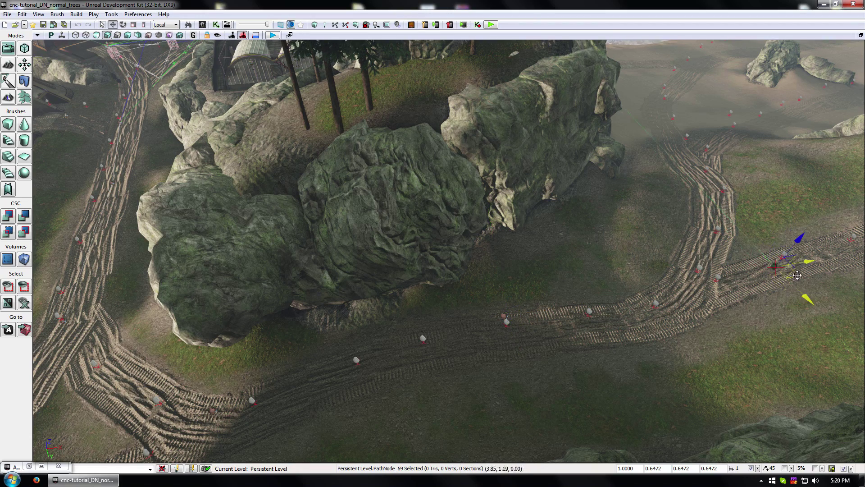
{"action": "right_click_drag", "start_coordinate": [802, 267], "coordinate": [827, 314]}
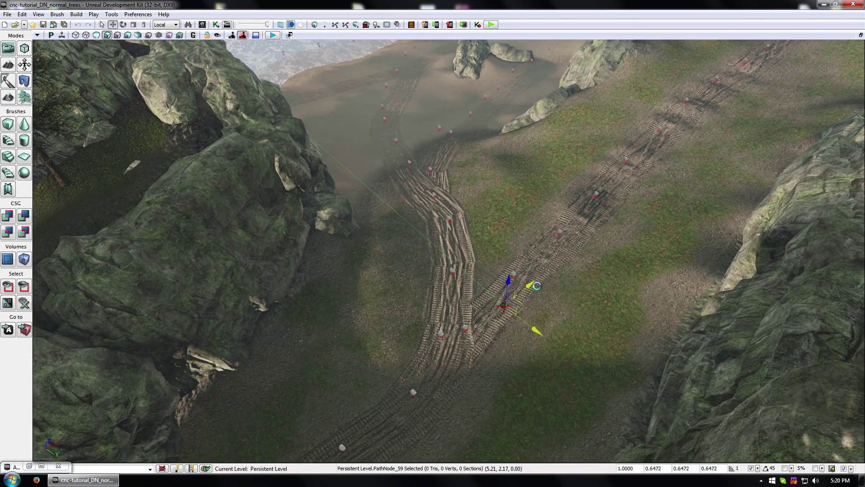
{"action": "left_click_drag", "start_coordinate": [531, 284], "coordinate": [689, 97]}
{"action": "right_click_drag", "start_coordinate": [689, 97], "coordinate": [712, 115]}
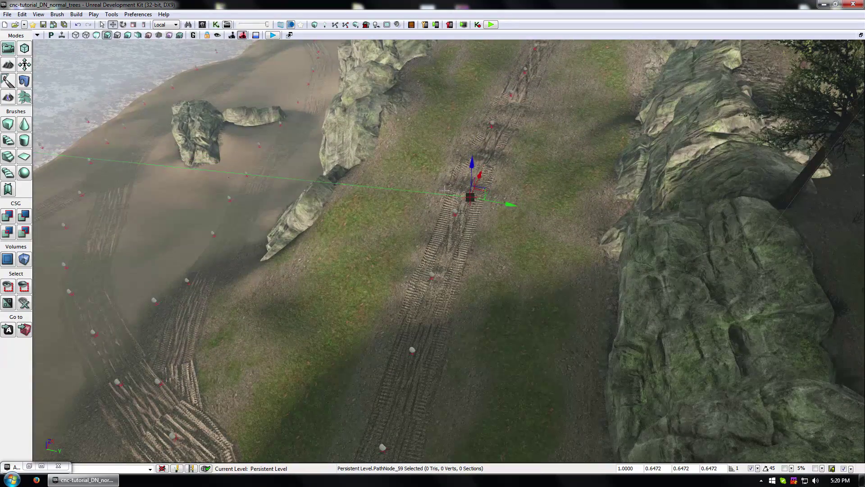
{"action": "left_click_drag", "start_coordinate": [494, 188], "coordinate": [561, 50]}
Carry the selected path node past the shore-side track forks and across the grassy crossroads onto the track towards the airstrip base.
{"action": "left_click_drag", "start_coordinate": [552, 159], "coordinate": [545, 126]}
{"action": "left_click_drag", "start_coordinate": [444, 163], "coordinate": [466, 144]}
{"action": "left_click_drag", "start_coordinate": [486, 224], "coordinate": [327, 195]}
{"action": "left_click_drag", "start_coordinate": [352, 164], "coordinate": [351, 156]}
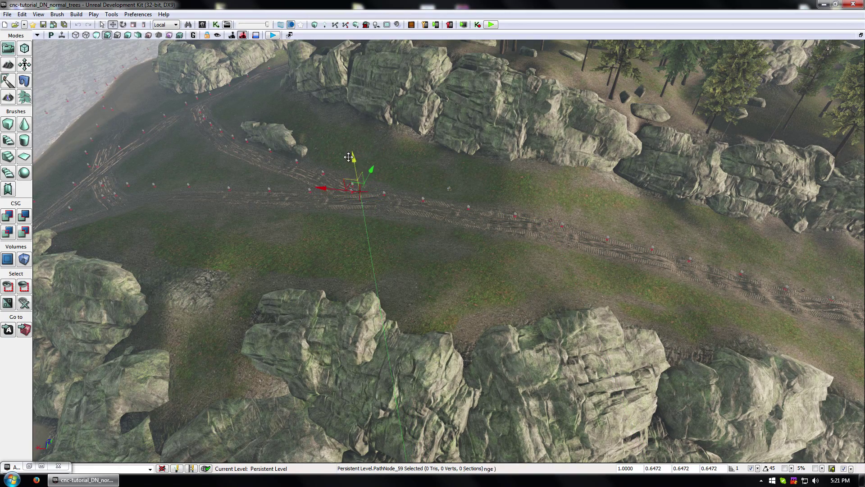
{"action": "left_click_drag", "start_coordinate": [372, 192], "coordinate": [324, 108]}
{"action": "left_click_drag", "start_coordinate": [431, 243], "coordinate": [438, 227]}
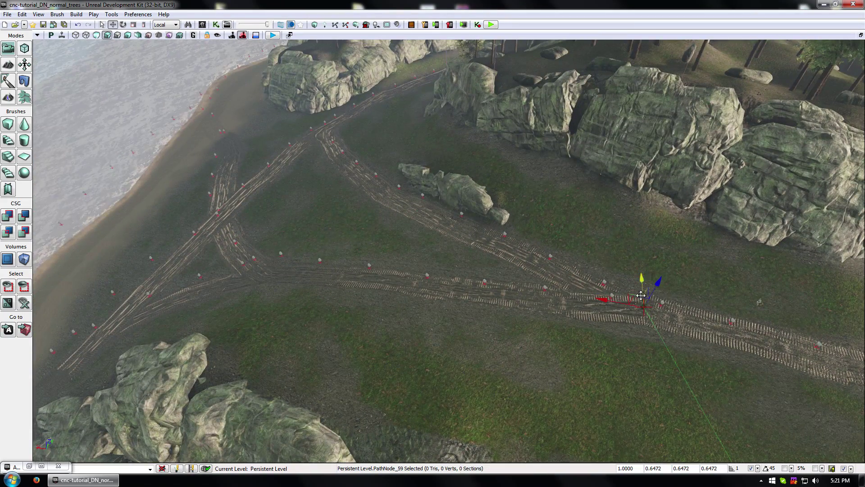
{"action": "left_click_drag", "start_coordinate": [633, 293], "coordinate": [486, 276]}
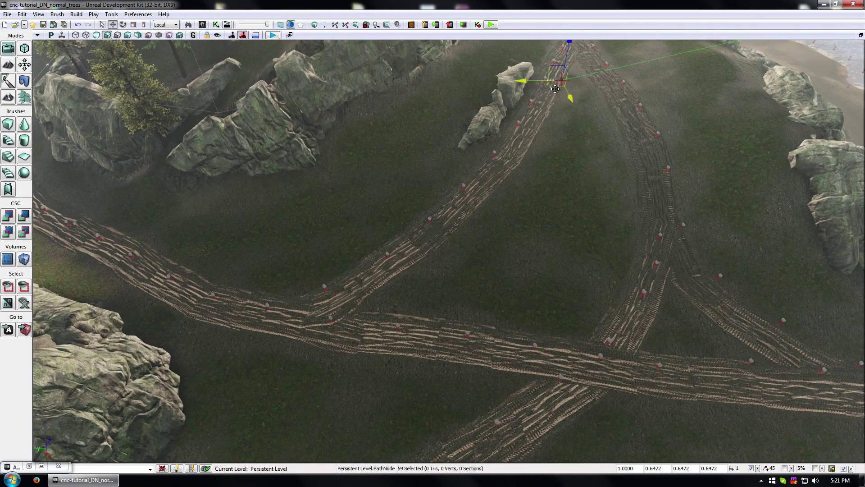
{"action": "left_click_drag", "start_coordinate": [555, 87], "coordinate": [494, 367]}
{"action": "mouse_move", "coordinate": [494, 367]}
{"action": "right_mouse_down"}
{"action": "mouse_move", "coordinate": [477, 367]}
{"action": "mouse_move", "coordinate": [559, 361]}
{"action": "mouse_move", "coordinate": [494, 367]}
{"action": "right_mouse_up"}
{"action": "left_click_drag", "start_coordinate": [495, 314], "coordinate": [230, 367]}
{"action": "right_click_drag", "start_coordinate": [230, 367], "coordinate": [207, 374]}
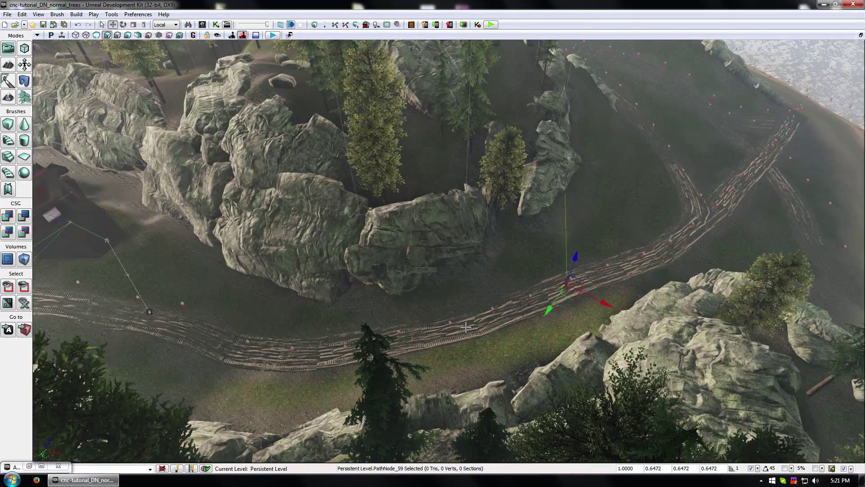
Move the selected path node along the curved track through the base and past the airstrip to its far end.
{"action": "left_click_drag", "start_coordinate": [575, 297], "coordinate": [318, 360]}
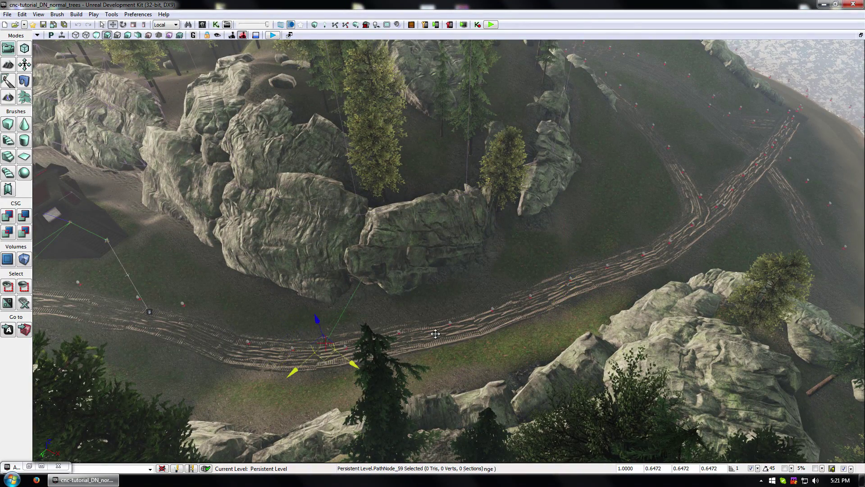
{"action": "right_click_drag", "start_coordinate": [317, 360], "coordinate": [469, 318]}
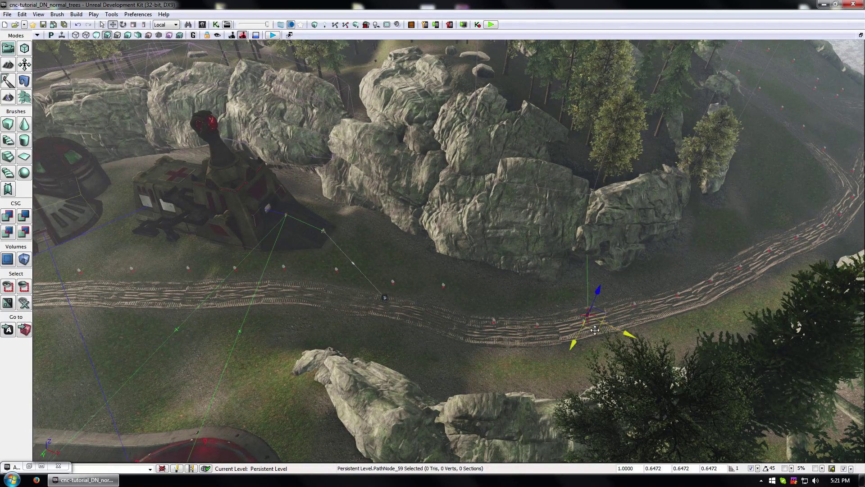
{"action": "left_click_drag", "start_coordinate": [595, 330], "coordinate": [347, 317]}
{"action": "right_click_drag", "start_coordinate": [347, 316], "coordinate": [538, 150]}
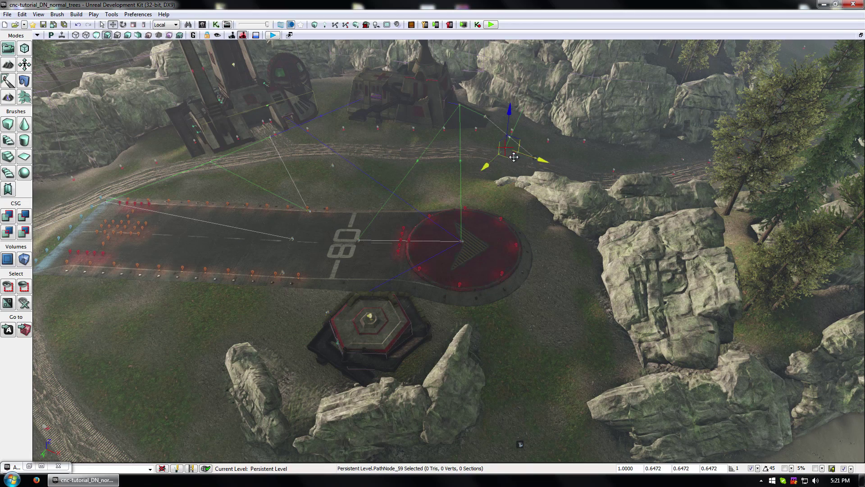
{"action": "left_click_drag", "start_coordinate": [513, 157], "coordinate": [384, 156]}
{"action": "right_click_drag", "start_coordinate": [471, 189], "coordinate": [732, 274]}
{"action": "left_click_drag", "start_coordinate": [774, 301], "coordinate": [399, 276]}
{"action": "right_click_drag", "start_coordinate": [400, 276], "coordinate": [529, 163]}
Delete the surplus path node near the vehicle track at the end of the airstrip.
{"action": "left_click", "coordinate": [581, 267]}
{"action": "left_click", "coordinate": [638, 225]}
{"action": "key", "text": "Delete"}
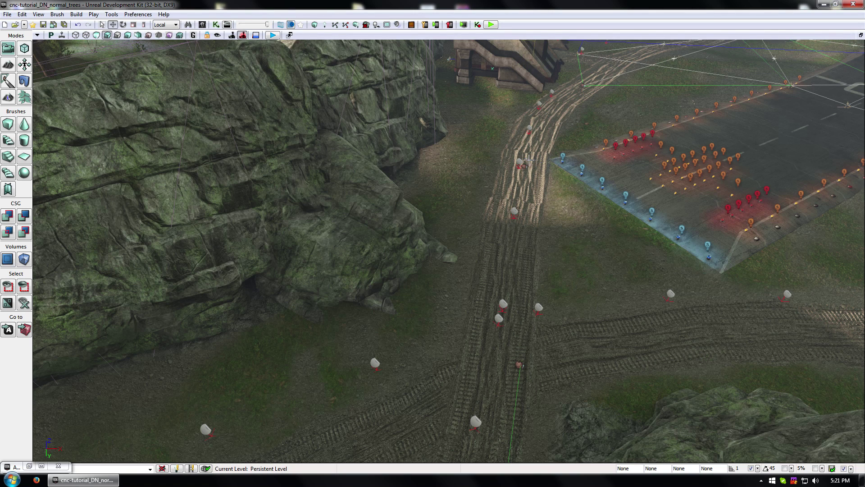
Move the path node beside the airstrip's end down the vehicle track towards the crossing near the tiberium field.
{"action": "left_click", "coordinate": [525, 165]}
{"action": "left_click_drag", "start_coordinate": [540, 172], "coordinate": [354, 458]}
{"action": "left_click_drag", "start_coordinate": [562, 359], "coordinate": [541, 451]}
{"action": "right_click_drag", "start_coordinate": [588, 334], "coordinate": [581, 358]}
{"action": "left_click_drag", "start_coordinate": [535, 220], "coordinate": [388, 238]}
Select a track decal beside the crossing and extend the selection to all actors with matching material.
{"action": "left_click", "coordinate": [376, 230]}
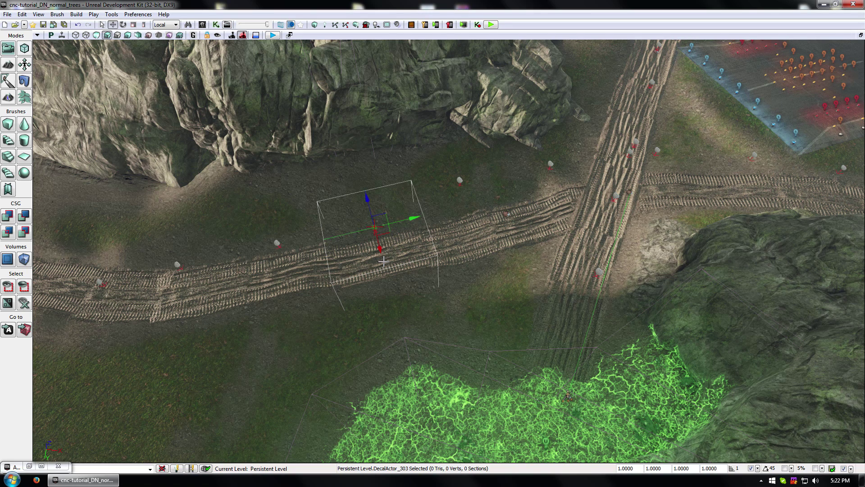
{"action": "right_click", "coordinate": [374, 201]}
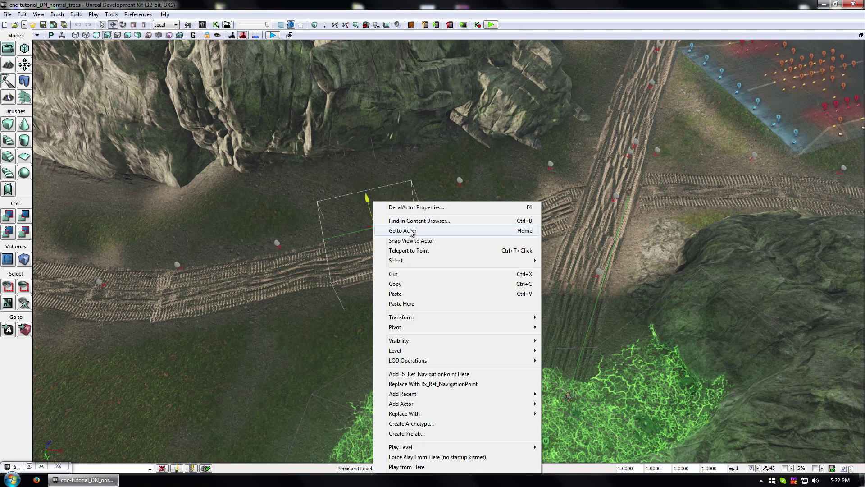
{"action": "mouse_move", "coordinate": [413, 261]}
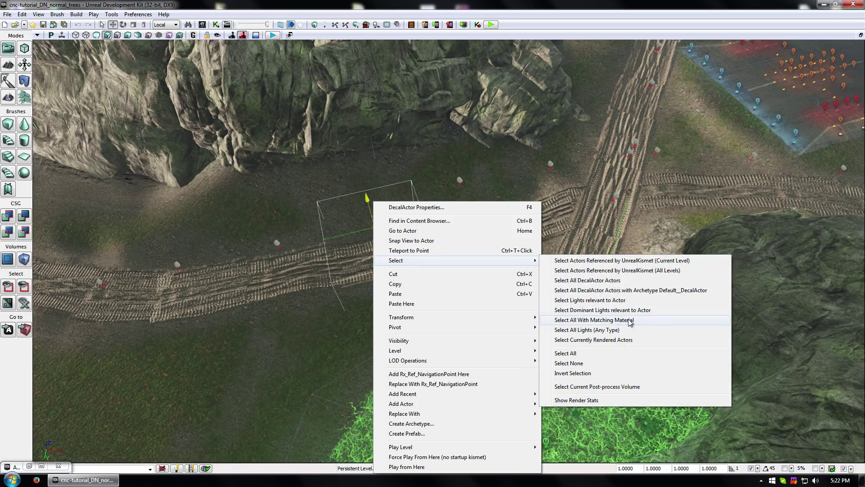
{"action": "left_click", "coordinate": [572, 320]}
{"action": "right_click_drag", "start_coordinate": [566, 308], "coordinate": [391, 309]}
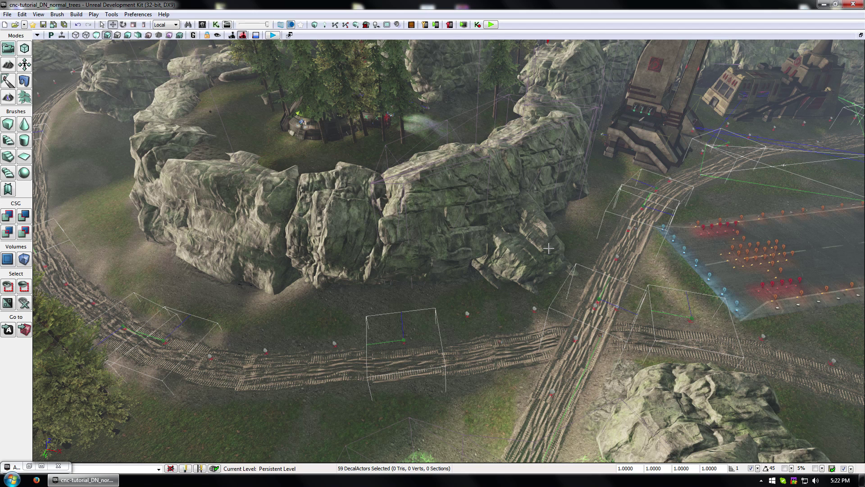
{"action": "left_click", "coordinate": [403, 341], "text": "ctrl"}
{"action": "left_click", "coordinate": [404, 341], "text": "ctrl"}
{"action": "mouse_move", "coordinate": [402, 314]}
{"action": "left_mouse_down"}
{"action": "mouse_move", "coordinate": [400, 302]}
{"action": "mouse_move", "coordinate": [402, 319]}
{"action": "left_mouse_up"}
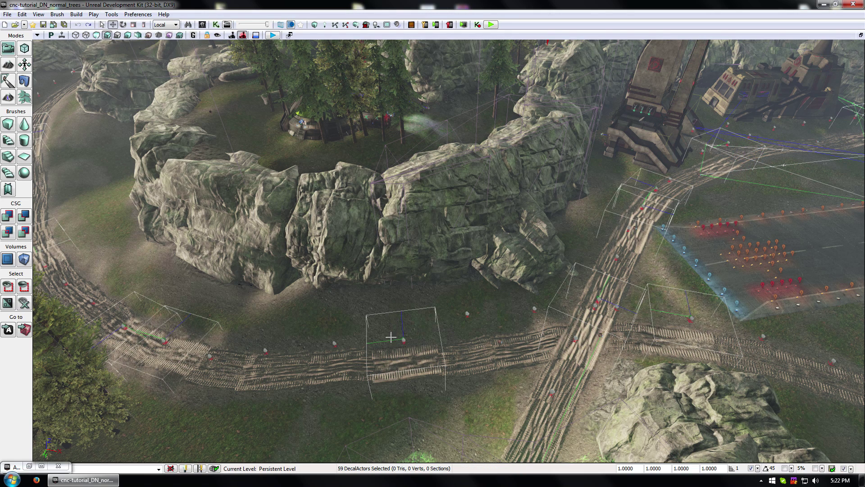
Replace all the selected track decals with PathNode actors.
{"action": "right_click", "coordinate": [403, 337]}
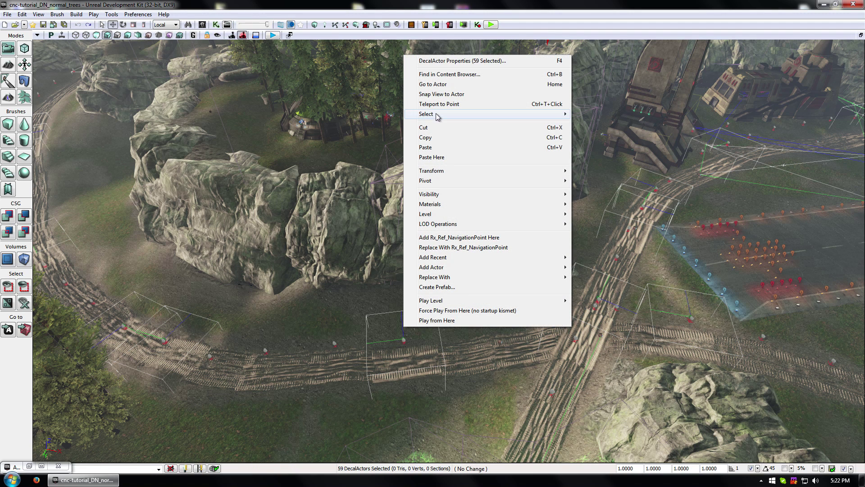
{"action": "mouse_move", "coordinate": [437, 116]}
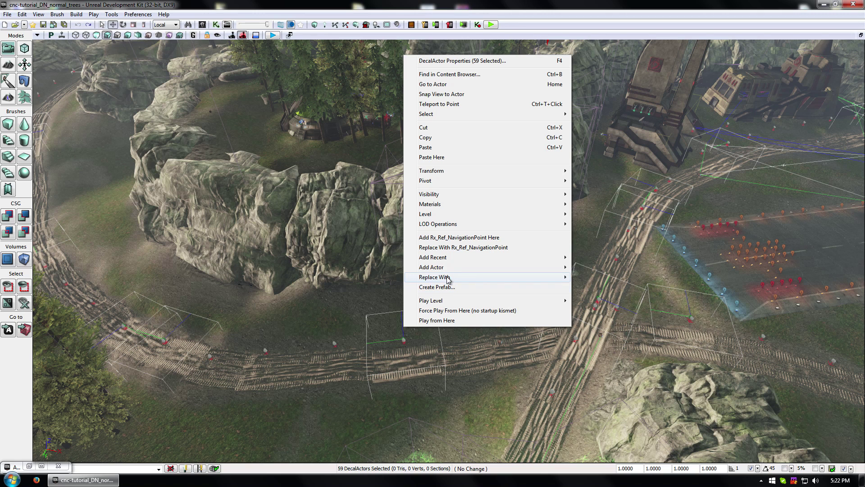
{"action": "mouse_move", "coordinate": [448, 277]}
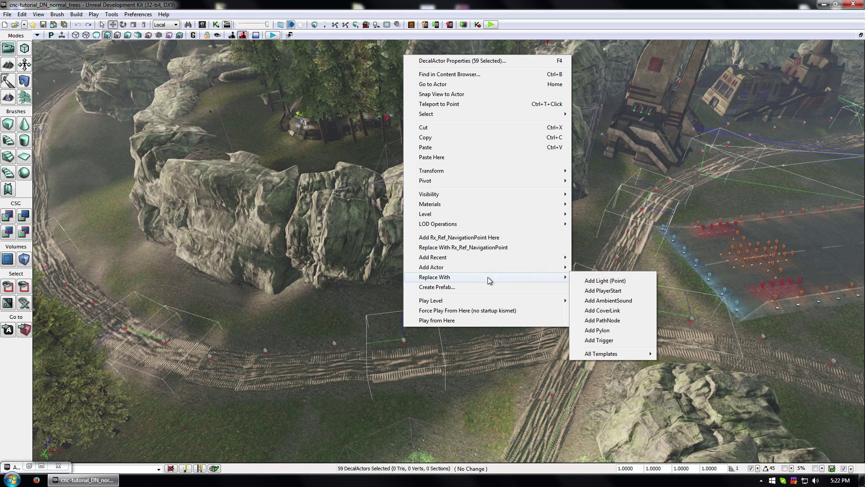
{"action": "left_click", "coordinate": [611, 320]}
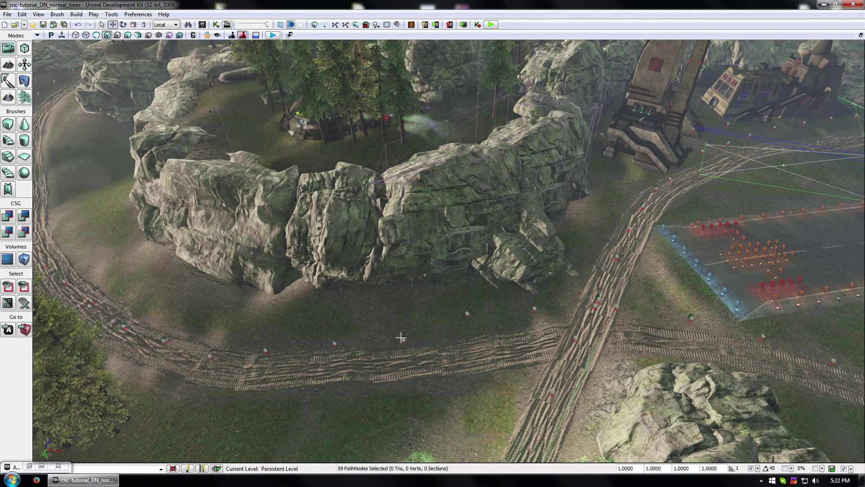
Switch the transform coordinate system to World and raise the selected path nodes slightly.
{"action": "right_click_drag", "start_coordinate": [448, 316], "coordinate": [419, 283]}
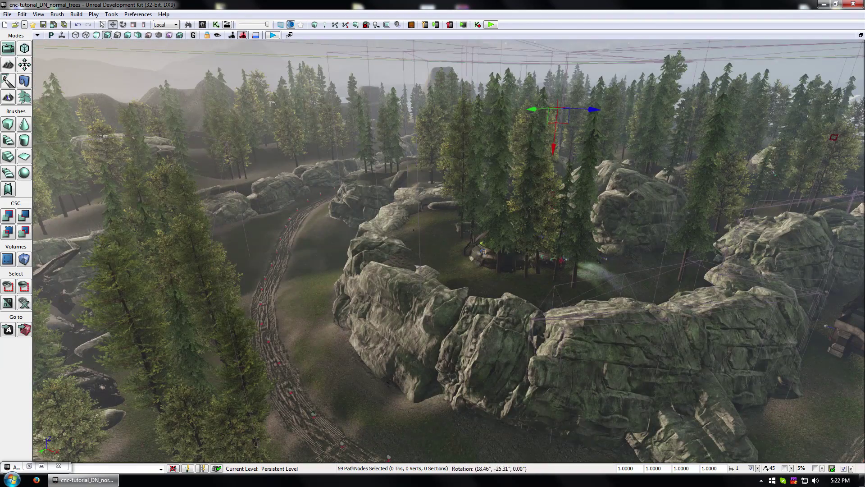
{"action": "left_click", "coordinate": [175, 25]}
{"action": "left_click", "coordinate": [170, 32]}
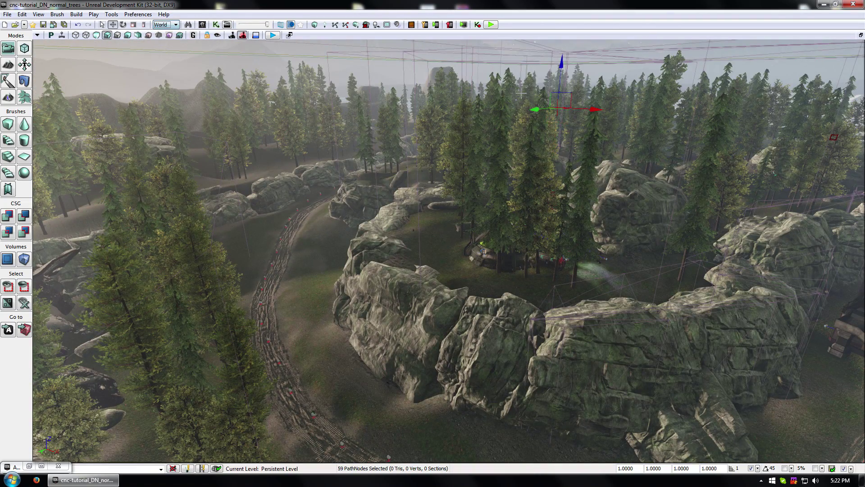
{"action": "left_click_drag", "start_coordinate": [562, 63], "coordinate": [560, 64]}
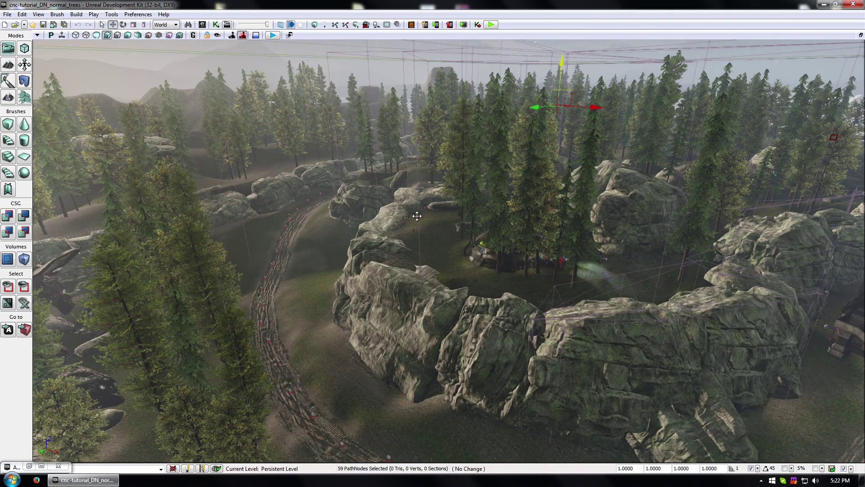
Rebuild the AI paths, close the Lighting Results window and move the Map Check window aside.
{"action": "left_click_drag", "start_coordinate": [414, 276], "coordinate": [412, 310]}
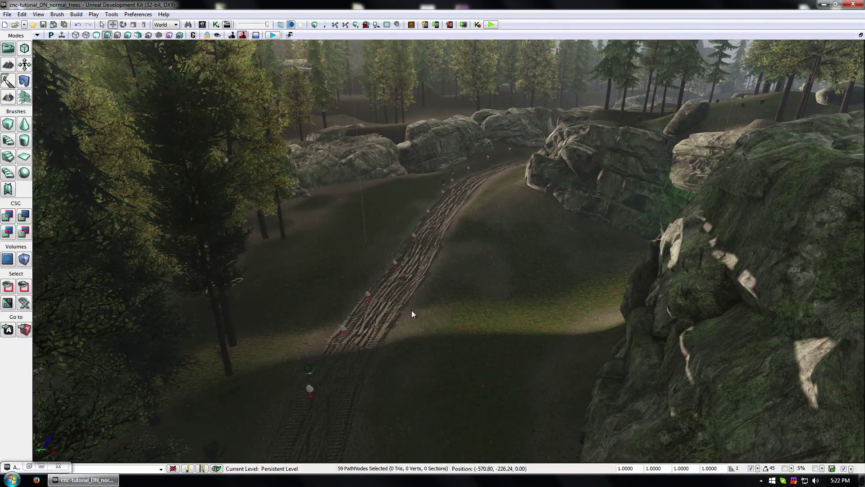
{"action": "left_click", "coordinate": [335, 25]}
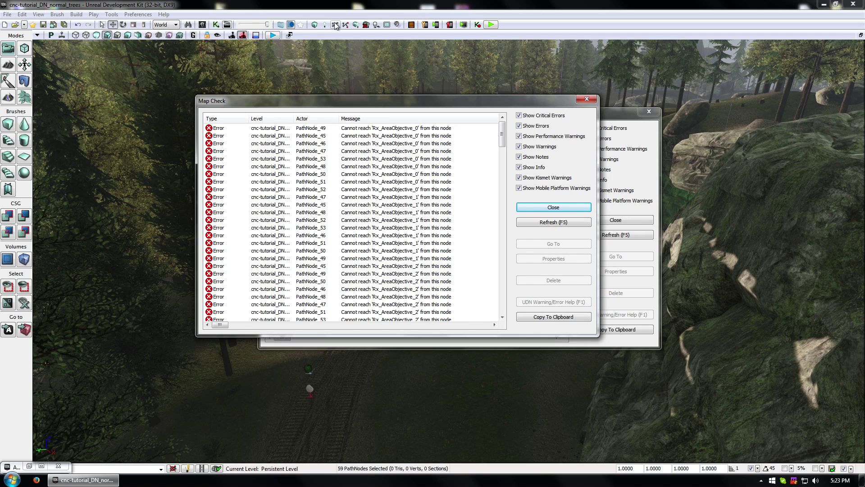
{"action": "left_click", "coordinate": [374, 182]}
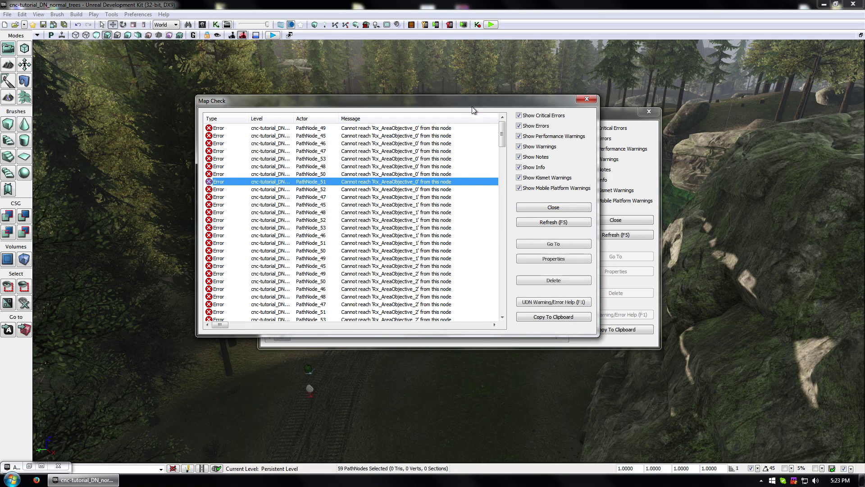
{"action": "left_click_drag", "start_coordinate": [482, 101], "coordinate": [755, 105]}
{"action": "left_click", "coordinate": [428, 116]}
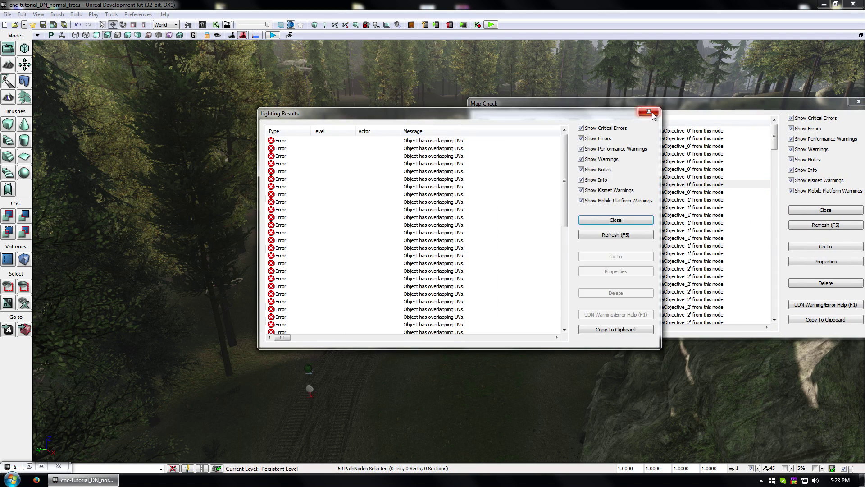
{"action": "left_click", "coordinate": [649, 112]}
Review the Map Check errors about unreachable area and building objectives by jumping to the path nodes listed.
{"action": "double_click", "coordinate": [491, 139]}
{"action": "right_click_drag", "start_coordinate": [471, 156], "coordinate": [457, 126]}
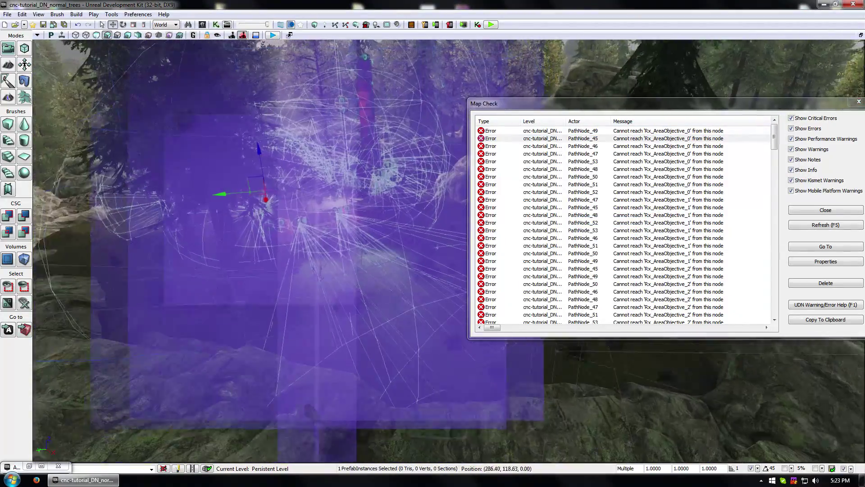
{"action": "double_click", "coordinate": [603, 238]}
{"action": "double_click", "coordinate": [609, 268]}
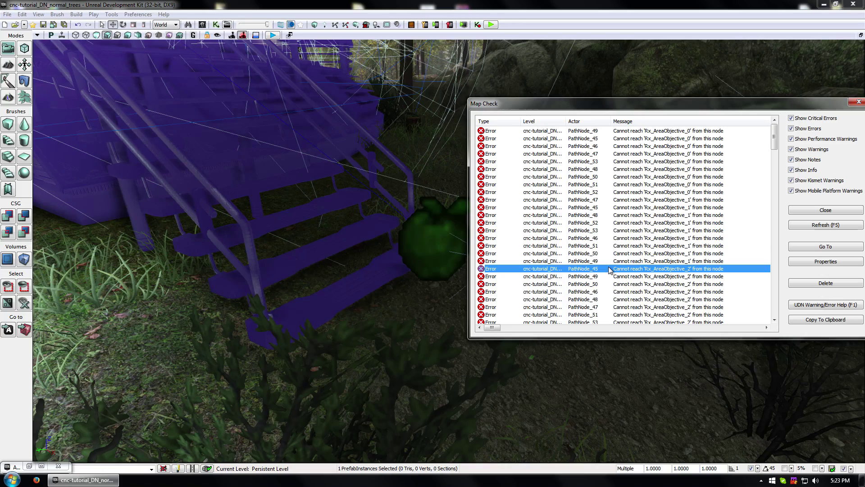
{"action": "double_click", "coordinate": [593, 300]}
{"action": "double_click", "coordinate": [593, 314]}
{"action": "scroll", "coordinate": [593, 310], "scroll_direction": "down", "scroll_amount": 4}
{"action": "double_click", "coordinate": [594, 297]}
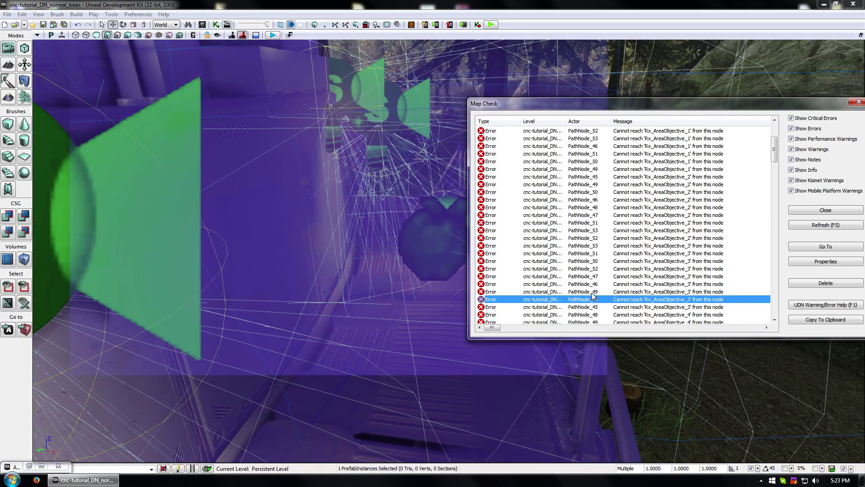
{"action": "scroll", "coordinate": [593, 296], "scroll_direction": "down", "scroll_amount": 5}
{"action": "double_click", "coordinate": [592, 298]}
{"action": "scroll", "coordinate": [591, 299], "scroll_direction": "down", "scroll_amount": 3}
{"action": "double_click", "coordinate": [591, 299]}
{"action": "scroll", "coordinate": [590, 299], "scroll_direction": "down", "scroll_amount": 3}
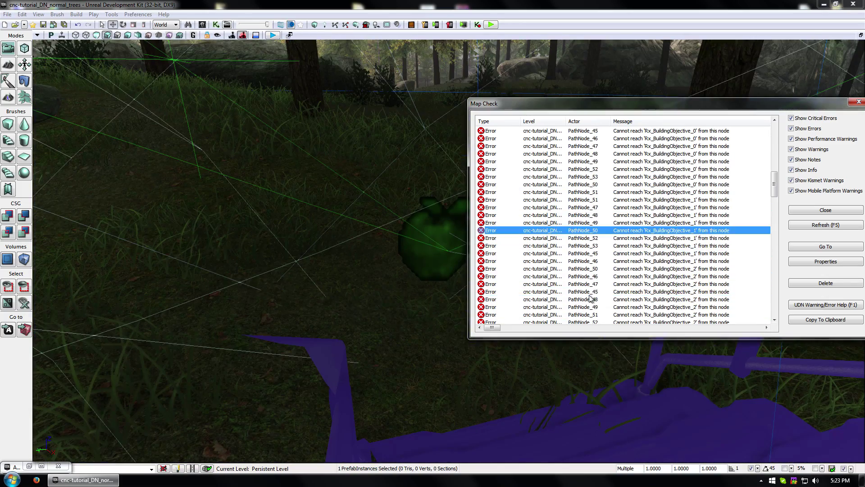
Jump to PathNode_102 from its Map Check error about an invalid base, and move the results window clear of it.
{"action": "double_click", "coordinate": [591, 293]}
{"action": "scroll", "coordinate": [590, 297], "scroll_direction": "down", "scroll_amount": 3}
{"action": "double_click", "coordinate": [590, 294]}
{"action": "scroll", "coordinate": [591, 297], "scroll_direction": "down", "scroll_amount": 2}
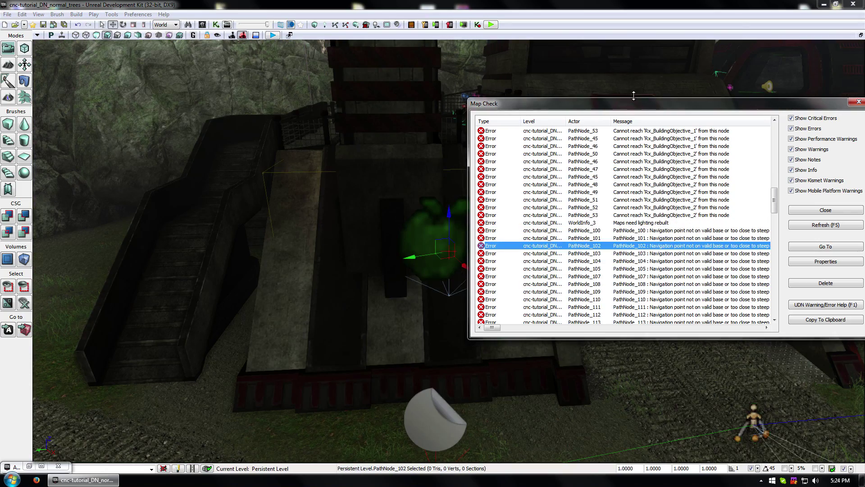
{"action": "left_click_drag", "start_coordinate": [643, 104], "coordinate": [681, 258]}
{"action": "right_click_drag", "start_coordinate": [585, 207], "coordinate": [658, 207]}
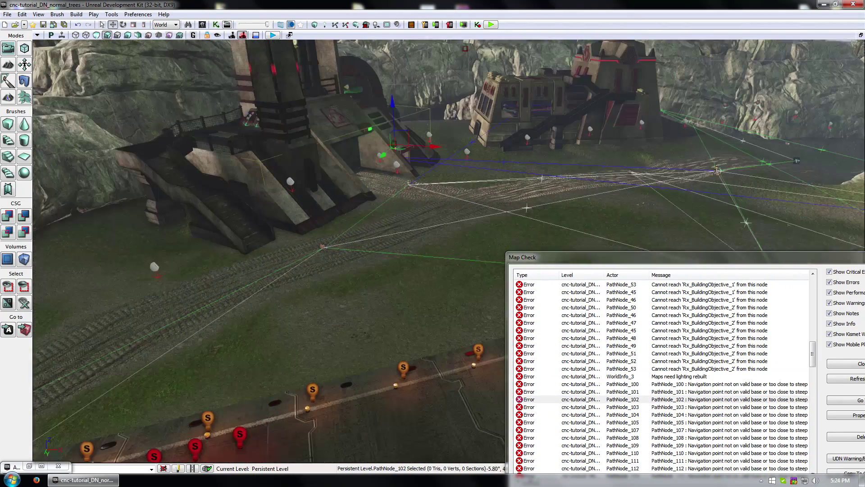
Extend the selection from PathNode_102 to all PathNode actors in the level.
{"action": "right_click_drag", "start_coordinate": [391, 138], "coordinate": [396, 139]}
{"action": "right_click", "coordinate": [389, 142]}
{"action": "mouse_move", "coordinate": [419, 190]}
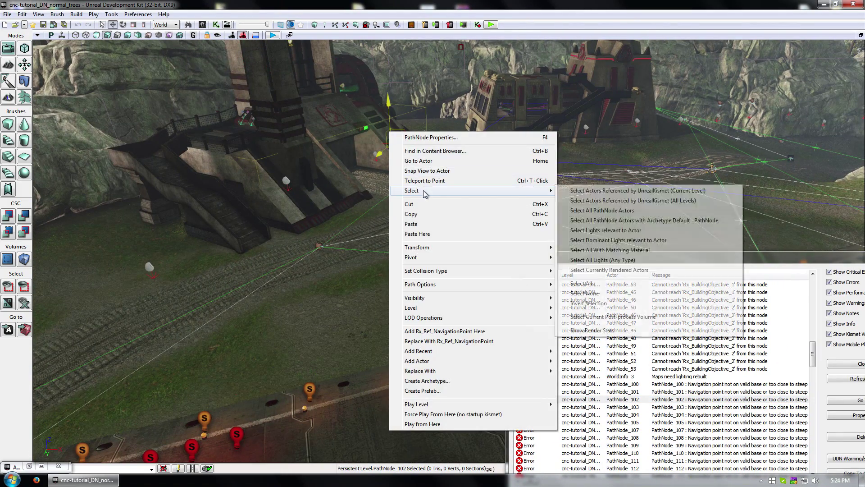
{"action": "left_click", "coordinate": [581, 284]}
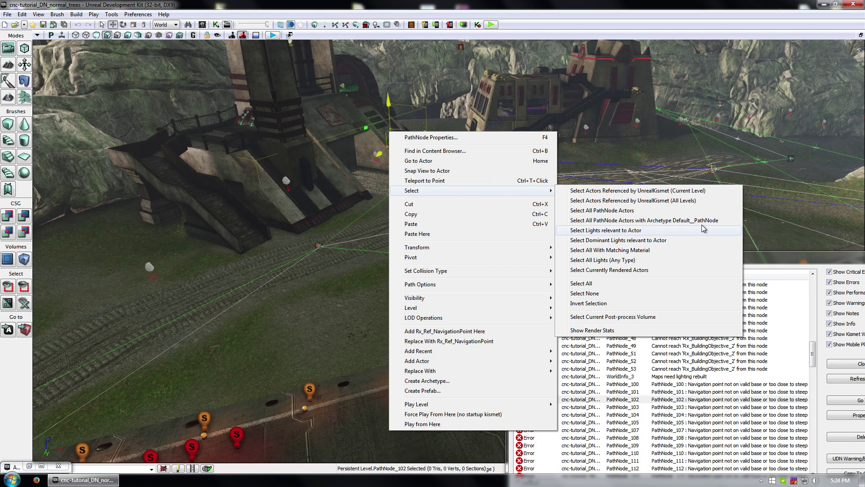
{"action": "left_click", "coordinate": [602, 210]}
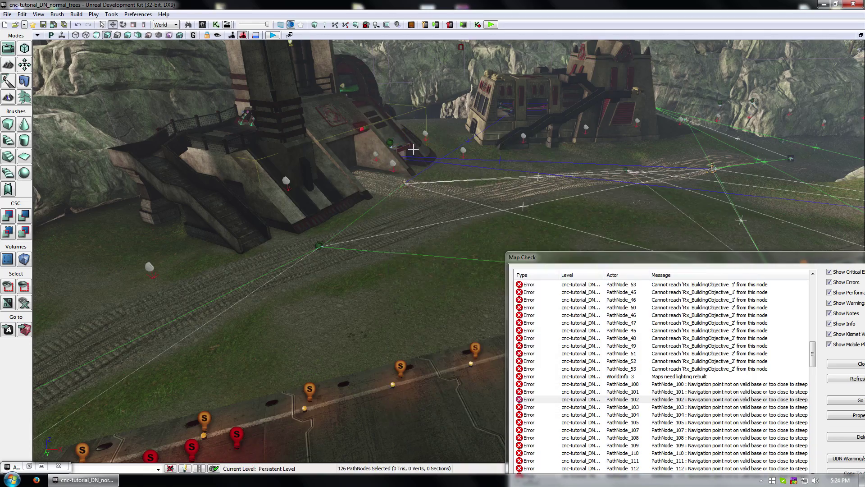
Raise all the selected path nodes above the ground along the vertical axis.
{"action": "left_click_drag", "start_coordinate": [636, 210], "coordinate": [505, 217]}
{"action": "right_click_drag", "start_coordinate": [505, 217], "coordinate": [539, 199]}
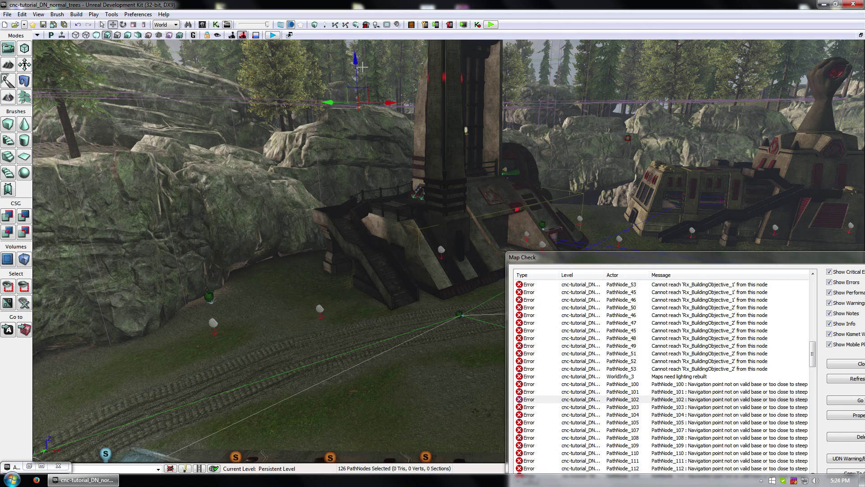
{"action": "left_click_drag", "start_coordinate": [357, 63], "coordinate": [357, 57]}
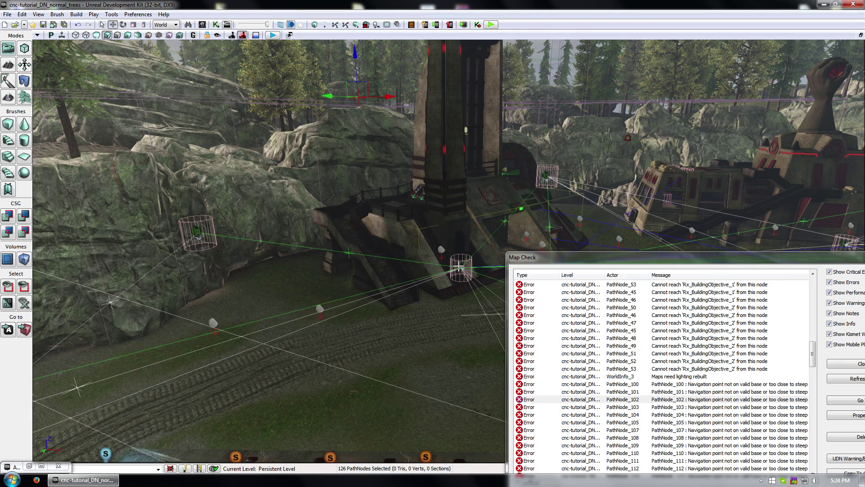
{"action": "mouse_move", "coordinate": [394, 221]}
{"action": "right_mouse_down"}
{"action": "mouse_move", "coordinate": [554, 227]}
{"action": "mouse_move", "coordinate": [394, 222]}
{"action": "right_mouse_up"}
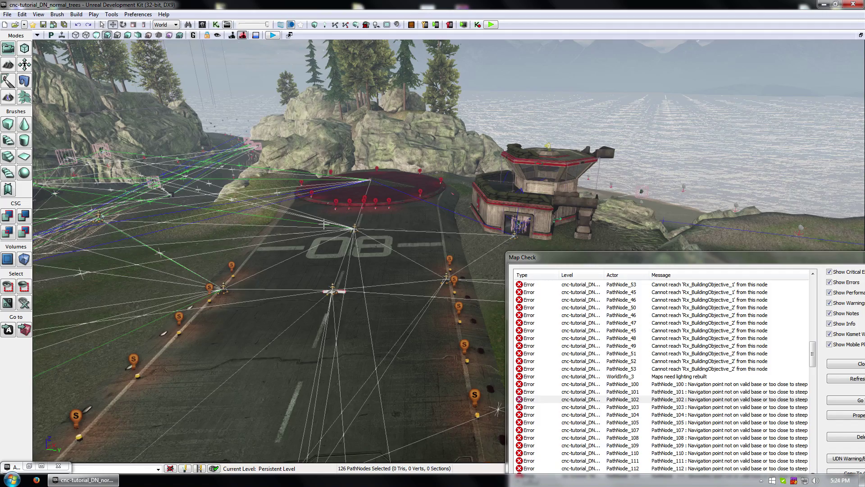
{"action": "right_click_drag", "start_coordinate": [324, 224], "coordinate": [324, 230]}
{"action": "right_click", "coordinate": [303, 212]}
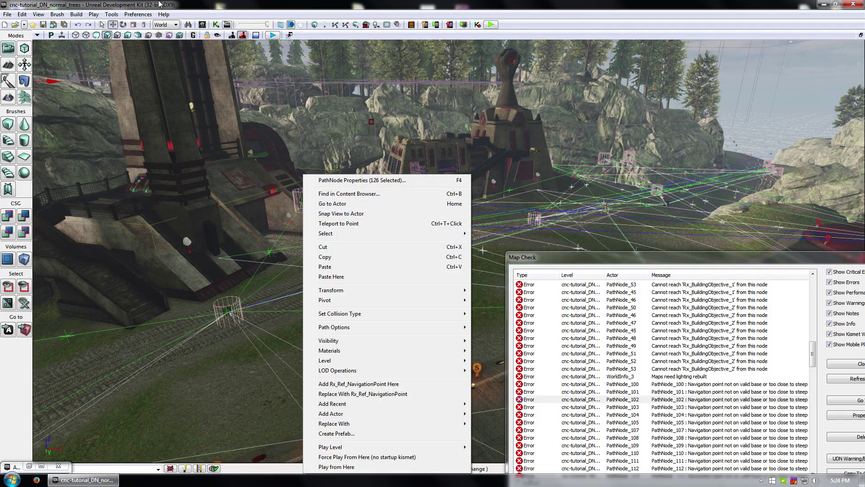
{"action": "left_click", "coordinate": [176, 143]}
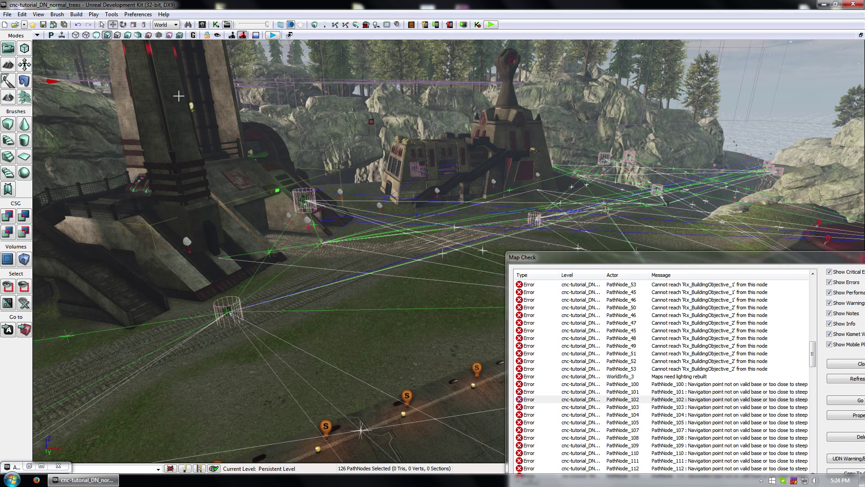
Remove the Nod buildings' and airstrip tower's grouped path nodes from the selection.
{"action": "left_click", "coordinate": [250, 166]}
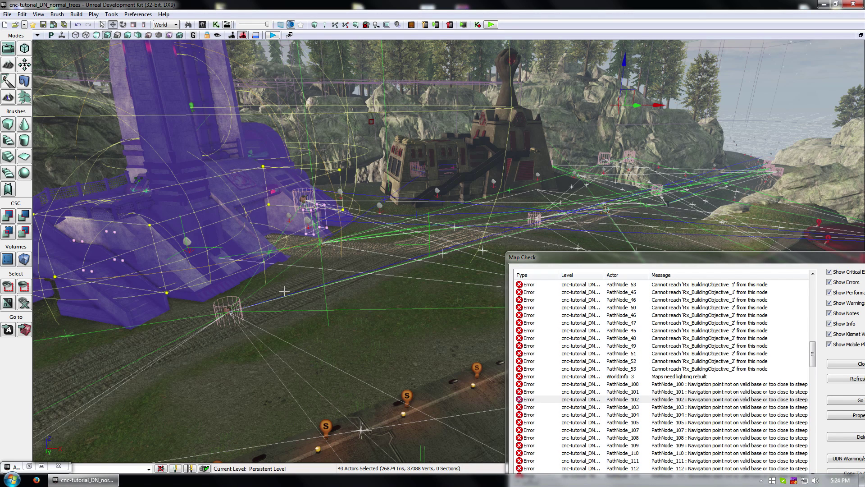
{"action": "left_click", "coordinate": [420, 126], "text": "ctrl"}
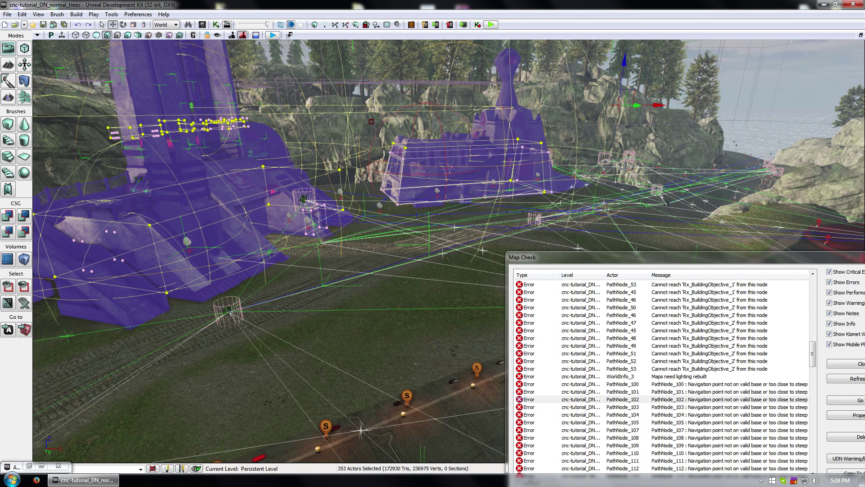
{"action": "left_click", "coordinate": [212, 191], "text": "ctrl"}
{"action": "left_click", "coordinate": [464, 160], "text": "ctrl"}
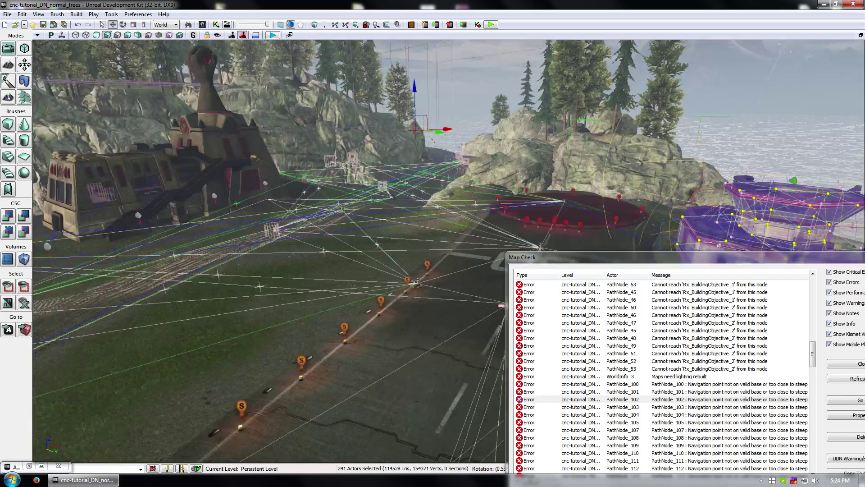
{"action": "right_click_drag", "start_coordinate": [464, 160], "coordinate": [582, 160]}
{"action": "left_click", "coordinate": [412, 223], "text": "ctrl"}
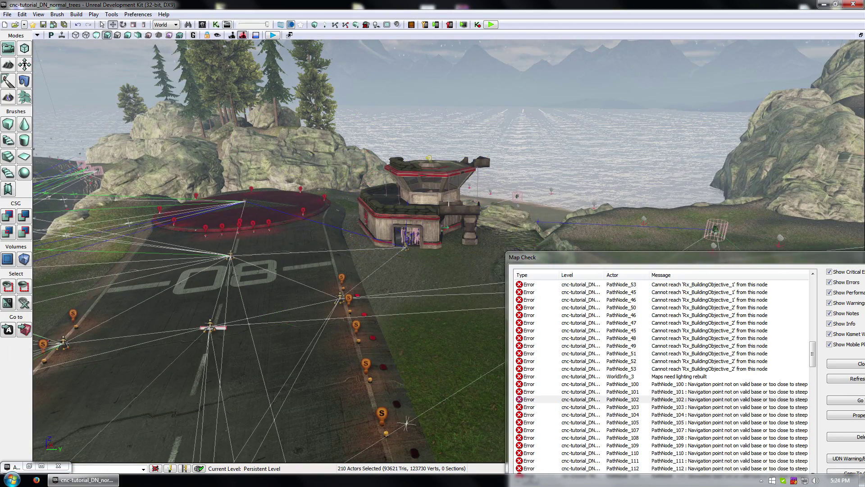
Remove the remaining building groups, including those in the other base, from the selection so only the standalone path nodes stay selected.
{"action": "left_click_drag", "start_coordinate": [451, 204], "coordinate": [435, 124]}
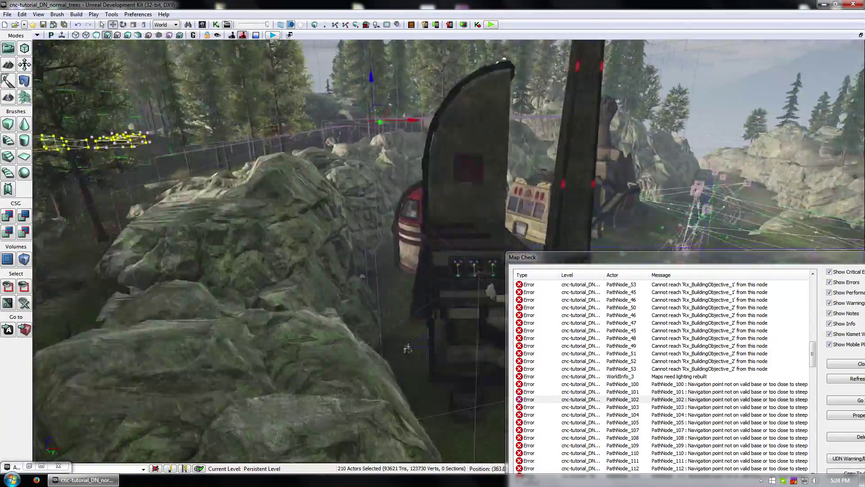
{"action": "right_click_drag", "start_coordinate": [435, 124], "coordinate": [311, 129]}
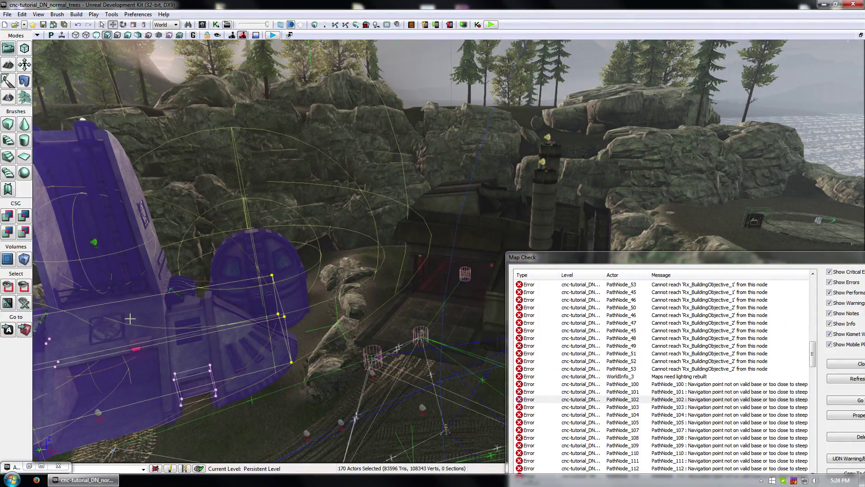
{"action": "left_click", "coordinate": [130, 319], "text": "ctrl"}
{"action": "right_click_drag", "start_coordinate": [130, 319], "coordinate": [373, 340]}
{"action": "left_click", "coordinate": [374, 340], "text": "ctrl"}
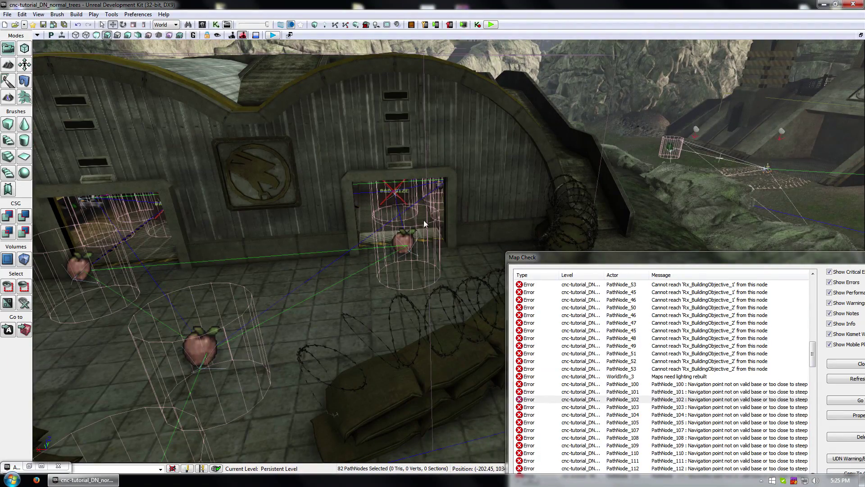
Snap the selected path nodes to the floor and raise them slightly above the terrain.
{"action": "key", "text": "Down"}
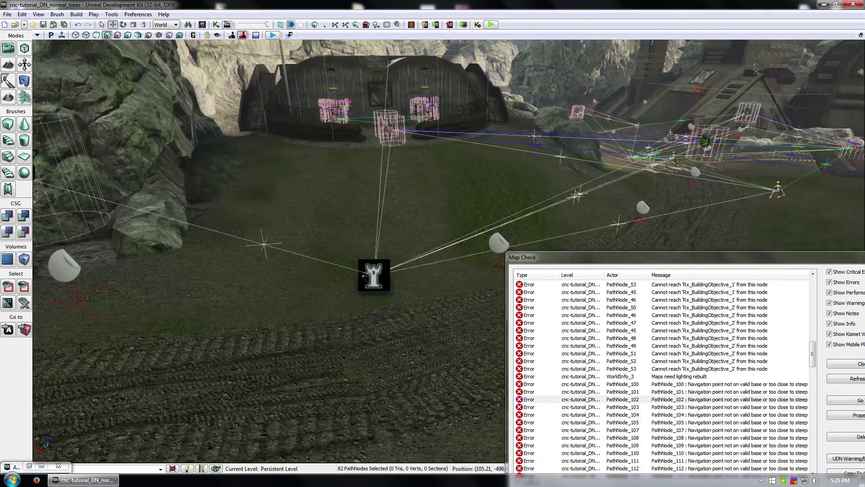
{"action": "left_click_drag", "start_coordinate": [397, 194], "coordinate": [397, 194]}
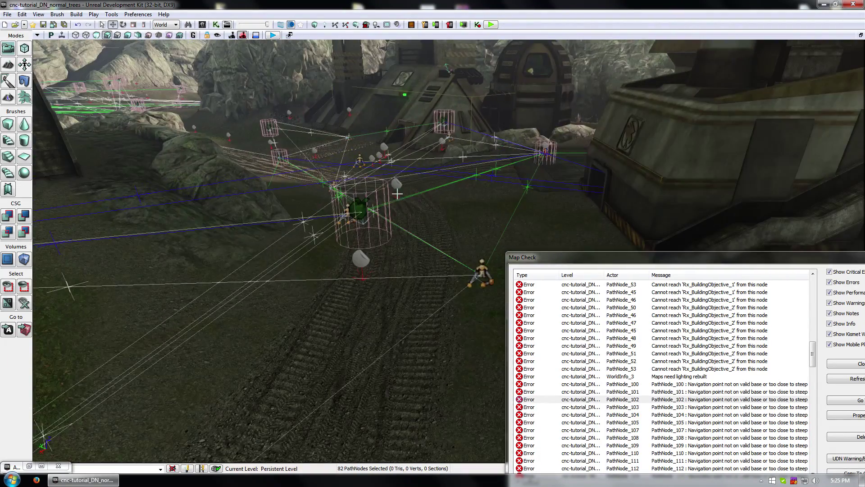
{"action": "right_click", "coordinate": [364, 206]}
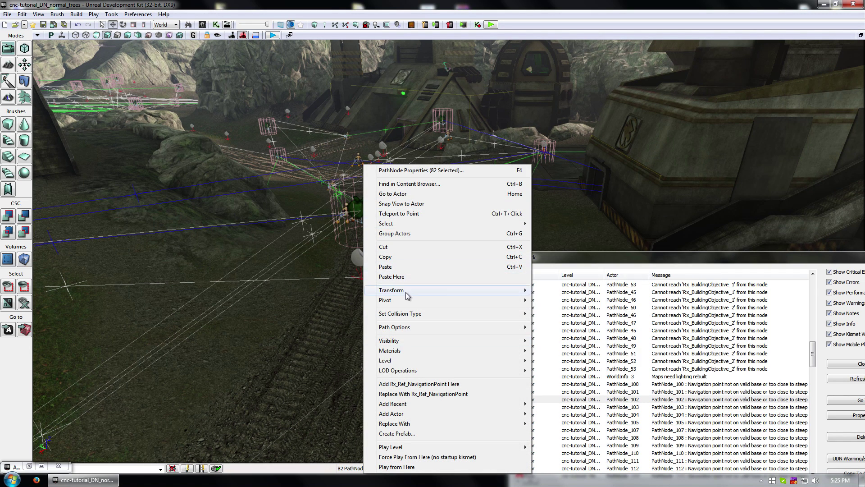
{"action": "mouse_move", "coordinate": [408, 290]}
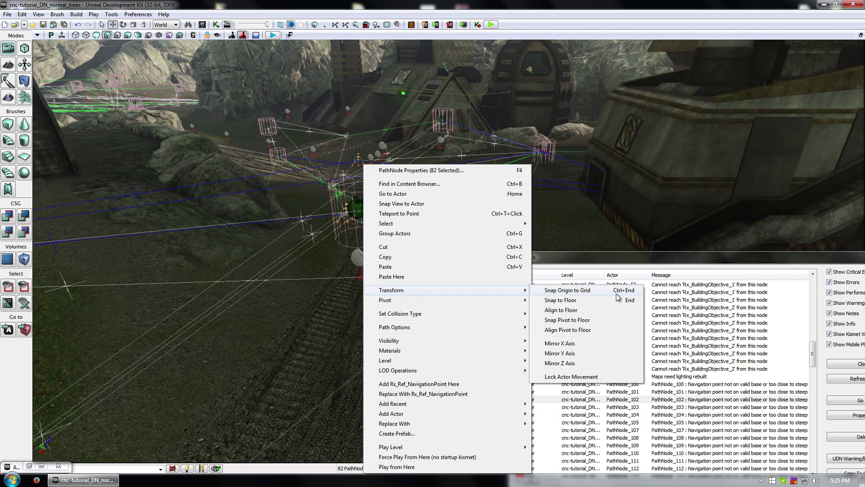
{"action": "left_click", "coordinate": [599, 319]}
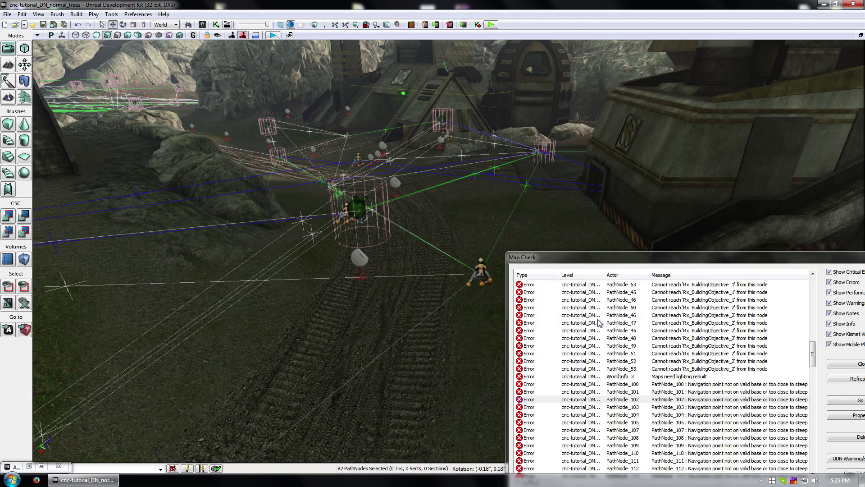
{"action": "left_click_drag", "start_coordinate": [333, 315], "coordinate": [358, 285]}
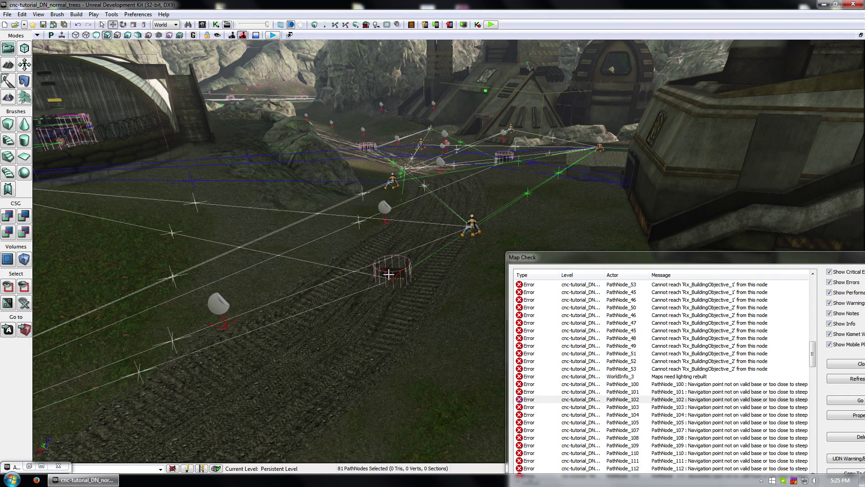
{"action": "left_click_drag", "start_coordinate": [394, 243], "coordinate": [461, 276]}
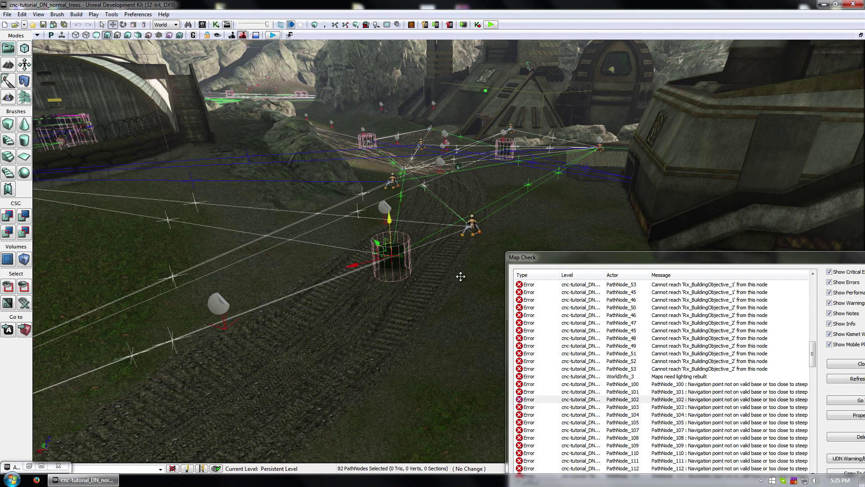
{"action": "left_click_drag", "start_coordinate": [389, 215], "coordinate": [389, 213]}
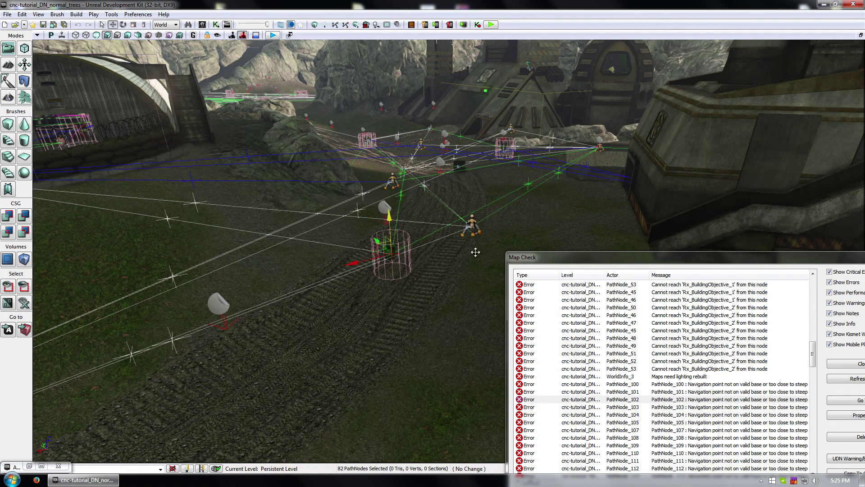
{"action": "left_click_drag", "start_coordinate": [446, 323], "coordinate": [413, 218]}
{"action": "left_click", "coordinate": [403, 269]}
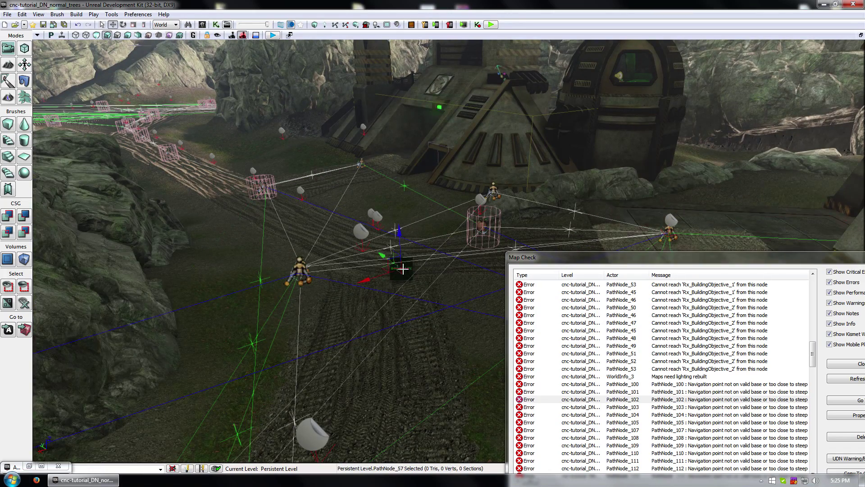
{"action": "double_click", "coordinate": [404, 270]}
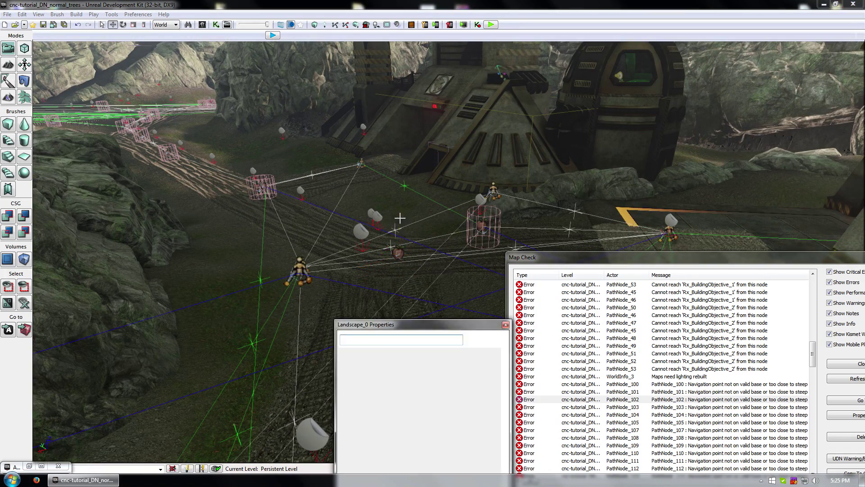
{"action": "left_click", "coordinate": [505, 324]}
Close the old map check results and rebuild the map's AI paths.
{"action": "left_click_drag", "start_coordinate": [701, 262], "coordinate": [414, 257]}
{"action": "left_click", "coordinate": [612, 250]}
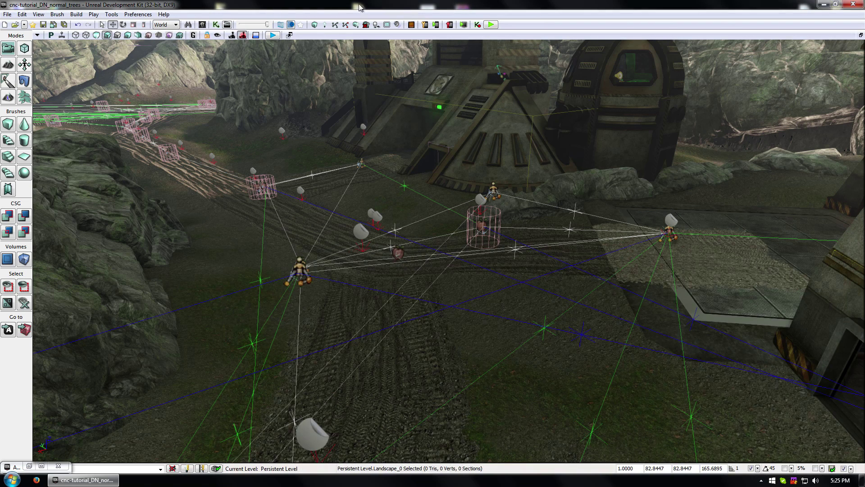
{"action": "left_click", "coordinate": [336, 25]}
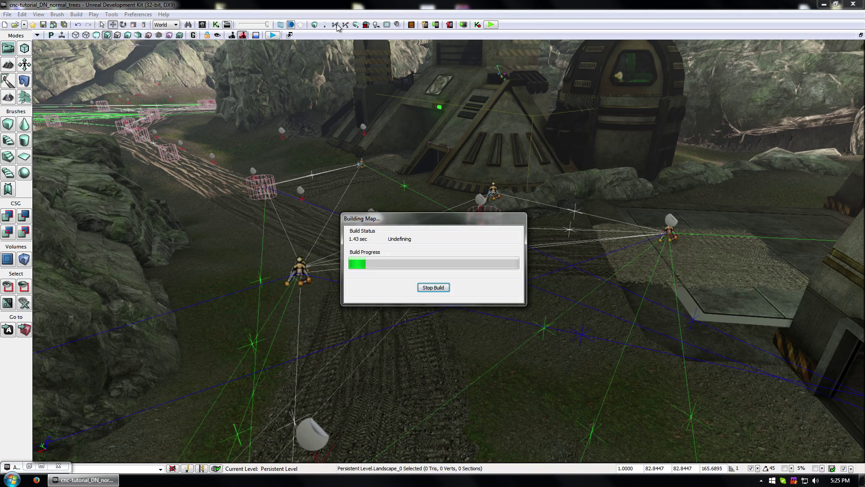
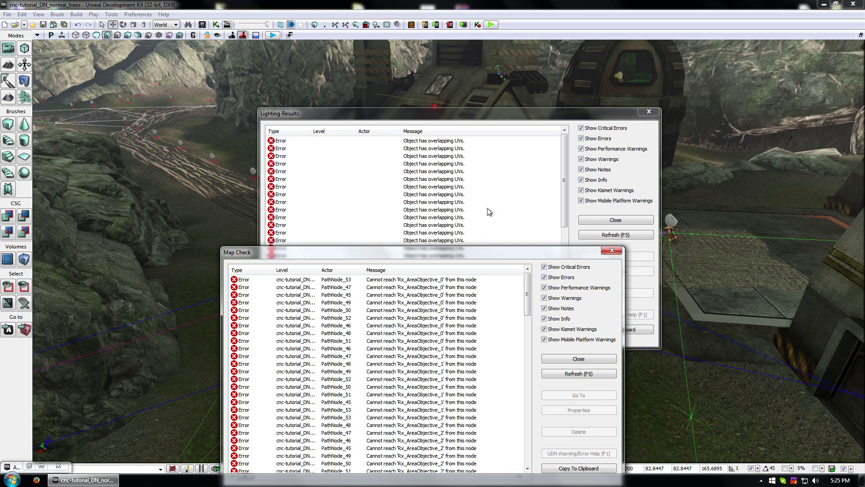
Go to the node behind a "Cannot reach Rx_BuildingObjective_2" error, and close the map check and lighting results.
{"action": "left_click", "coordinate": [427, 288]}
{"action": "left_click_drag", "start_coordinate": [523, 251], "coordinate": [528, 373]}
{"action": "double_click", "coordinate": [451, 344]}
{"action": "left_click", "coordinate": [612, 208]}
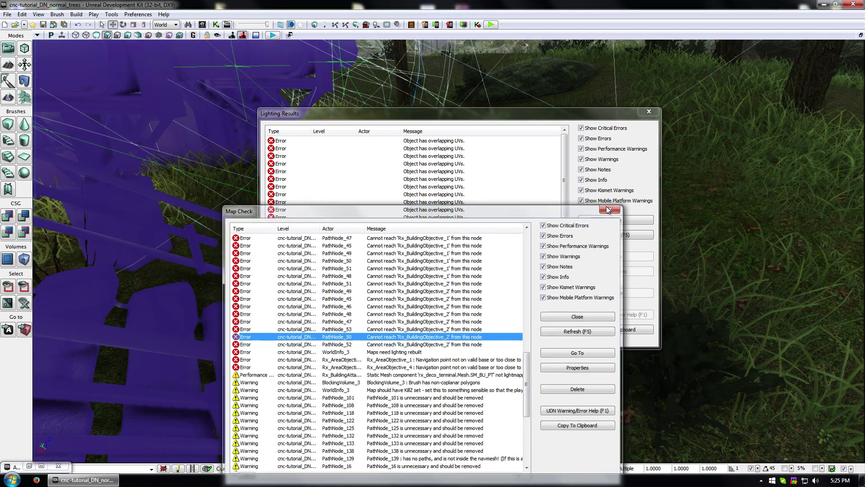
{"action": "left_click", "coordinate": [648, 117]}
Move a path node along the vehicle tracks between the cliffs to bridge the gap between widely spaced nodes.
{"action": "right_click_drag", "start_coordinate": [542, 361], "coordinate": [542, 361]}
{"action": "left_click", "coordinate": [720, 346]}
{"action": "right_click_drag", "start_coordinate": [720, 346], "coordinate": [721, 345]}
{"action": "right_click_drag", "start_coordinate": [483, 366], "coordinate": [484, 366]}
{"action": "right_click_drag", "start_coordinate": [477, 253], "coordinate": [489, 235]}
{"action": "left_click", "coordinate": [488, 234]}
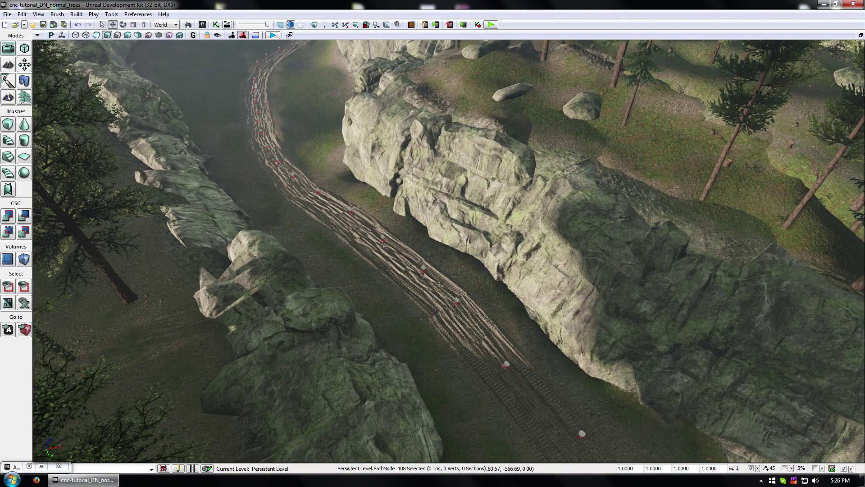
{"action": "right_click_drag", "start_coordinate": [468, 301], "coordinate": [468, 301]}
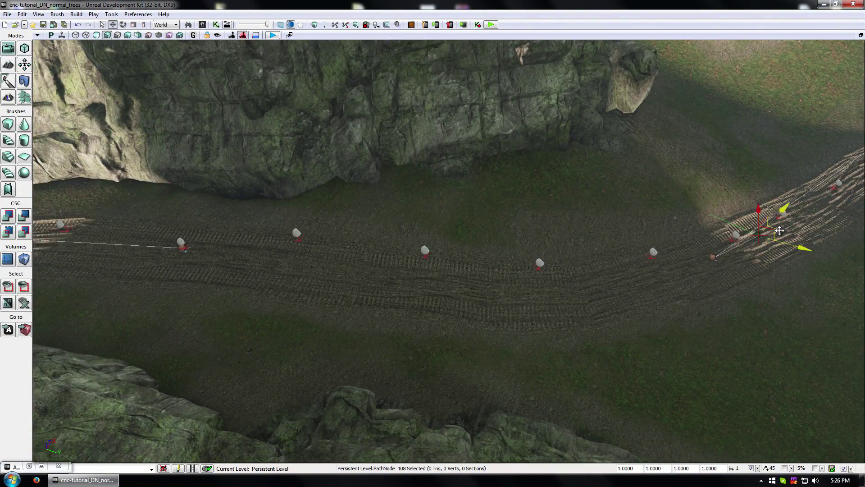
{"action": "left_click_drag", "start_coordinate": [476, 291], "coordinate": [404, 235]}
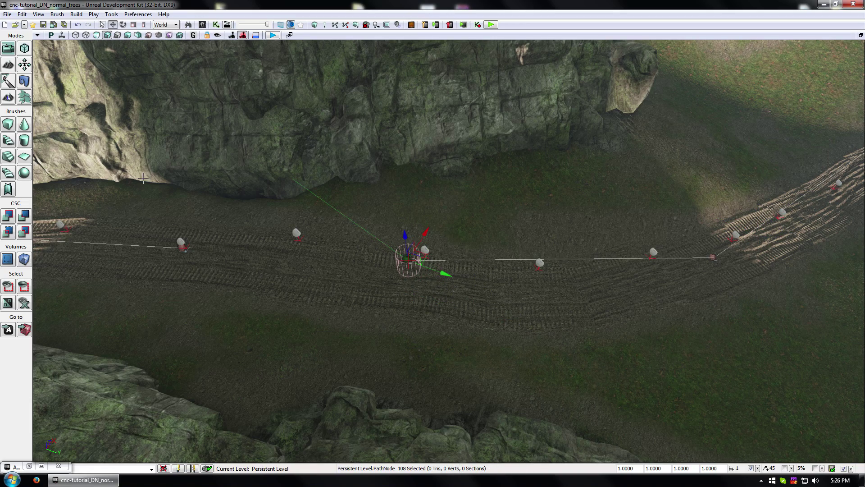
{"action": "right_click_drag", "start_coordinate": [143, 179], "coordinate": [144, 179]}
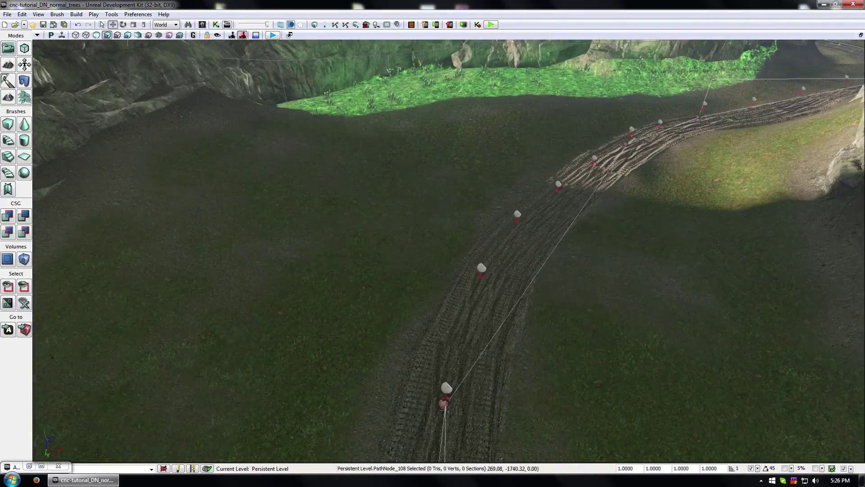
{"action": "right_click_drag", "start_coordinate": [401, 394], "coordinate": [400, 394]}
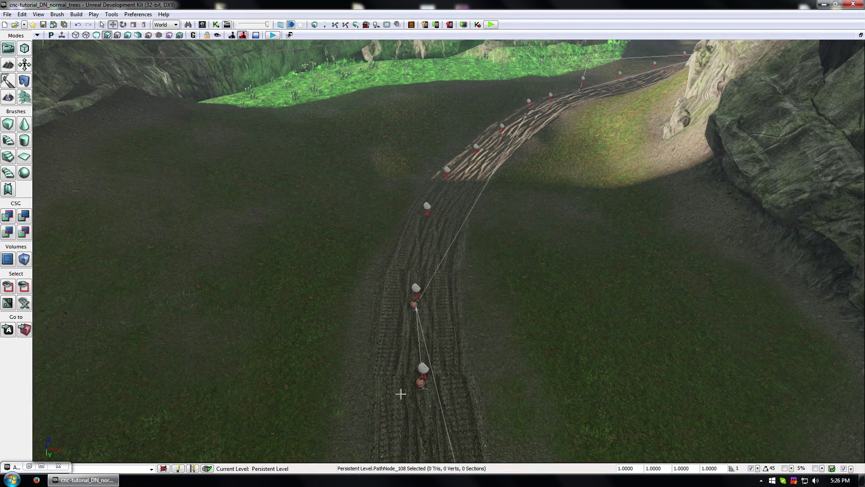
{"action": "left_click_drag", "start_coordinate": [436, 394], "coordinate": [479, 179]}
Delete three surplus path nodes that sit too close to their neighbours along the vehicle tracks.
{"action": "right_click_drag", "start_coordinate": [560, 253], "coordinate": [560, 253]}
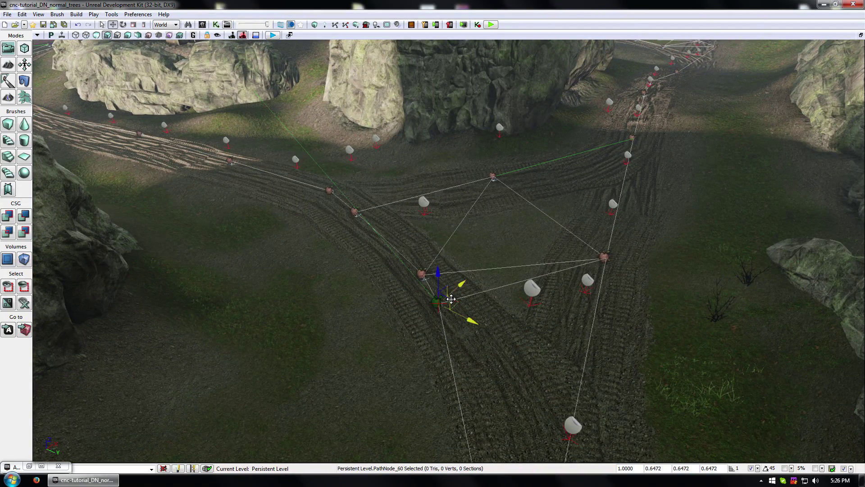
{"action": "key", "text": "Delete"}
{"action": "right_click_drag", "start_coordinate": [461, 313], "coordinate": [461, 313]}
{"action": "left_click", "coordinate": [431, 319]}
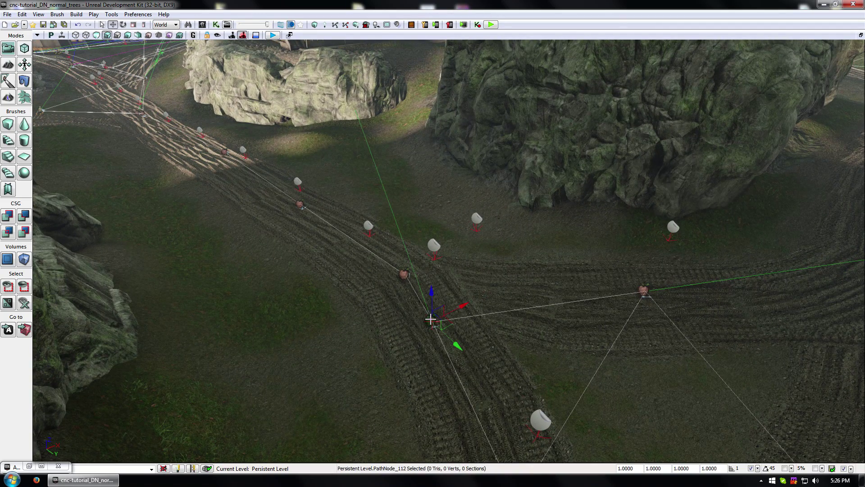
{"action": "key", "text": "Delete"}
{"action": "right_click_drag", "start_coordinate": [496, 328], "coordinate": [496, 328]}
{"action": "right_click_drag", "start_coordinate": [448, 257], "coordinate": [448, 256]}
{"action": "left_click", "coordinate": [450, 225]}
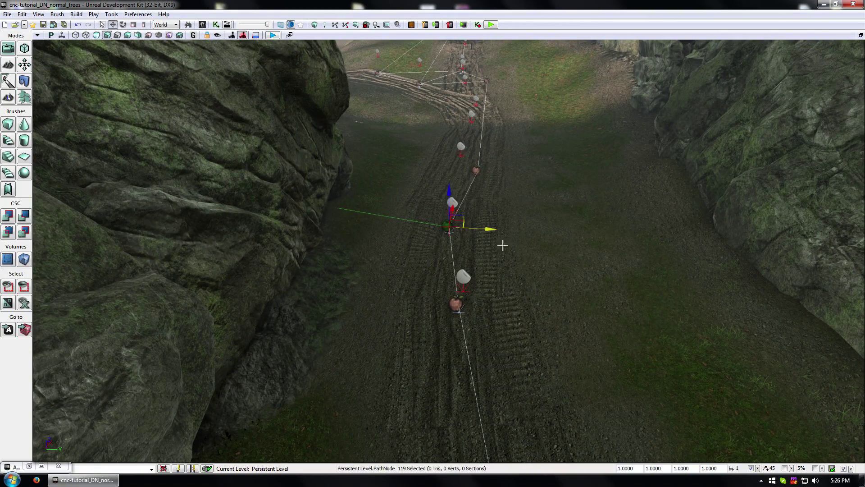
{"action": "key", "text": "Delete"}
{"action": "right_click_drag", "start_coordinate": [503, 244], "coordinate": [503, 245]}
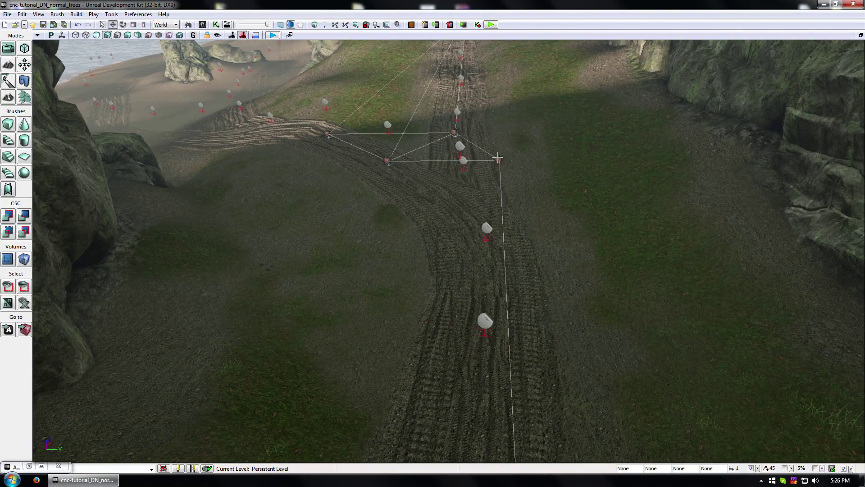
Reposition the path node at the edge of the track junction onto the vehicle tracks.
{"action": "left_click", "coordinate": [498, 157]}
{"action": "left_click_drag", "start_coordinate": [497, 157], "coordinate": [464, 221]}
{"action": "left_click_drag", "start_coordinate": [444, 288], "coordinate": [439, 343]}
{"action": "left_click", "coordinate": [453, 199]}
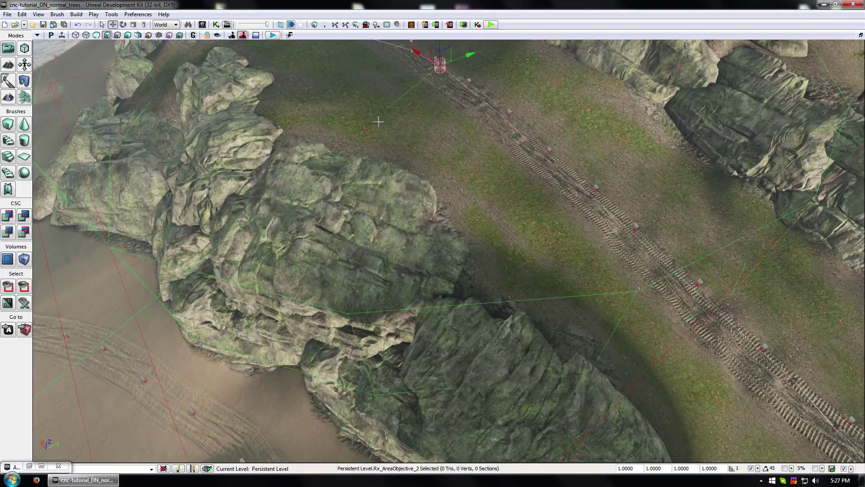
{"action": "right_click_drag", "start_coordinate": [415, 176], "coordinate": [455, 149]}
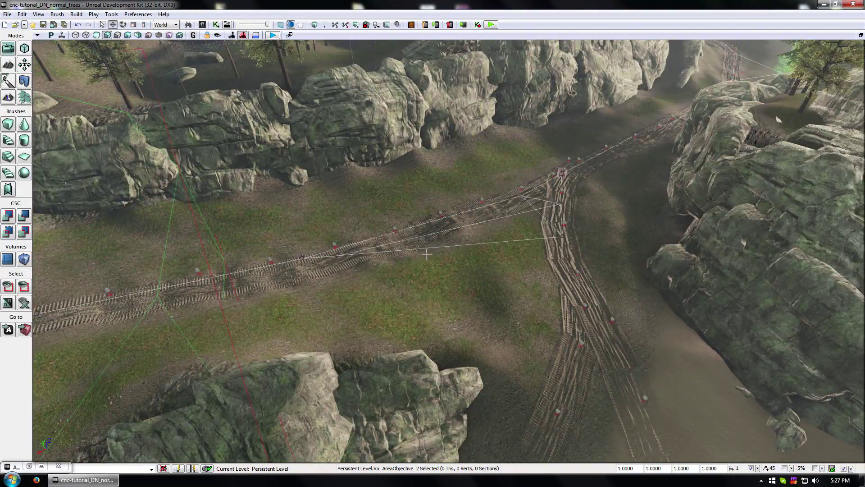
{"action": "right_click_drag", "start_coordinate": [432, 294], "coordinate": [430, 351]}
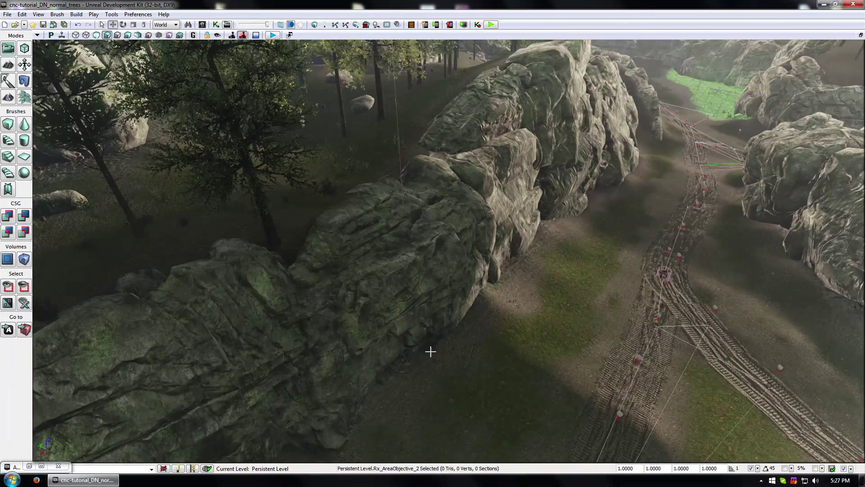
Place a path node from the track junction at the entrance of the narrow passage between the rocks.
{"action": "left_click", "coordinate": [663, 272]}
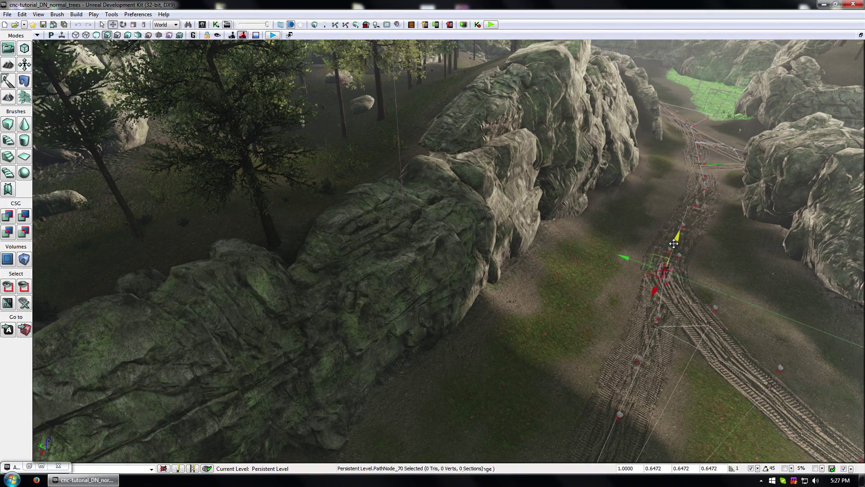
{"action": "left_click_drag", "start_coordinate": [650, 272], "coordinate": [621, 259]}
{"action": "mouse_move", "coordinate": [526, 245]}
{"action": "right_mouse_down"}
{"action": "mouse_move", "coordinate": [563, 252]}
{"action": "mouse_move", "coordinate": [525, 245]}
{"action": "right_mouse_up"}
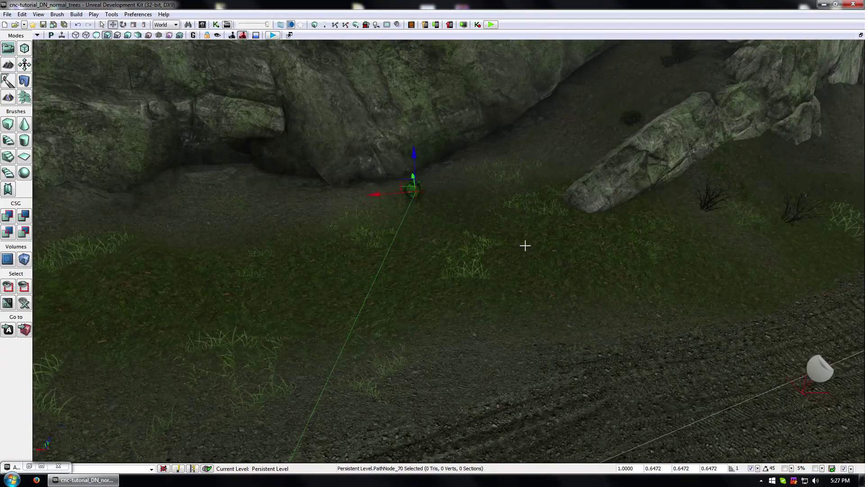
{"action": "left_click_drag", "start_coordinate": [409, 187], "coordinate": [541, 183]}
{"action": "right_click_drag", "start_coordinate": [540, 183], "coordinate": [455, 151]}
{"action": "mouse_move", "coordinate": [440, 210]}
{"action": "left_mouse_down"}
{"action": "mouse_move", "coordinate": [448, 164]}
{"action": "mouse_move", "coordinate": [426, 210]}
{"action": "left_mouse_up"}
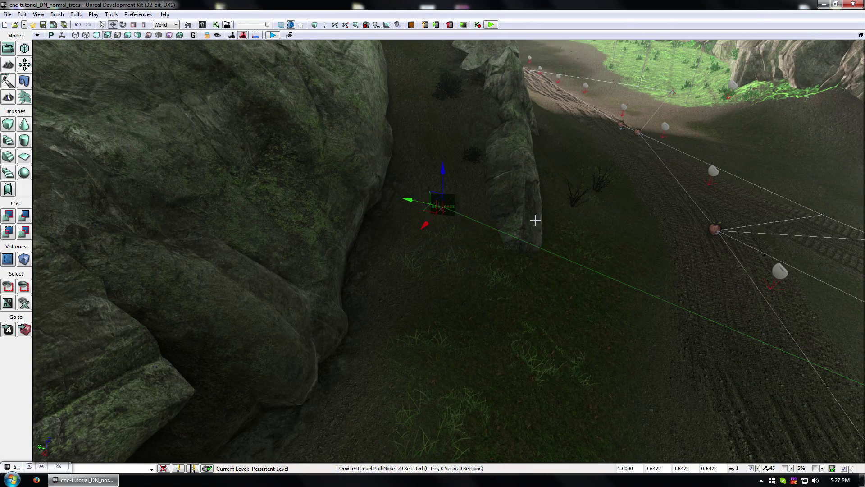
Enable Blocked For Vehicles in the properties of the path node at the passage entrance.
{"action": "key", "text": "F4"}
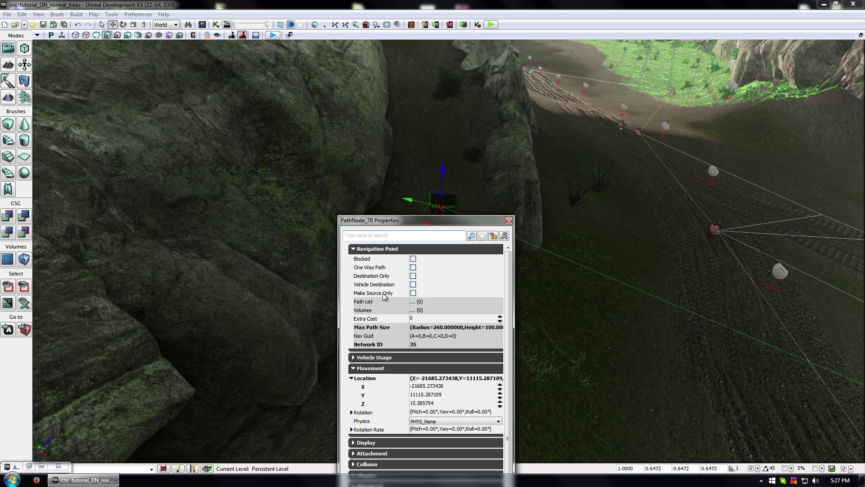
{"action": "left_click", "coordinate": [366, 370]}
{"action": "left_click", "coordinate": [366, 358]}
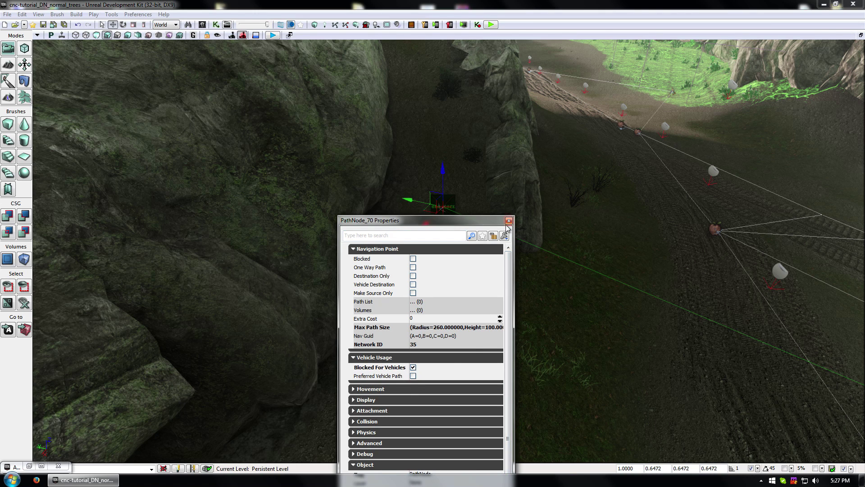
{"action": "left_click", "coordinate": [509, 221]}
Duplicate the vehicle-blocked path node further up the narrow passage between the rocks.
{"action": "right_click_drag", "start_coordinate": [506, 218], "coordinate": [504, 347]}
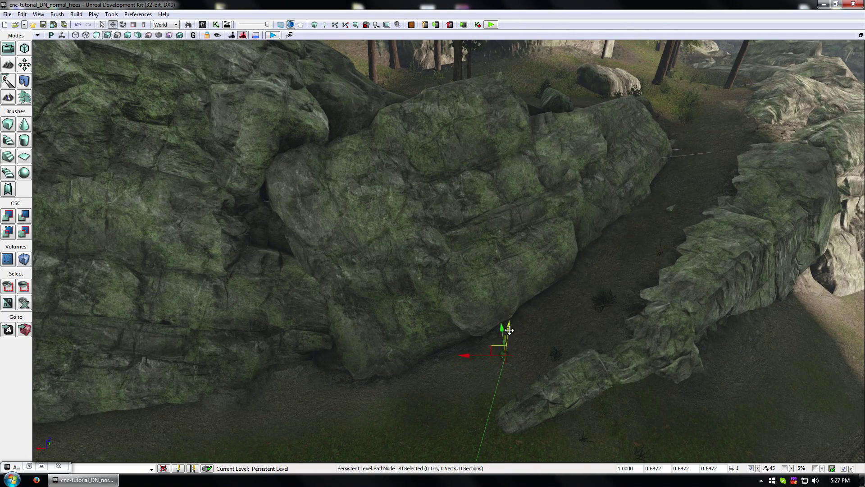
{"action": "left_click_drag", "start_coordinate": [509, 330], "coordinate": [503, 339]}
{"action": "right_click_drag", "start_coordinate": [525, 361], "coordinate": [504, 390]}
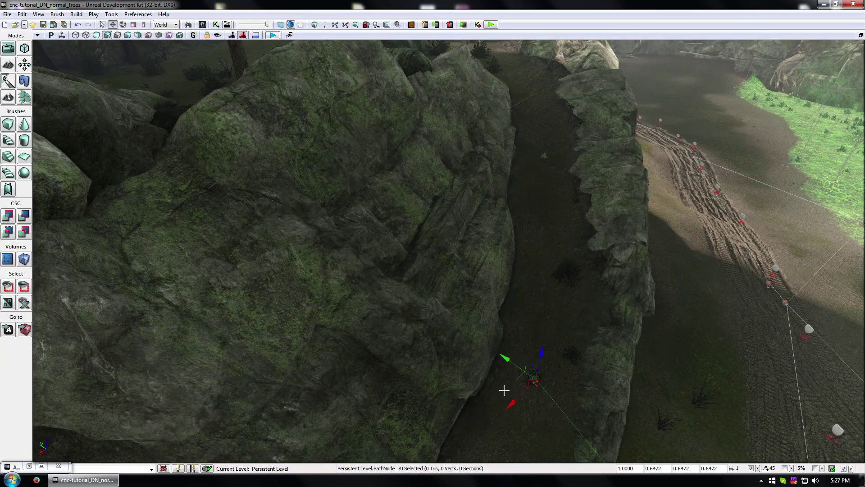
{"action": "left_click_drag", "start_coordinate": [560, 296], "coordinate": [529, 43]}
{"action": "left_click_drag", "start_coordinate": [506, 78], "coordinate": [515, 122]}
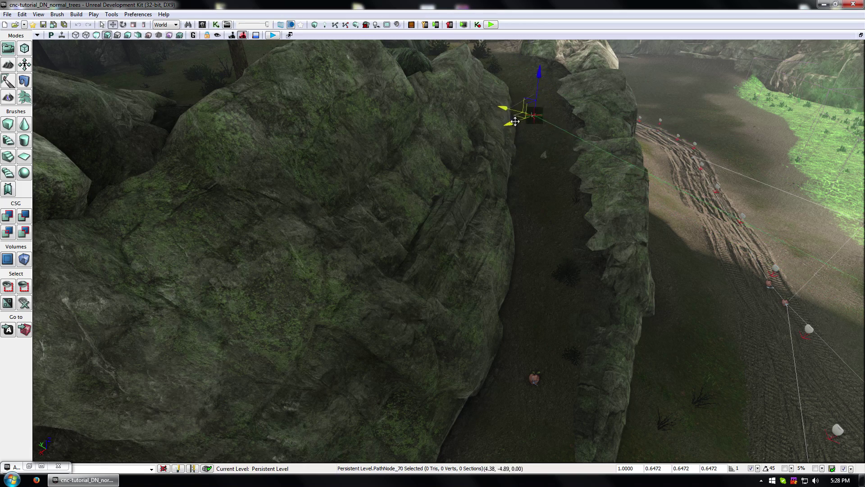
Place another copy of the vehicle-blocked path node where the passage opens into the forest, lowered close to the ground.
{"action": "right_click_drag", "start_coordinate": [540, 188], "coordinate": [486, 159]}
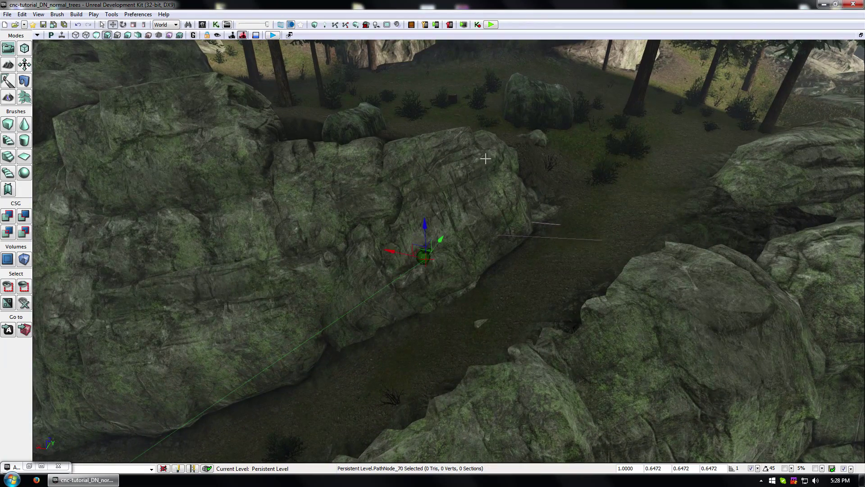
{"action": "left_click_drag", "start_coordinate": [426, 231], "coordinate": [643, 123]}
{"action": "left_click_drag", "start_coordinate": [630, 174], "coordinate": [638, 226]}
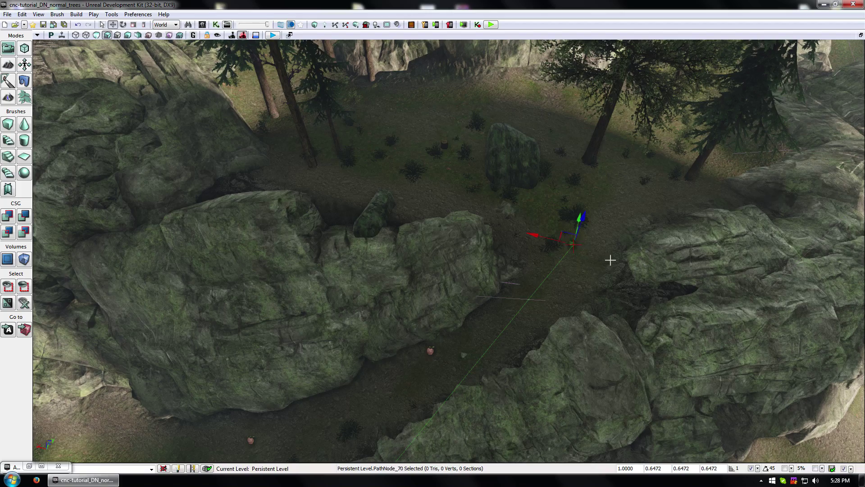
{"action": "mouse_move", "coordinate": [610, 260]}
{"action": "left_mouse_down"}
{"action": "mouse_move", "coordinate": [611, 284]}
{"action": "mouse_move", "coordinate": [631, 275]}
{"action": "mouse_move", "coordinate": [610, 257]}
{"action": "left_mouse_up"}
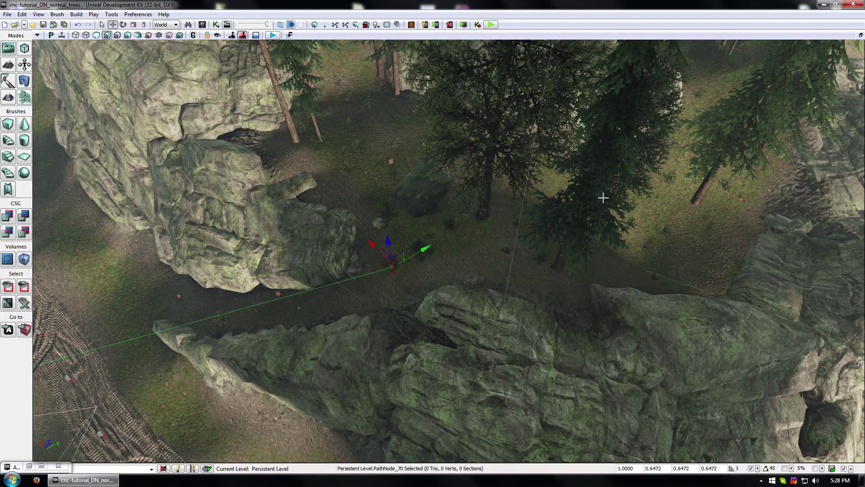
Add copies of the vehicle-blocked path node across the forest clearing among the trees, keeping them near the ground.
{"action": "right_click_drag", "start_coordinate": [584, 238], "coordinate": [341, 238]}
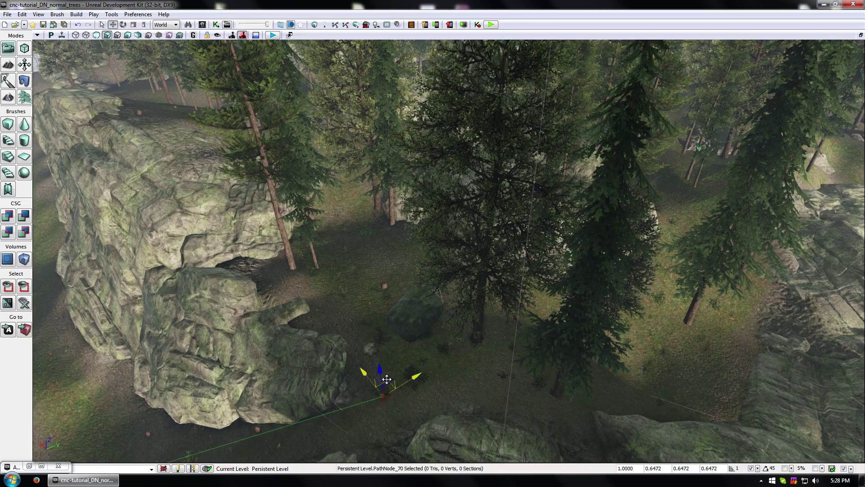
{"action": "left_click_drag", "start_coordinate": [443, 376], "coordinate": [588, 313]}
{"action": "right_click_drag", "start_coordinate": [587, 313], "coordinate": [464, 270]}
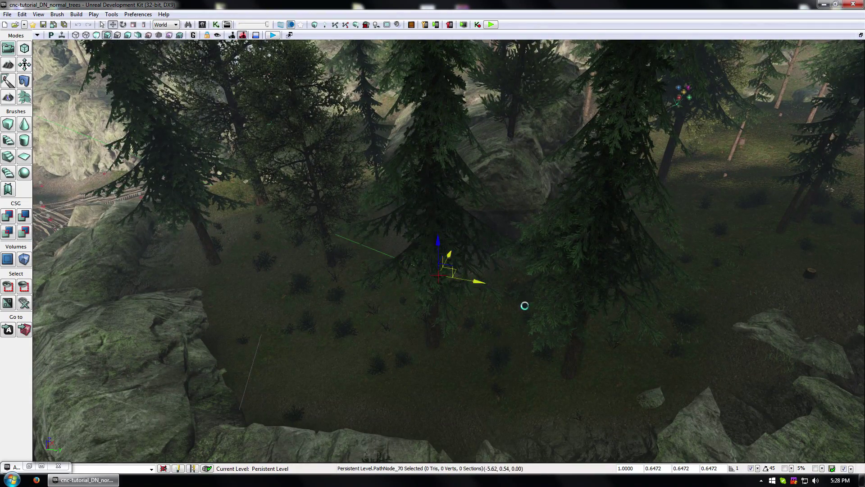
{"action": "left_click_drag", "start_coordinate": [525, 305], "coordinate": [717, 206]}
{"action": "right_click_drag", "start_coordinate": [672, 248], "coordinate": [635, 247]}
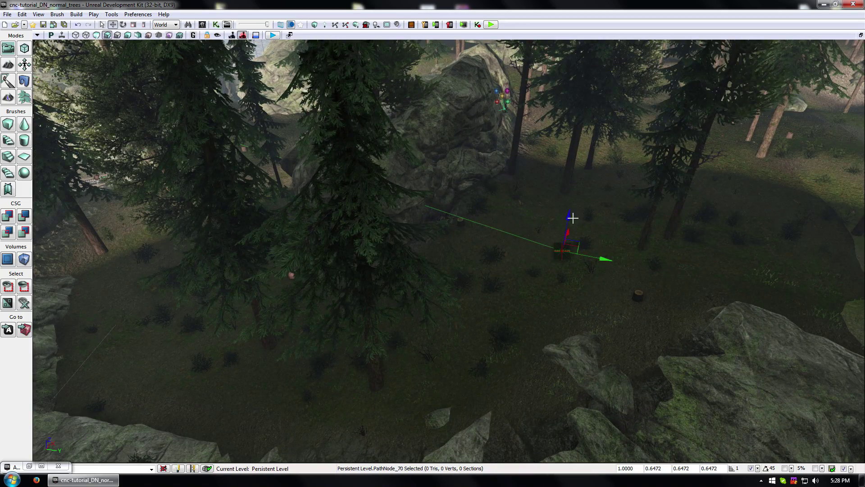
{"action": "left_click_drag", "start_coordinate": [572, 218], "coordinate": [561, 240]}
Place one more copy of the vehicle-blocked path node at the far edge of the shaded forest clearing.
{"action": "right_click_drag", "start_coordinate": [586, 238], "coordinate": [491, 293]}
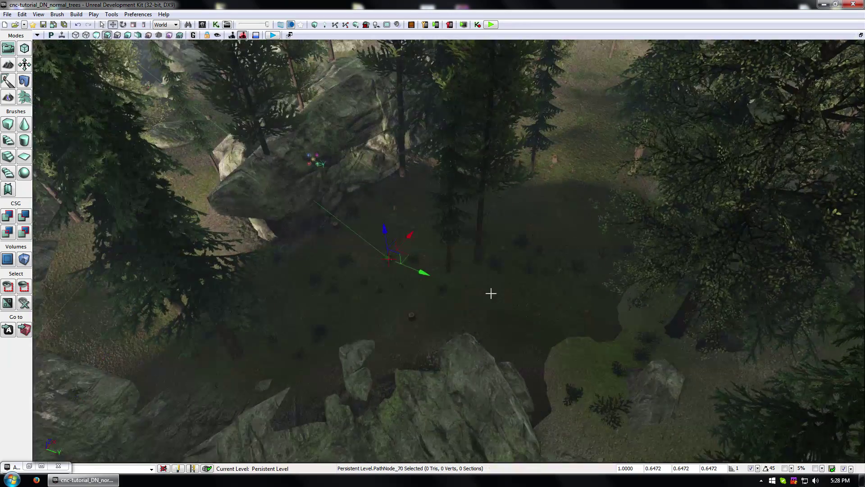
{"action": "left_click_drag", "start_coordinate": [411, 261], "coordinate": [604, 185]}
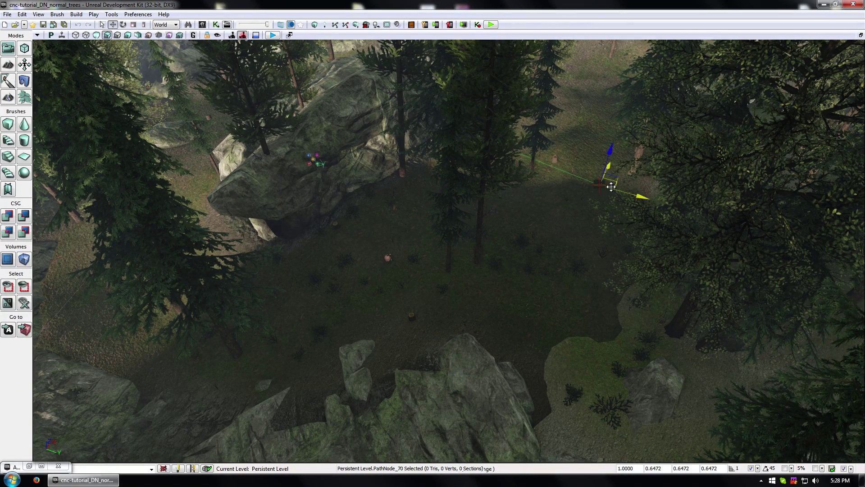
{"action": "left_click", "coordinate": [610, 144]}
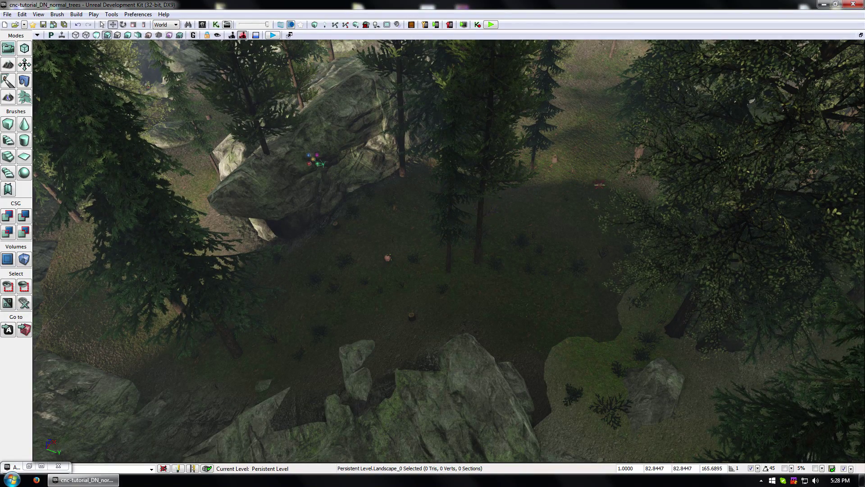
Select the vehicle-blocked path node beyond the shaded clearing and place copies further along the open forest ground.
{"action": "left_click", "coordinate": [600, 182]}
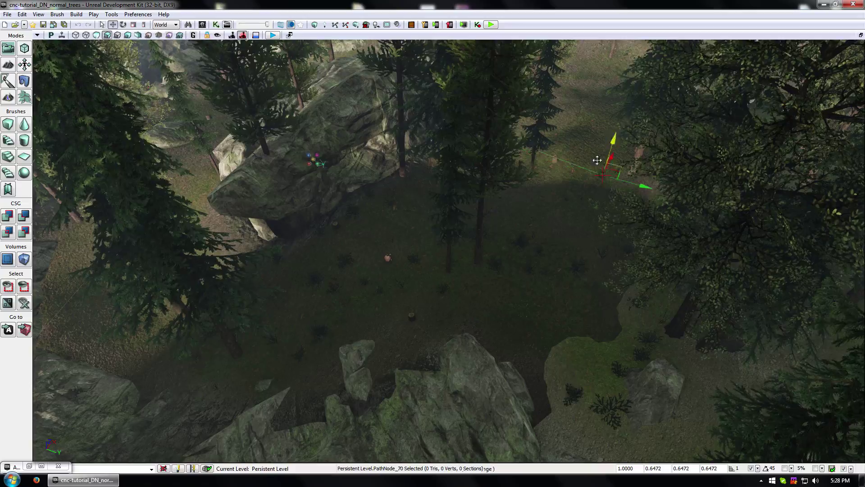
{"action": "right_click_drag", "start_coordinate": [597, 161], "coordinate": [443, 130]}
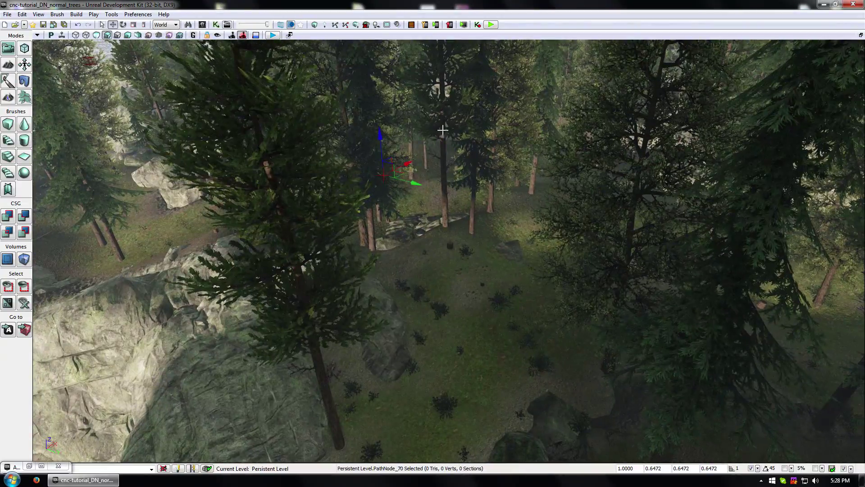
{"action": "left_click_drag", "start_coordinate": [399, 170], "coordinate": [460, 271]}
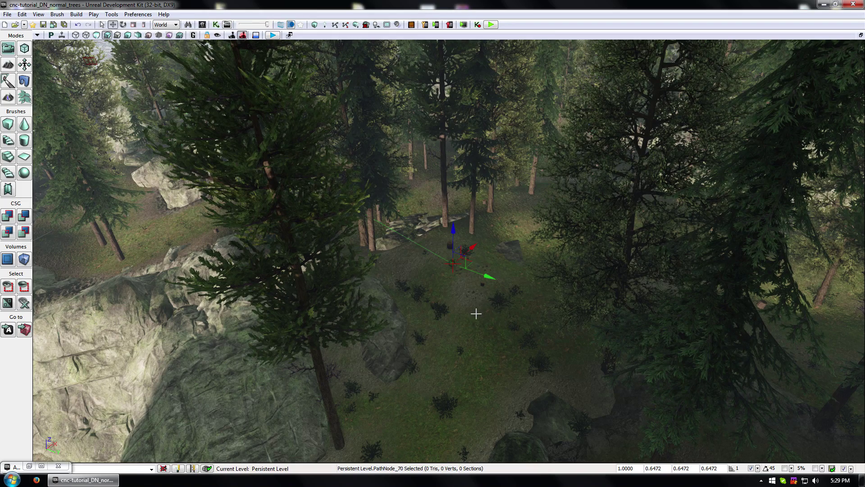
{"action": "left_click_drag", "start_coordinate": [469, 319], "coordinate": [440, 268]}
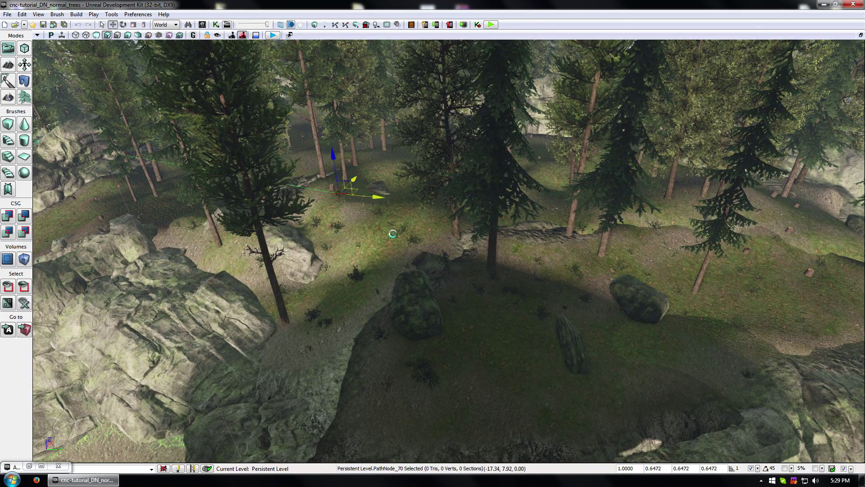
{"action": "left_click_drag", "start_coordinate": [393, 234], "coordinate": [852, 212]}
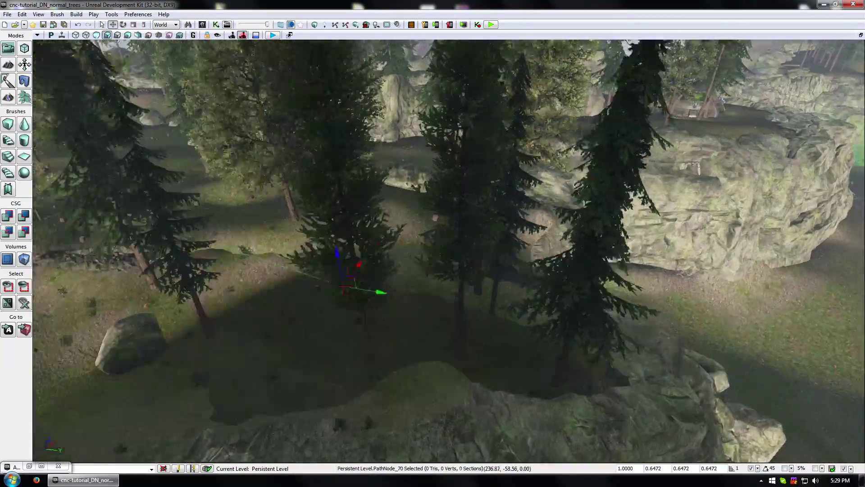
Continue the path nodes through the shaded stand of trees towards the ground beside the large boulder.
{"action": "right_click_drag", "start_coordinate": [496, 225], "coordinate": [334, 265]}
{"action": "left_click_drag", "start_coordinate": [344, 282], "coordinate": [372, 256]}
{"action": "right_click_drag", "start_coordinate": [392, 257], "coordinate": [333, 294]}
{"action": "left_click_drag", "start_coordinate": [259, 287], "coordinate": [555, 163]}
{"action": "key", "text": "w"}
{"action": "right_click_drag", "start_coordinate": [518, 212], "coordinate": [507, 232]}
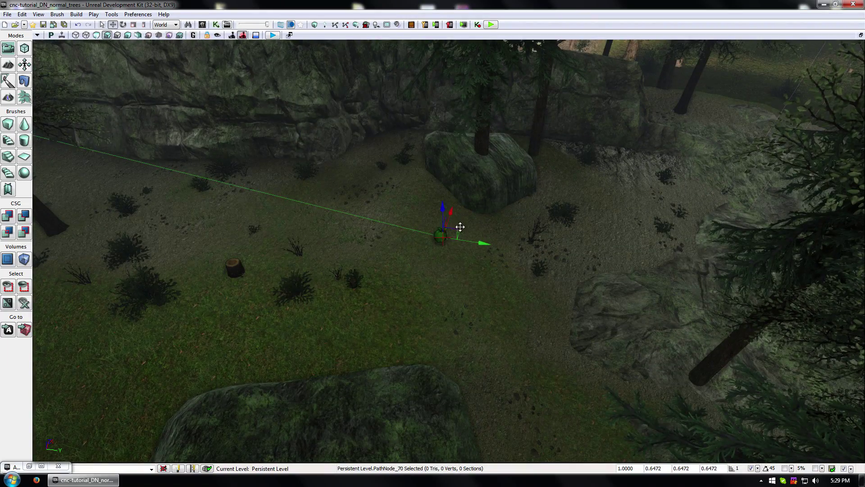
Extend the path nodes past the boulder and around the rocks to the grassy area leading to the round building.
{"action": "left_click_drag", "start_coordinate": [504, 224], "coordinate": [779, 163]}
{"action": "key", "text": "d"}
{"action": "right_click_drag", "start_coordinate": [775, 164], "coordinate": [474, 161]}
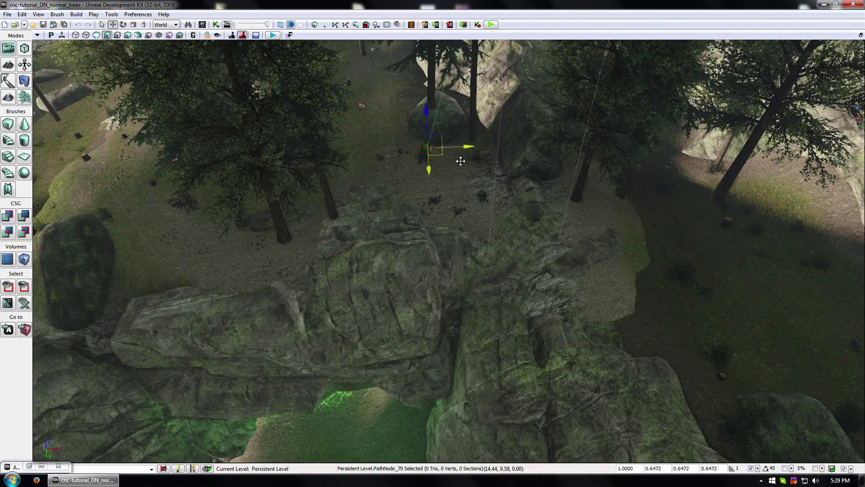
{"action": "left_click_drag", "start_coordinate": [460, 161], "coordinate": [499, 197]}
{"action": "left_click_drag", "start_coordinate": [610, 259], "coordinate": [781, 322]}
{"action": "right_click_drag", "start_coordinate": [781, 322], "coordinate": [591, 348]}
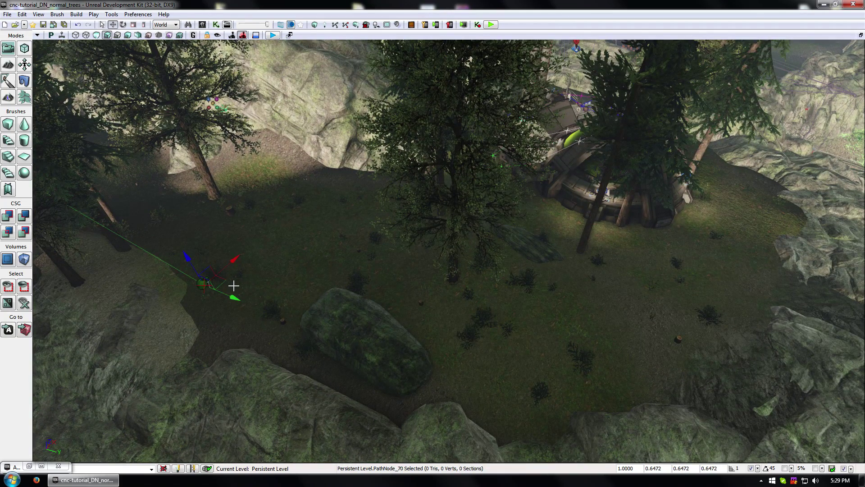
Duplicate the path node across the grassy area and around the near side of the round building.
{"action": "left_click_drag", "start_coordinate": [225, 285], "coordinate": [595, 328], "text": "alt"}
{"action": "right_click_drag", "start_coordinate": [595, 328], "coordinate": [429, 290]}
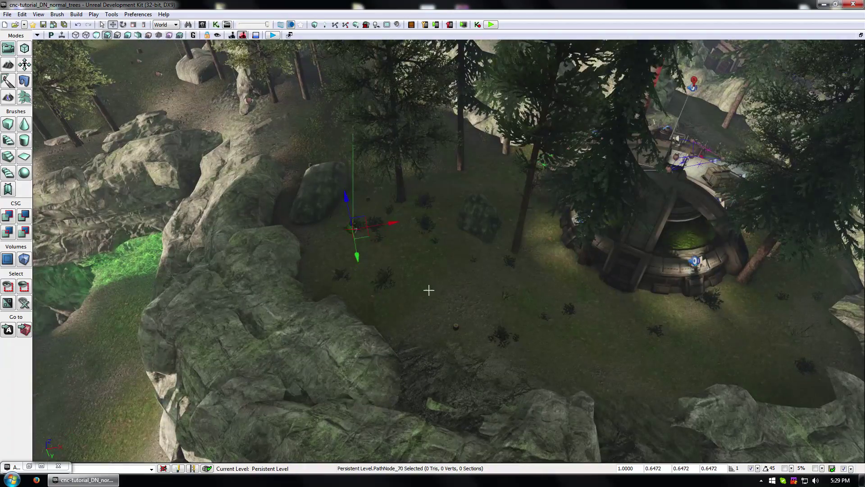
{"action": "left_click_drag", "start_coordinate": [365, 237], "coordinate": [658, 354], "text": "alt"}
{"action": "right_click_drag", "start_coordinate": [600, 363], "coordinate": [730, 360]}
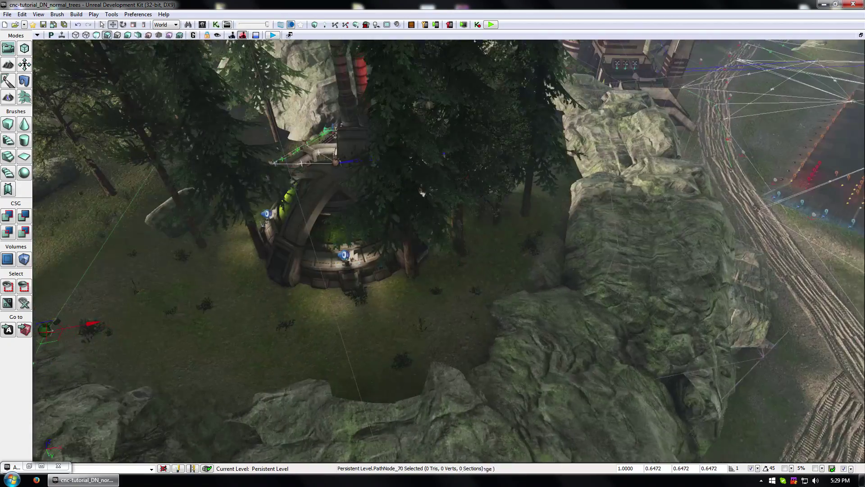
{"action": "left_click_drag", "start_coordinate": [63, 334], "coordinate": [423, 331], "text": "alt"}
Place further path node copies between the round building and the curved cliff, continuing around to its stairs.
{"action": "right_click_drag", "start_coordinate": [423, 331], "coordinate": [337, 367]}
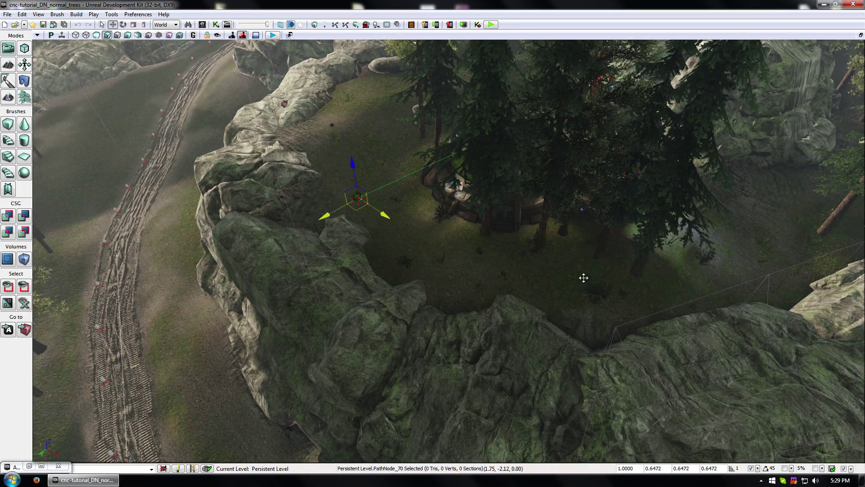
{"action": "left_click_drag", "start_coordinate": [584, 278], "coordinate": [586, 296], "text": "alt"}
{"action": "right_click_drag", "start_coordinate": [586, 296], "coordinate": [667, 296]}
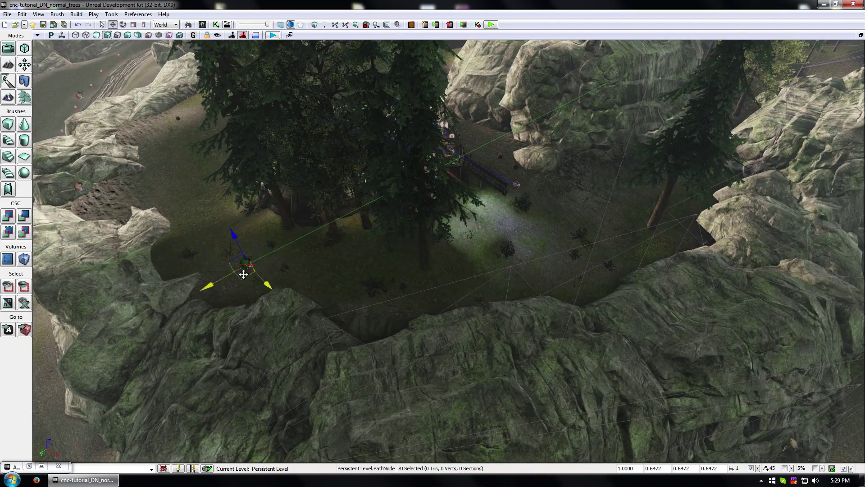
{"action": "left_click_drag", "start_coordinate": [243, 274], "coordinate": [579, 226], "text": "alt"}
{"action": "right_click_drag", "start_coordinate": [385, 285], "coordinate": [364, 193]}
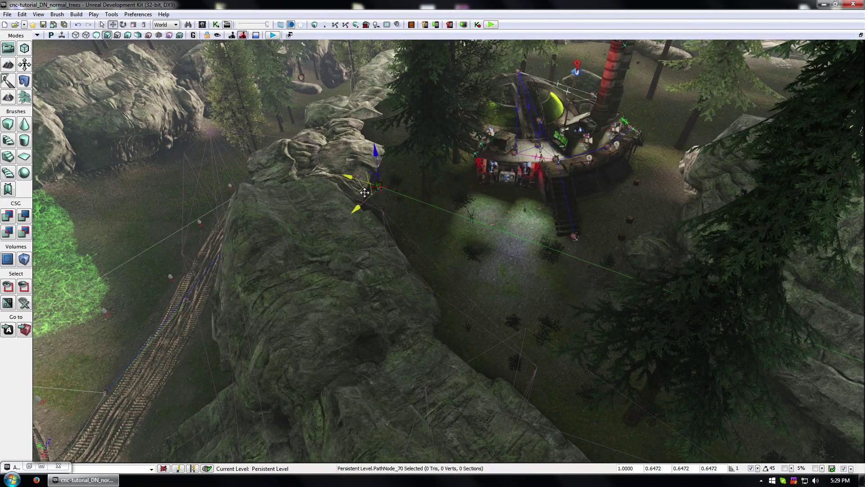
{"action": "left_click_drag", "start_coordinate": [364, 192], "coordinate": [464, 194], "text": "alt"}
{"action": "right_click_drag", "start_coordinate": [463, 193], "coordinate": [358, 180]}
{"action": "left_click_drag", "start_coordinate": [410, 244], "coordinate": [521, 226]}
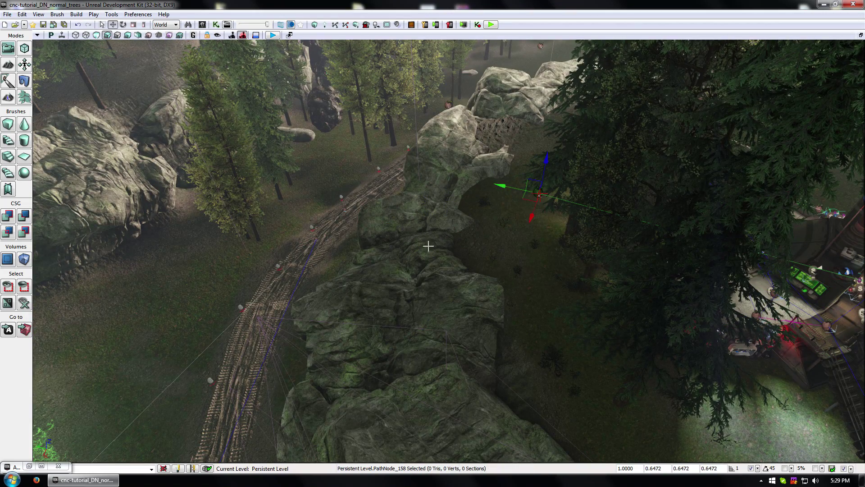
Switch to the top view, select the path node by the round building's stairs and copy it into the cliff passage entrance.
{"action": "left_click", "coordinate": [63, 36]}
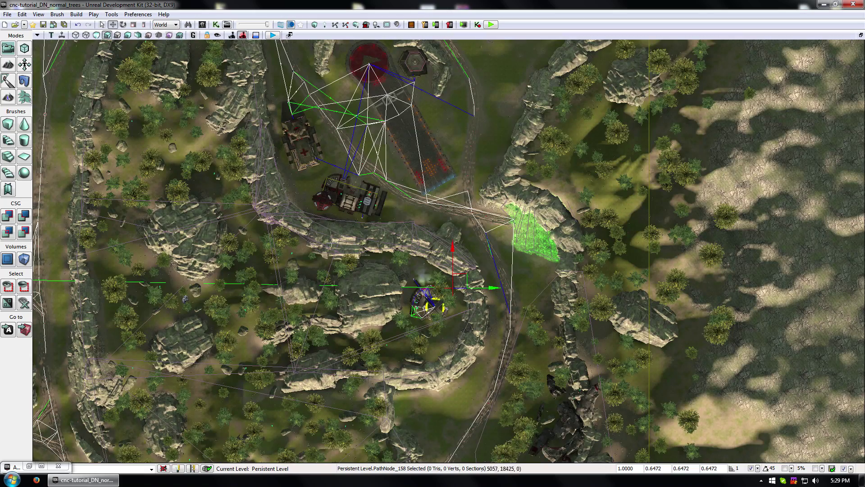
{"action": "right_click_drag", "start_coordinate": [387, 265], "coordinate": [380, 208]}
{"action": "scroll", "coordinate": [444, 192], "scroll_direction": "up", "scroll_amount": 3}
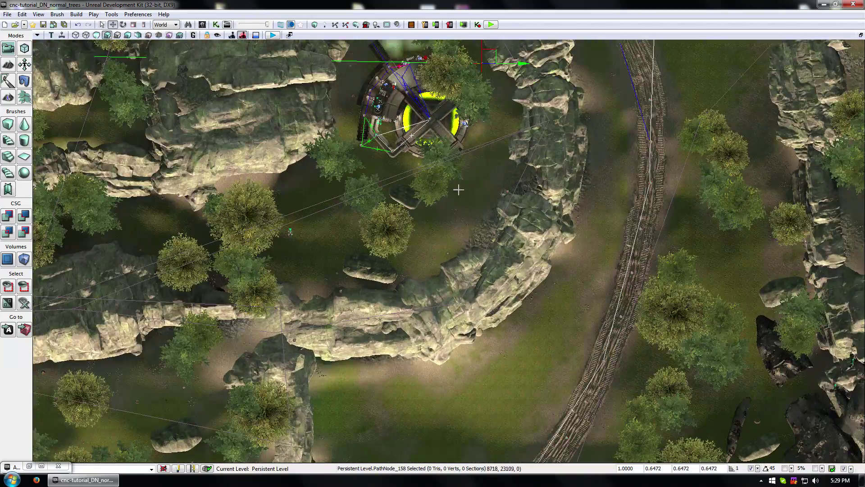
{"action": "scroll", "coordinate": [459, 190], "scroll_direction": "up", "scroll_amount": 2}
{"action": "right_click_drag", "start_coordinate": [471, 180], "coordinate": [508, 305]}
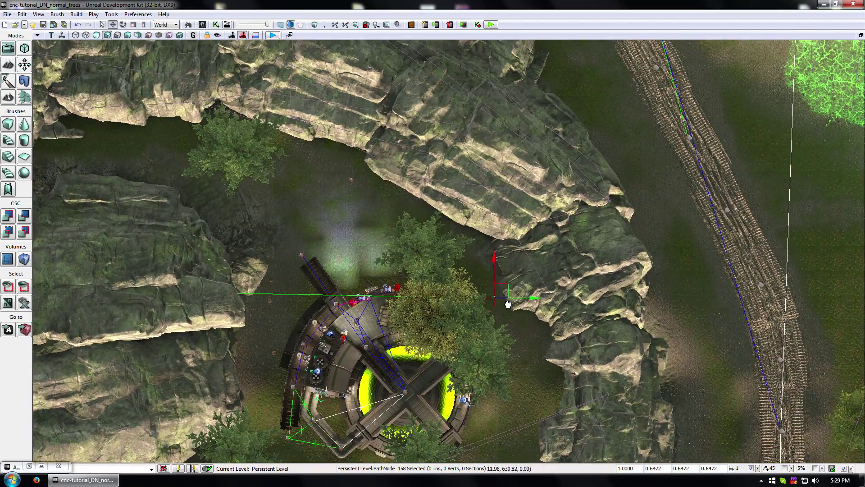
{"action": "left_click", "coordinate": [350, 180]}
{"action": "right_click_drag", "start_coordinate": [350, 180], "coordinate": [485, 191]}
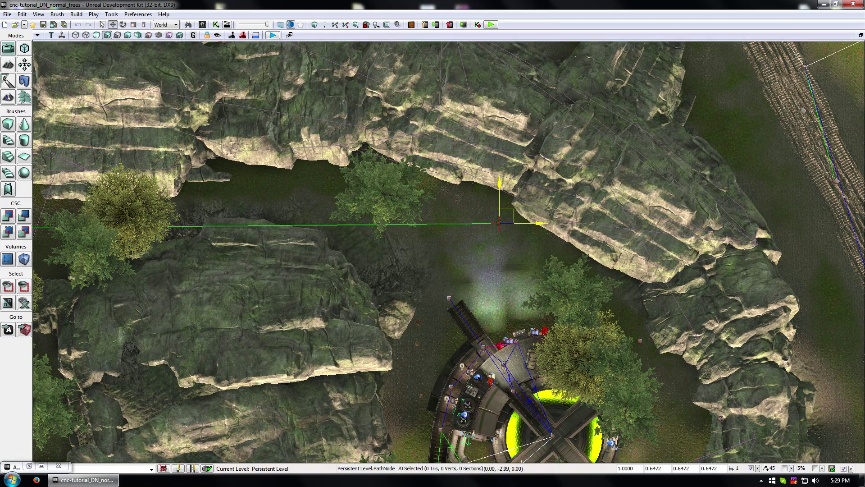
{"action": "left_click_drag", "start_coordinate": [509, 207], "coordinate": [421, 241]}
{"action": "right_click_drag", "start_coordinate": [421, 242], "coordinate": [469, 252]}
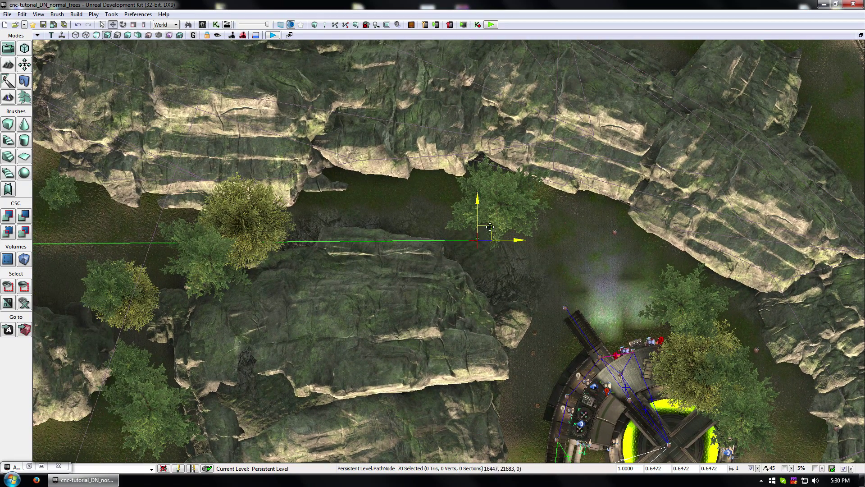
Duplicate the path node through the narrow passage between the cliffs and out to the trees at its far end.
{"action": "left_click_drag", "start_coordinate": [490, 227], "coordinate": [380, 201]}
{"action": "right_click_drag", "start_coordinate": [380, 201], "coordinate": [541, 188]}
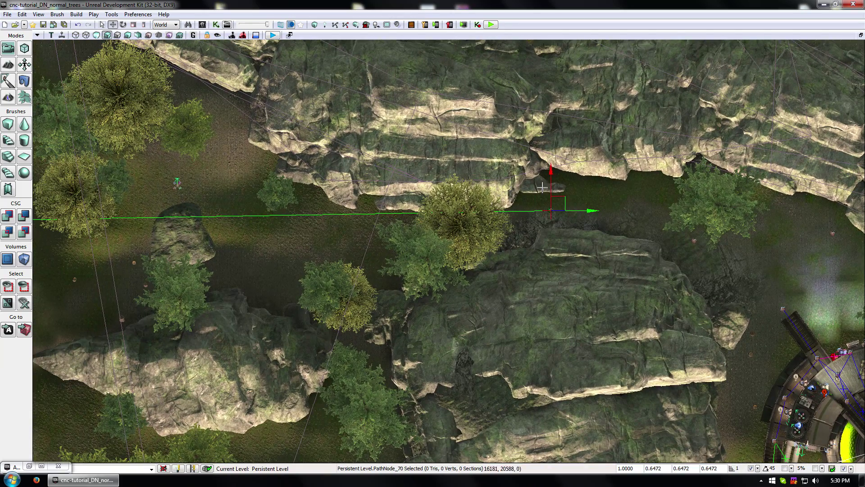
{"action": "left_click_drag", "start_coordinate": [568, 196], "coordinate": [404, 218]}
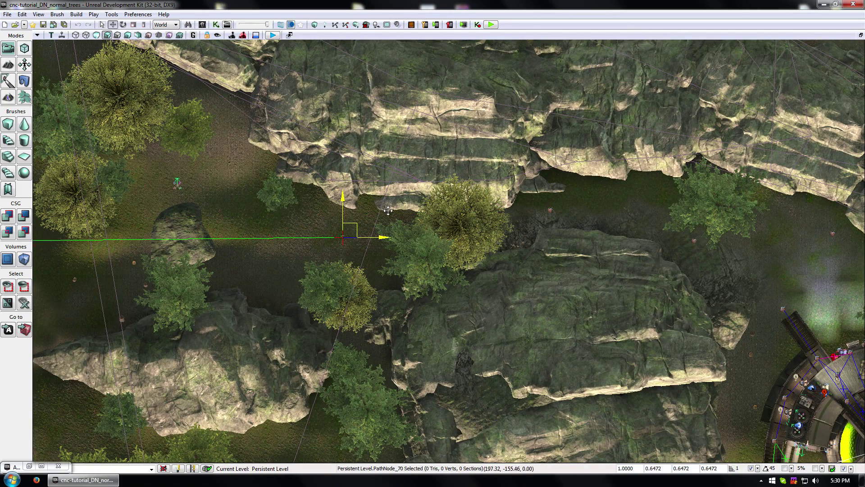
{"action": "right_click_drag", "start_coordinate": [300, 316], "coordinate": [432, 283]}
Place path node copies through the trees and the gap beside the large rock formation, reaching the forest north of it.
{"action": "left_click_drag", "start_coordinate": [481, 197], "coordinate": [284, 130]}
{"action": "right_click_drag", "start_coordinate": [113, 149], "coordinate": [481, 301]}
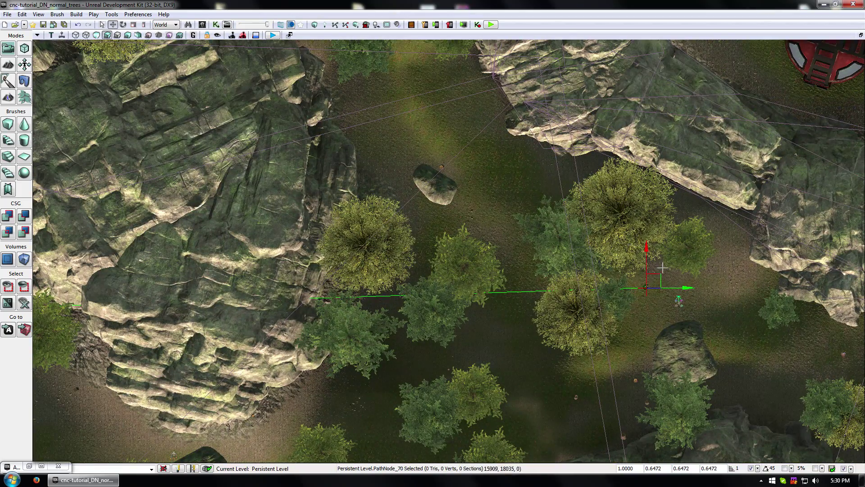
{"action": "left_click_drag", "start_coordinate": [654, 281], "coordinate": [504, 157]}
{"action": "right_click_drag", "start_coordinate": [502, 104], "coordinate": [608, 240]}
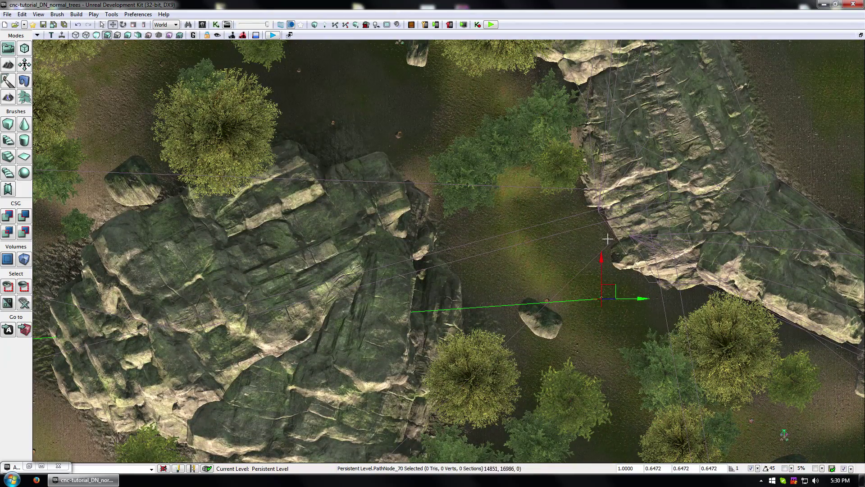
{"action": "left_click_drag", "start_coordinate": [614, 282], "coordinate": [453, 94]}
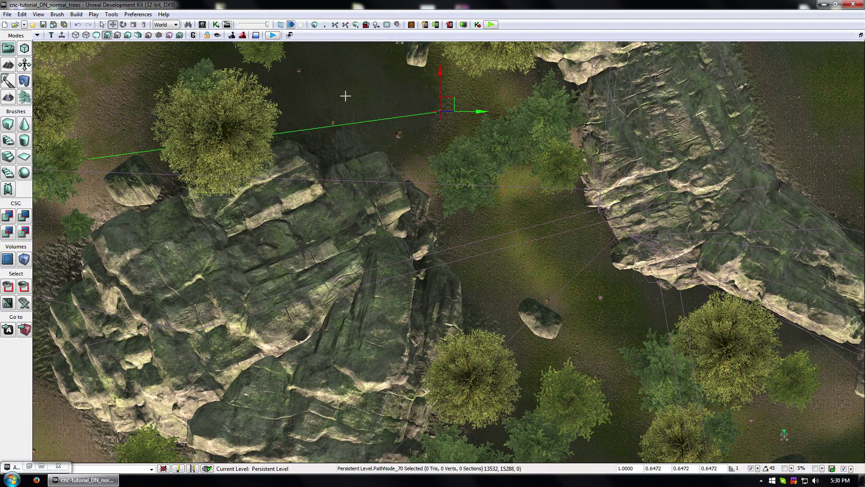
{"action": "right_click_drag", "start_coordinate": [344, 92], "coordinate": [392, 167]}
{"action": "left_click_drag", "start_coordinate": [561, 310], "coordinate": [480, 166]}
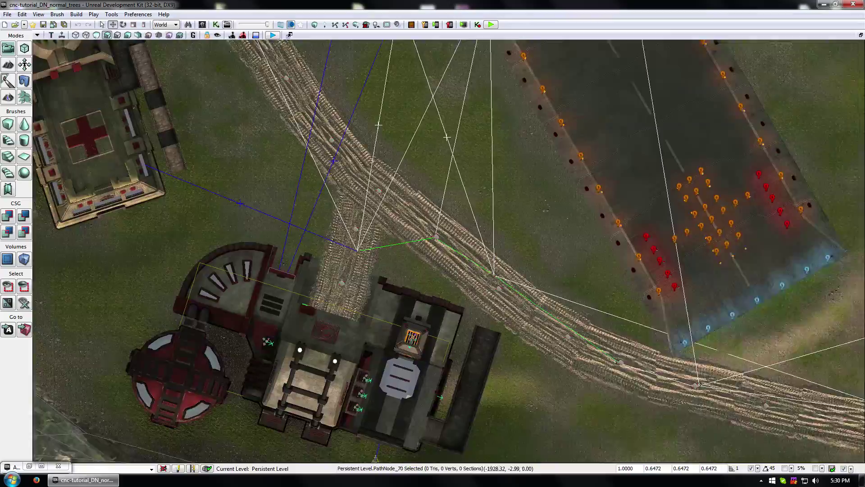
Add path node copies down the west side of the large rock formation, between it and the long cliff.
{"action": "right_click_drag", "start_coordinate": [540, 252], "coordinate": [778, 148]}
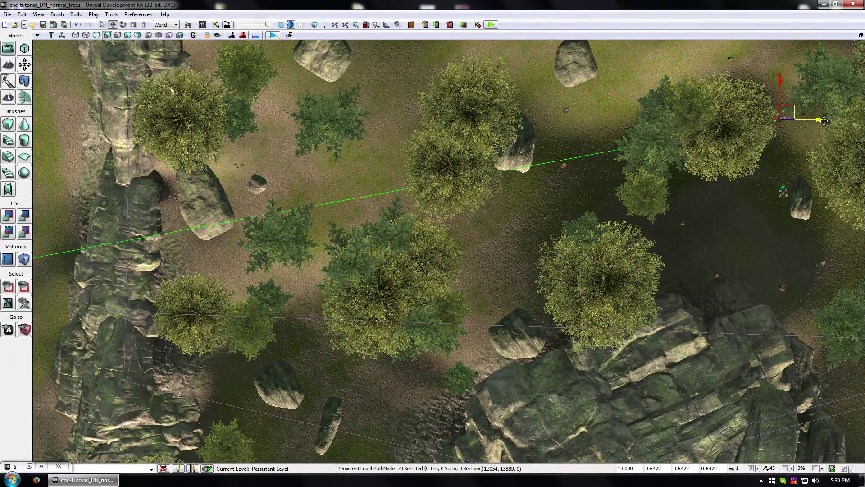
{"action": "left_click_drag", "start_coordinate": [824, 121], "coordinate": [358, 485]}
{"action": "left_click_drag", "start_coordinate": [379, 445], "coordinate": [380, 440]}
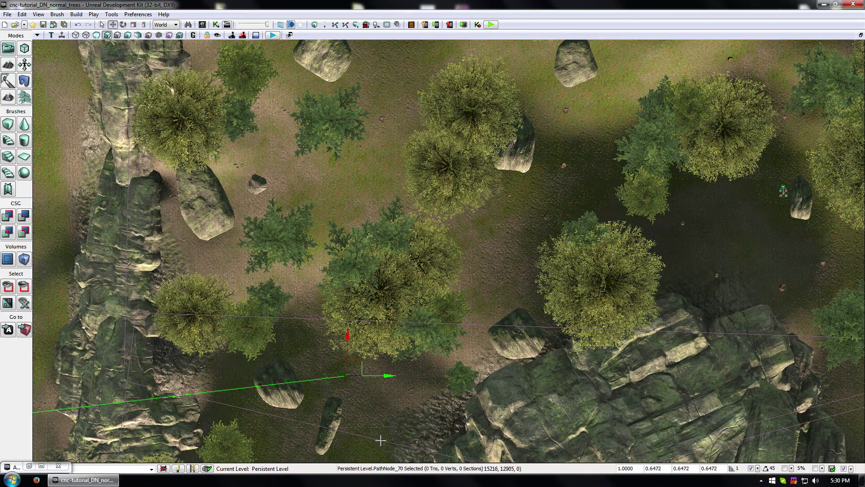
{"action": "right_click_drag", "start_coordinate": [380, 439], "coordinate": [474, 199]}
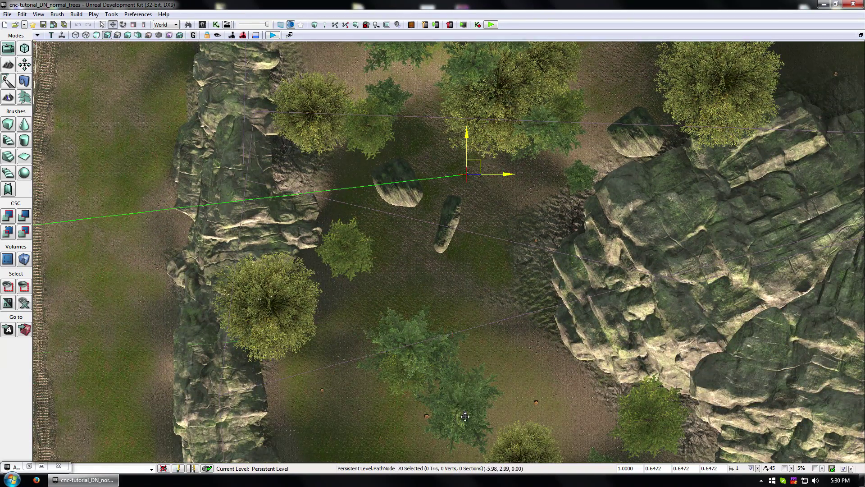
{"action": "left_click_drag", "start_coordinate": [481, 160], "coordinate": [415, 406]}
{"action": "right_click_drag", "start_coordinate": [415, 406], "coordinate": [493, 287]}
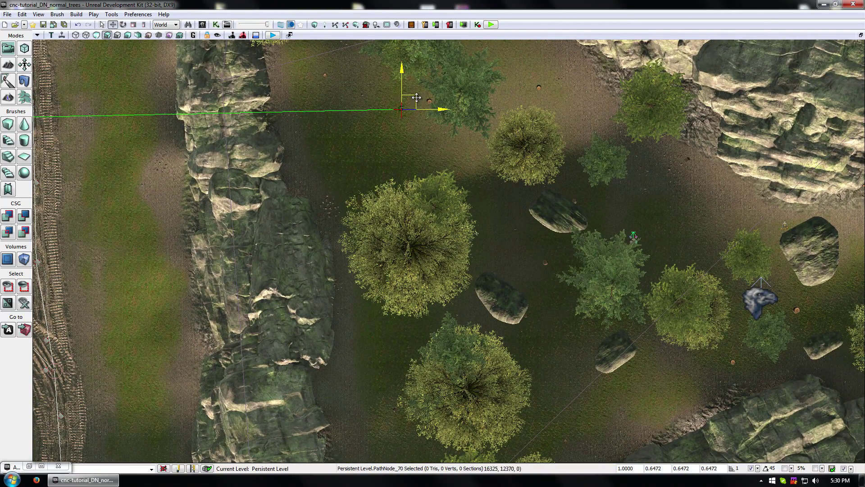
Copy the path node eastwards below the large rock formation, past the boulders to the next group of trees.
{"action": "left_click_drag", "start_coordinate": [416, 97], "coordinate": [710, 236]}
{"action": "right_click_drag", "start_coordinate": [711, 235], "coordinate": [507, 350]}
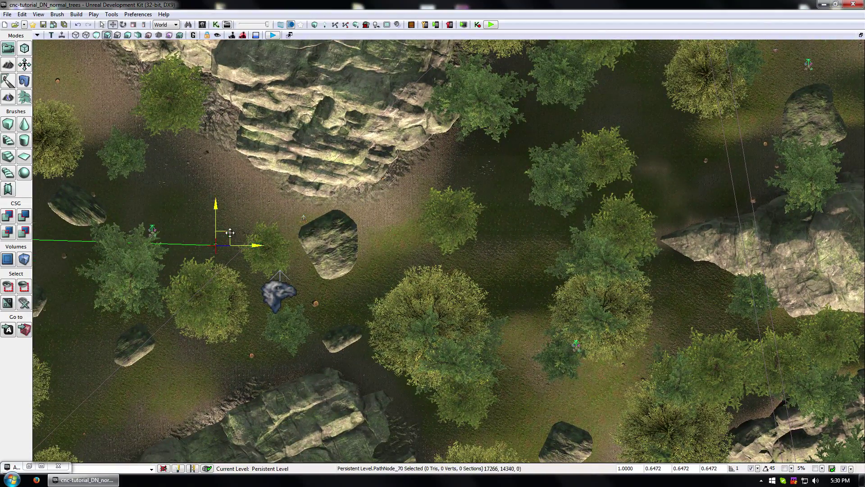
{"action": "left_click_drag", "start_coordinate": [230, 232], "coordinate": [536, 329]}
{"action": "right_click_drag", "start_coordinate": [595, 383], "coordinate": [530, 350]}
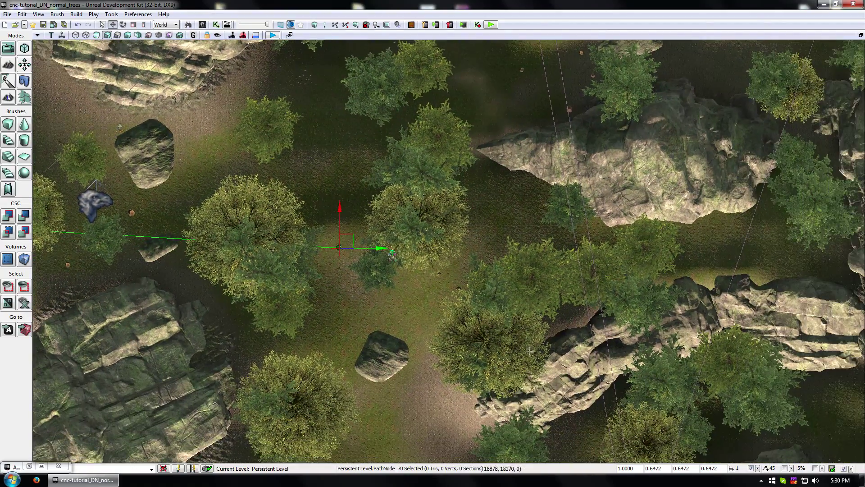
Place path node copies in the corridor between the pointed rock and the lower cliff, up to its eastern end.
{"action": "left_click_drag", "start_coordinate": [353, 233], "coordinate": [577, 227]}
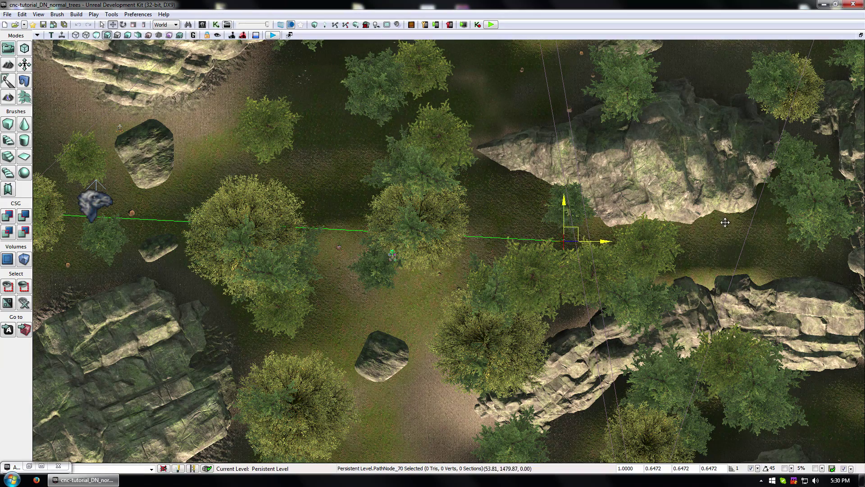
{"action": "right_click_drag", "start_coordinate": [790, 279], "coordinate": [427, 204]}
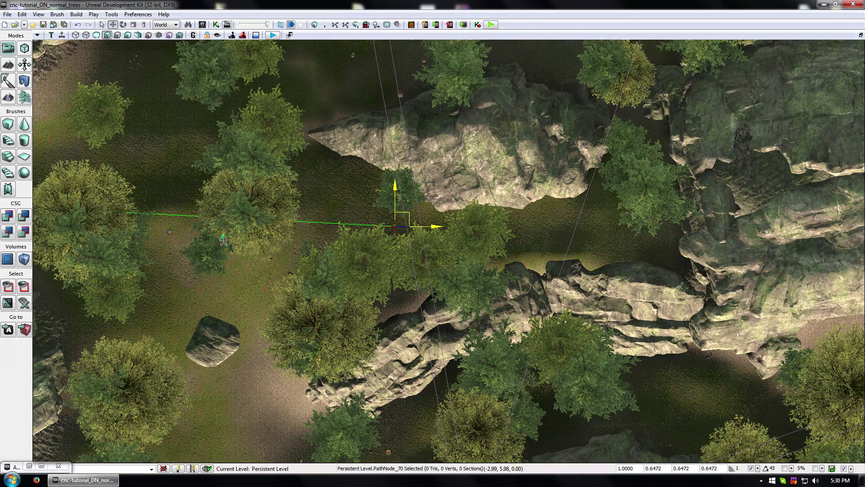
{"action": "left_click_drag", "start_coordinate": [408, 213], "coordinate": [632, 215], "text": "alt"}
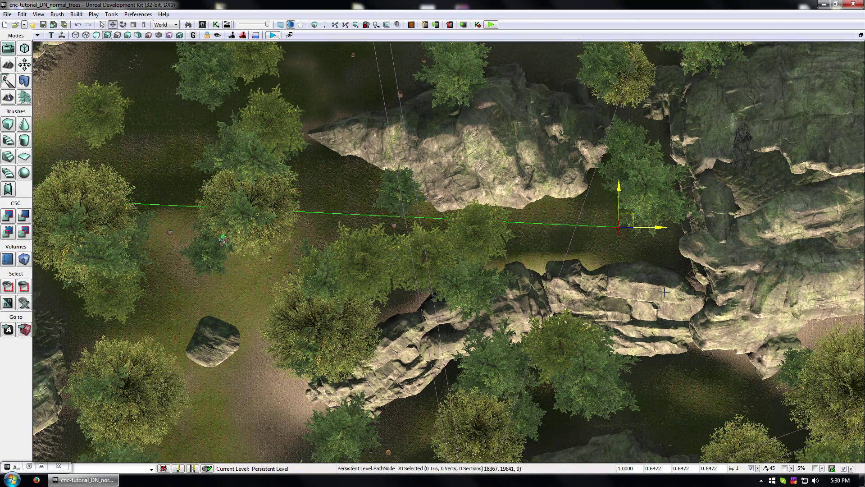
{"action": "right_click_drag", "start_coordinate": [665, 292], "coordinate": [564, 158]}
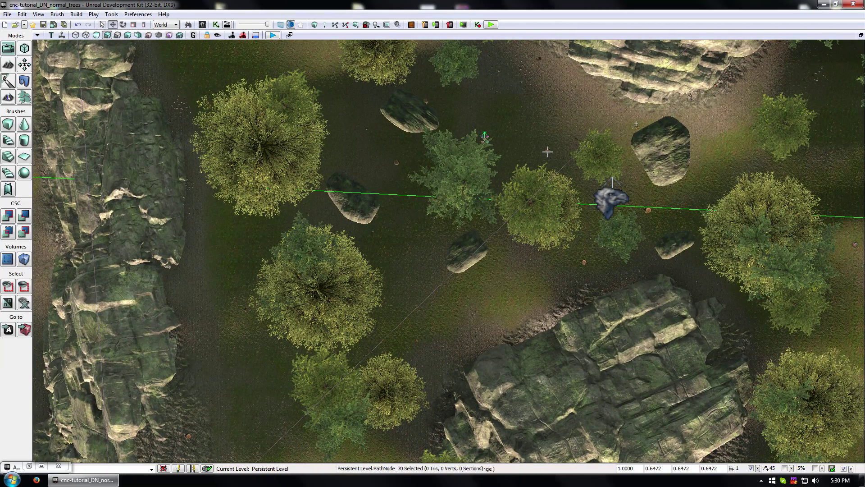
Copy a path node west to the large trees beside the long cliff and place further copies around them.
{"action": "left_click", "coordinate": [548, 152]}
{"action": "left_click_drag", "start_coordinate": [547, 152], "coordinate": [277, 241]}
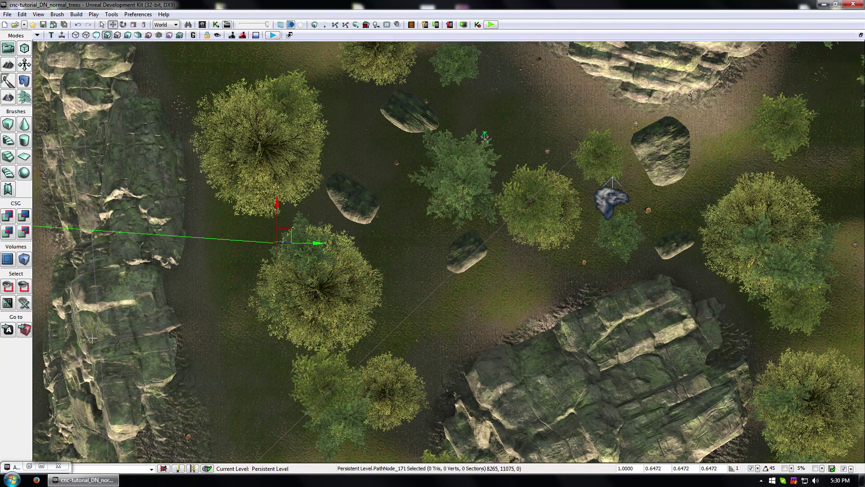
{"action": "right_click_drag", "start_coordinate": [276, 242], "coordinate": [323, 230]}
{"action": "left_click_drag", "start_coordinate": [477, 129], "coordinate": [493, 335]}
{"action": "right_click_drag", "start_coordinate": [494, 335], "coordinate": [427, 215]}
{"action": "left_click_drag", "start_coordinate": [372, 71], "coordinate": [440, 255]}
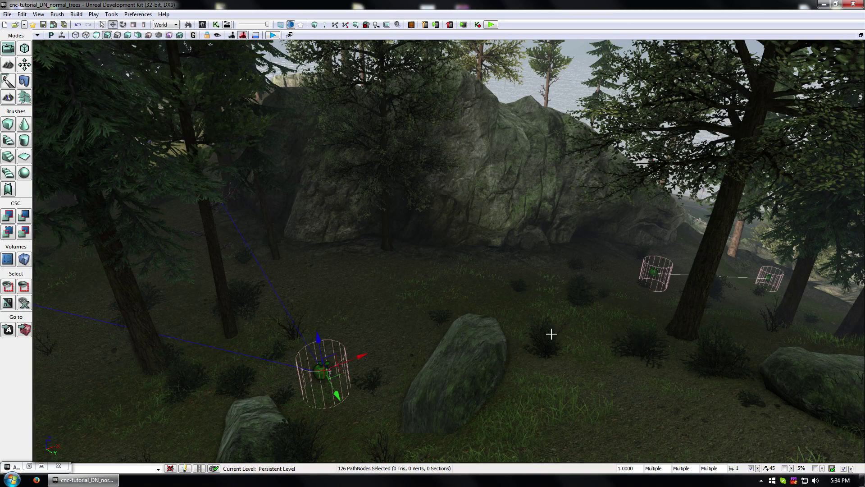
Restore the previous selection of path nodes and delete the selected nodes.
{"action": "left_click", "coordinate": [401, 329]}
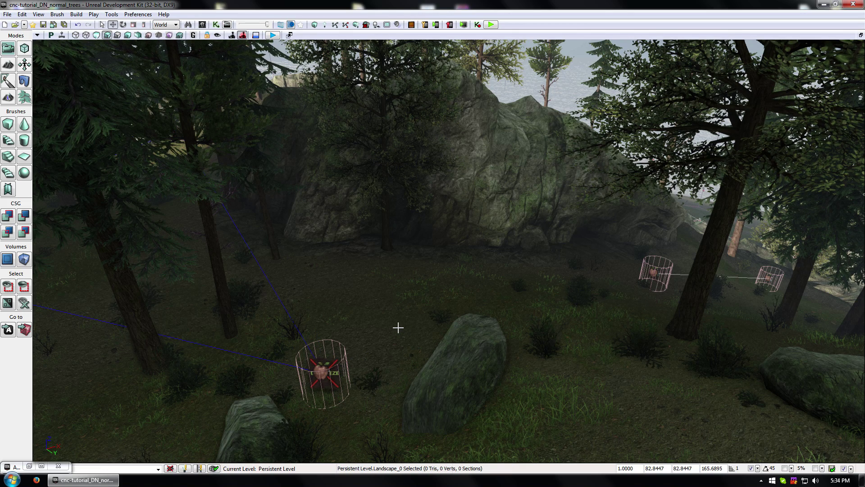
{"action": "key", "text": "ctrl+z"}
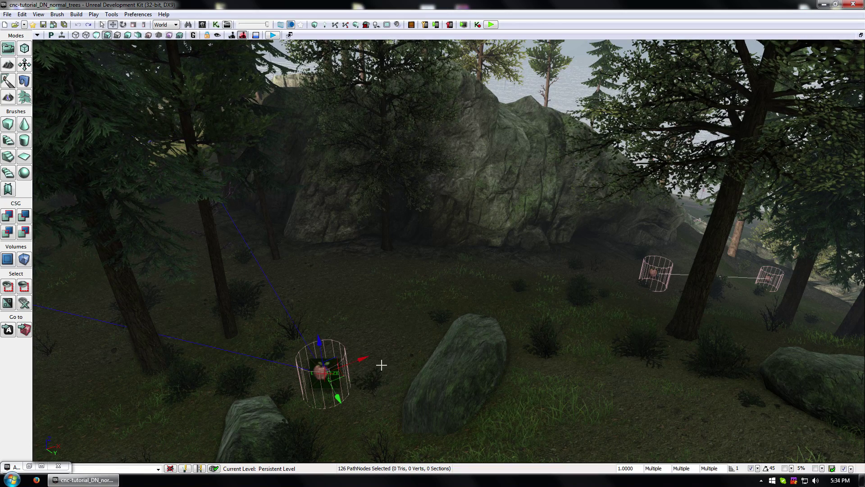
{"action": "left_click_drag", "start_coordinate": [363, 359], "coordinate": [420, 330]}
{"action": "key", "text": "Delete"}
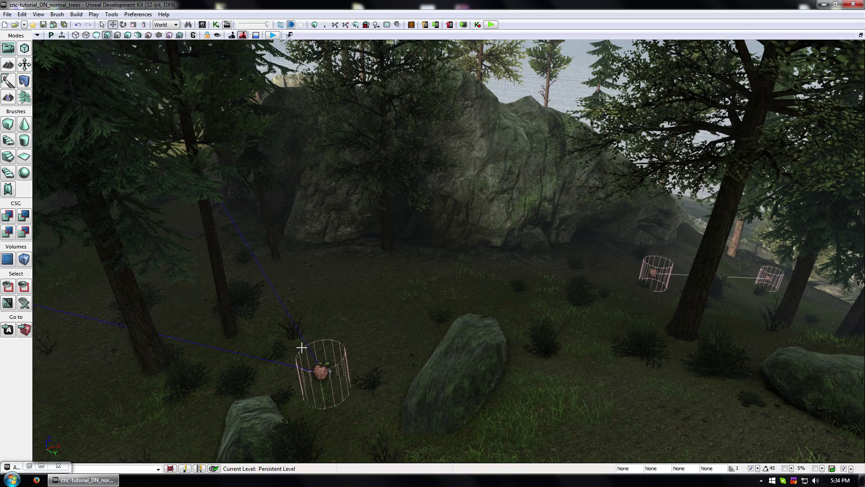
Copy the path node beside the elongated boulder across the clearing towards the trees.
{"action": "left_click", "coordinate": [320, 367]}
{"action": "left_click_drag", "start_coordinate": [356, 360], "coordinate": [570, 301], "text": "alt"}
{"action": "right_click_drag", "start_coordinate": [570, 301], "coordinate": [571, 301]}
{"action": "right_click_drag", "start_coordinate": [470, 215], "coordinate": [470, 215]}
{"action": "right_click_drag", "start_coordinate": [402, 255], "coordinate": [389, 281]}
Copy the path node behind the fir to the boulder's far end, and place another copy in the open ground beyond.
{"action": "left_click", "coordinate": [221, 304]}
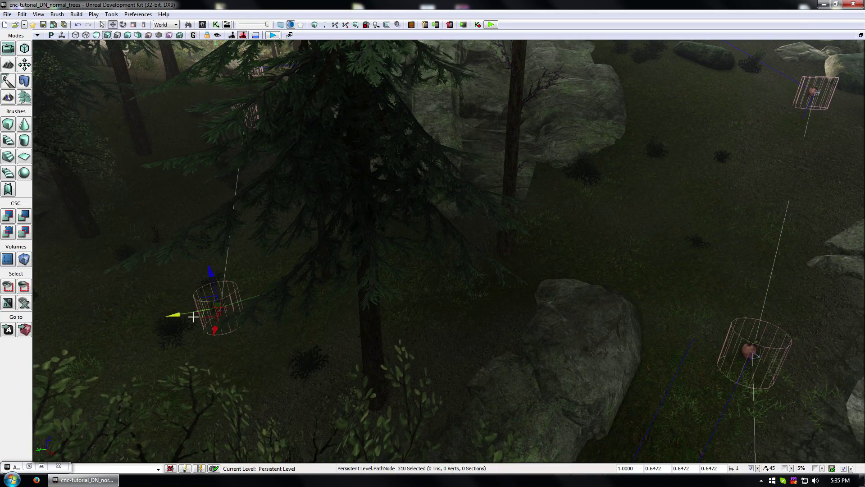
{"action": "left_click_drag", "start_coordinate": [173, 315], "coordinate": [554, 241]}
{"action": "scroll", "coordinate": [554, 252], "scroll_direction": "down", "scroll_amount": 5}
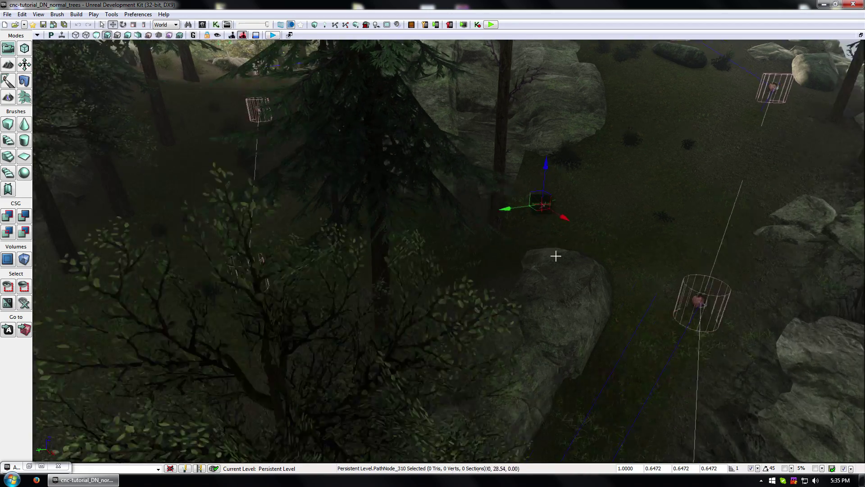
{"action": "left_click_drag", "start_coordinate": [534, 203], "coordinate": [534, 220]}
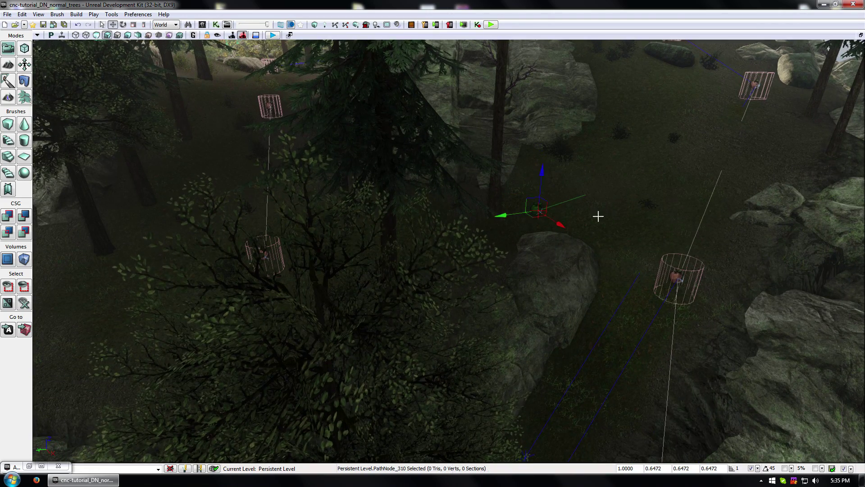
{"action": "right_click_drag", "start_coordinate": [597, 216], "coordinate": [649, 139]}
{"action": "left_click_drag", "start_coordinate": [398, 356], "coordinate": [636, 185], "text": "alt"}
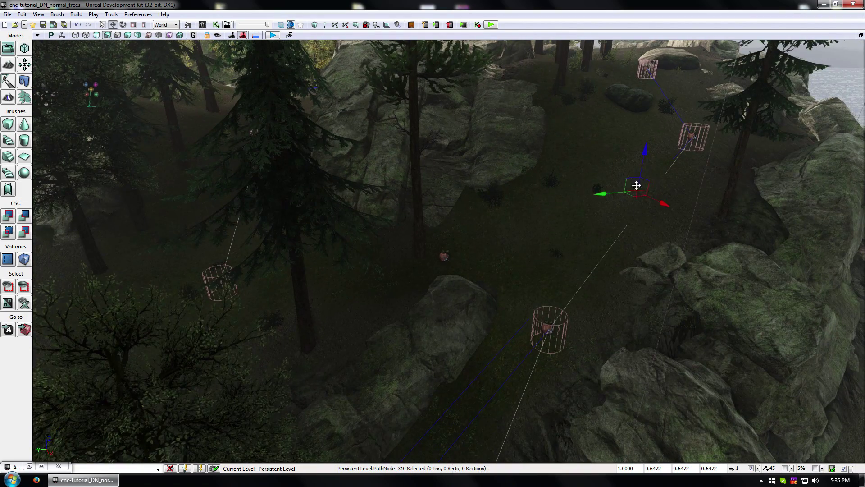
{"action": "left_click_drag", "start_coordinate": [626, 214], "coordinate": [611, 235]}
{"action": "right_click_drag", "start_coordinate": [620, 200], "coordinate": [453, 273]}
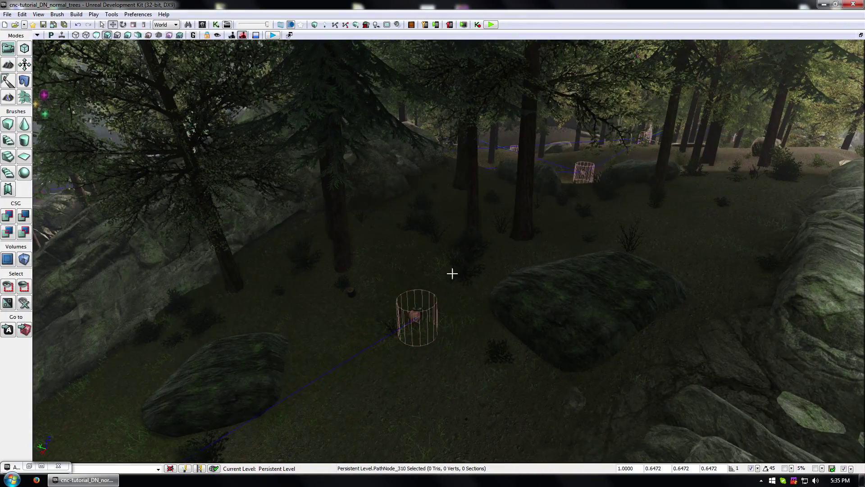
Copy the path node between the two mossy boulders to the ground behind the larger one, and adjust its position and height.
{"action": "left_click", "coordinate": [413, 315]}
{"action": "left_click_drag", "start_coordinate": [521, 257], "coordinate": [561, 234], "text": "alt"}
{"action": "left_click_drag", "start_coordinate": [580, 190], "coordinate": [582, 167]}
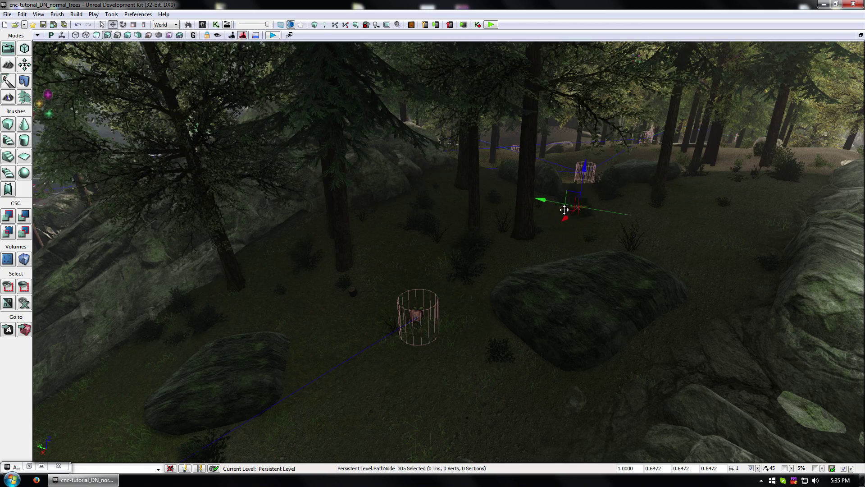
{"action": "left_click_drag", "start_coordinate": [564, 208], "coordinate": [558, 216]}
{"action": "left_click_drag", "start_coordinate": [581, 179], "coordinate": [582, 172]}
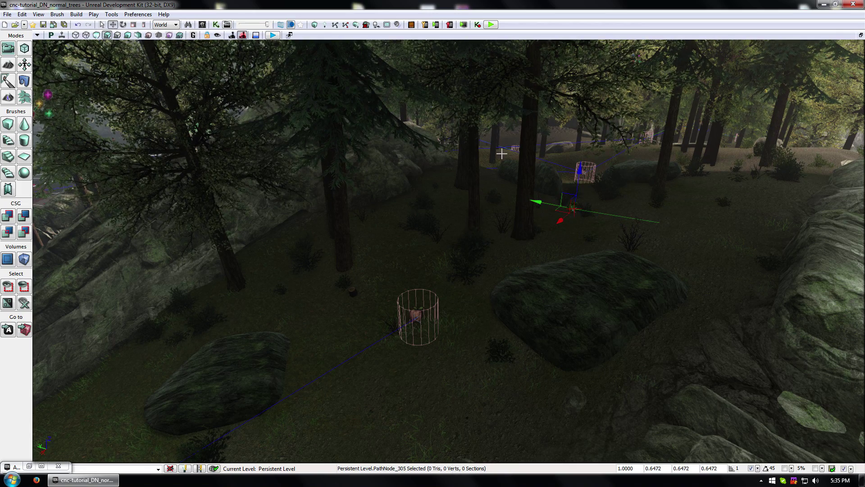
{"action": "right_click_drag", "start_coordinate": [499, 238], "coordinate": [500, 184]}
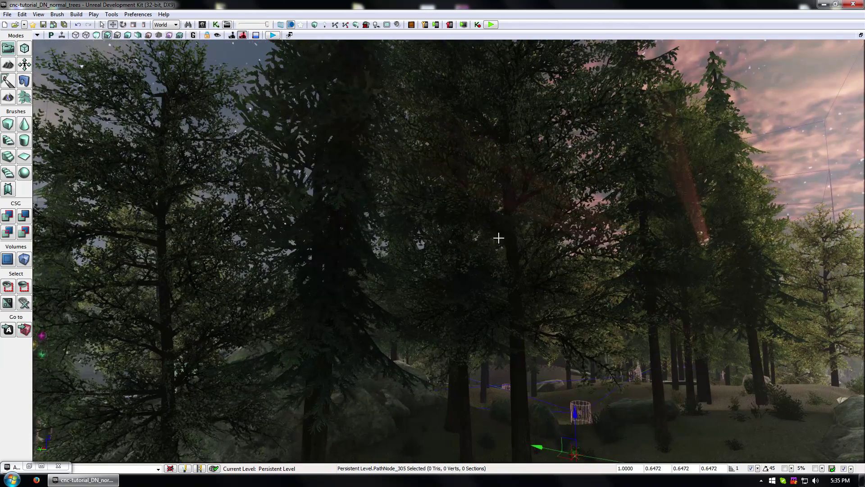
{"action": "left_click", "coordinate": [832, 107]}
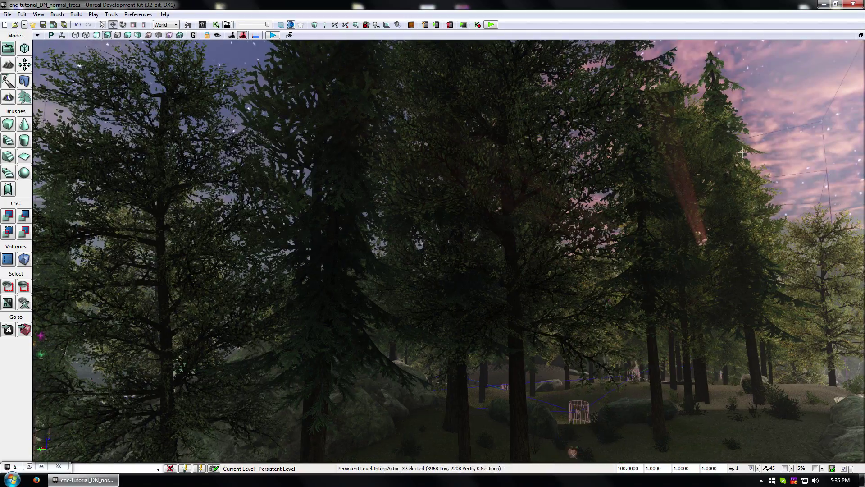
{"action": "right_click_drag", "start_coordinate": [624, 240], "coordinate": [611, 293]}
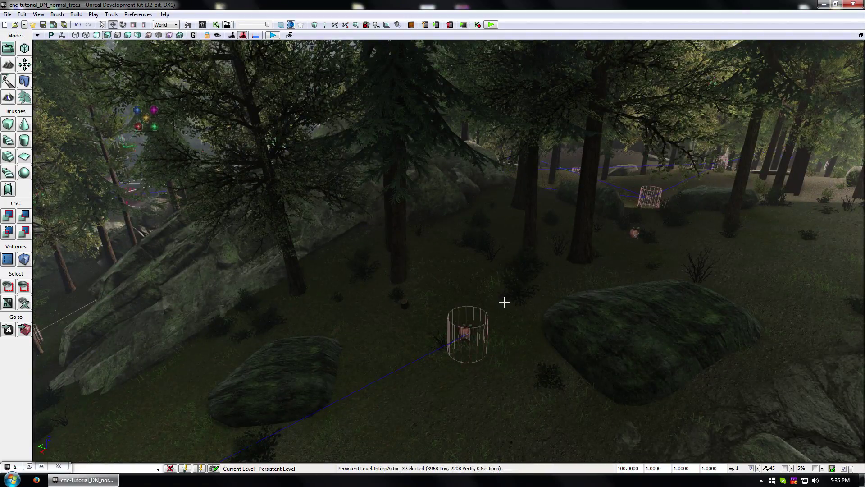
Select the path node beside the boulders and place a copy on the open forest floor between the tree trunks.
{"action": "left_click_drag", "start_coordinate": [503, 303], "coordinate": [663, 112]}
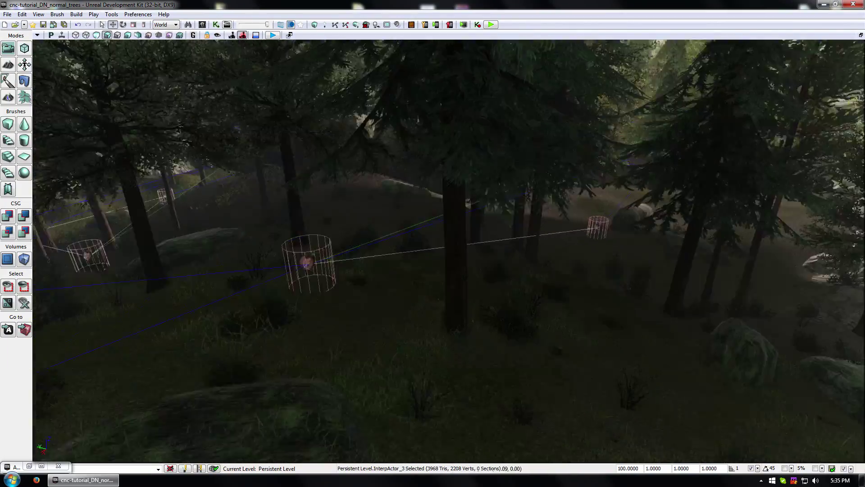
{"action": "left_click_drag", "start_coordinate": [528, 383], "coordinate": [488, 315]}
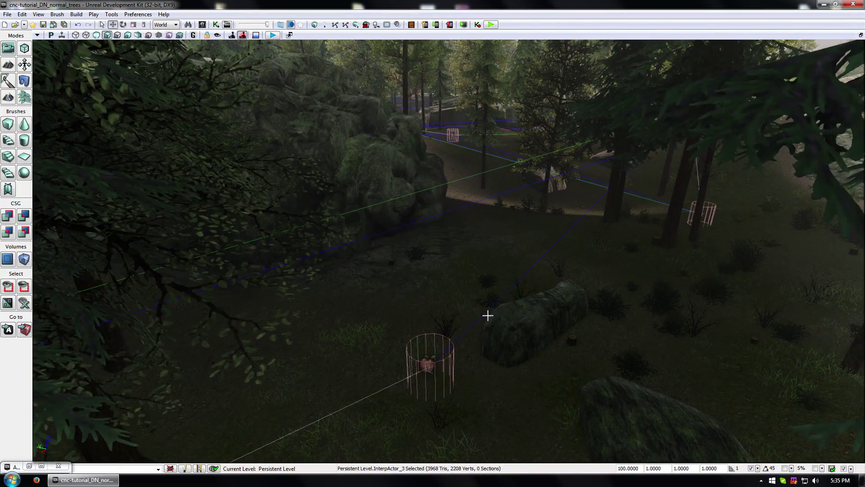
{"action": "left_click", "coordinate": [431, 363]}
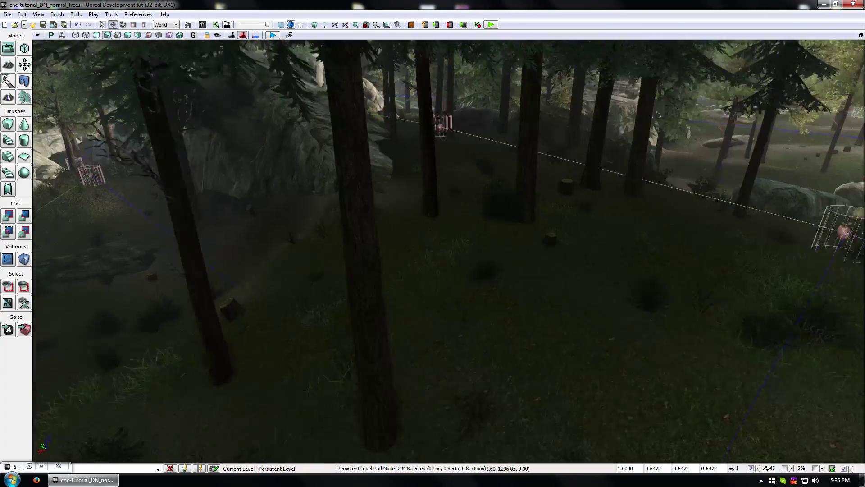
{"action": "left_click_drag", "start_coordinate": [449, 250], "coordinate": [423, 274]}
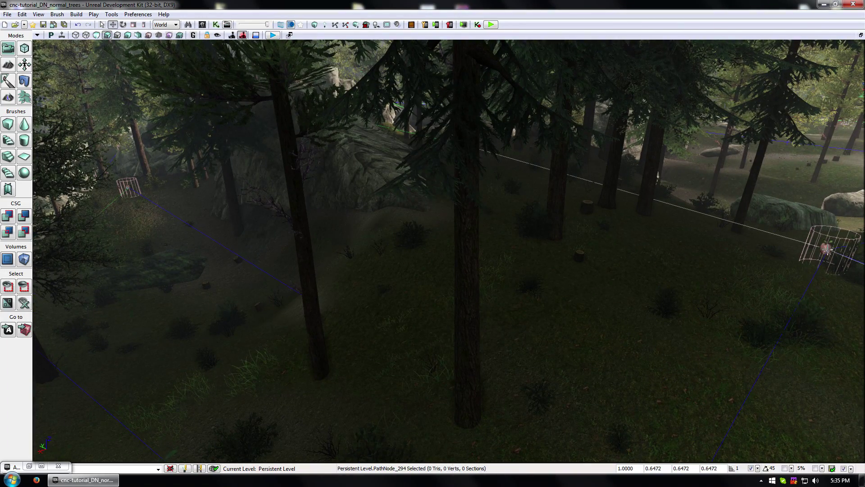
{"action": "left_click_drag", "start_coordinate": [615, 262], "coordinate": [428, 265], "text": "ctrl"}
{"action": "left_click_drag", "start_coordinate": [407, 232], "coordinate": [448, 256]}
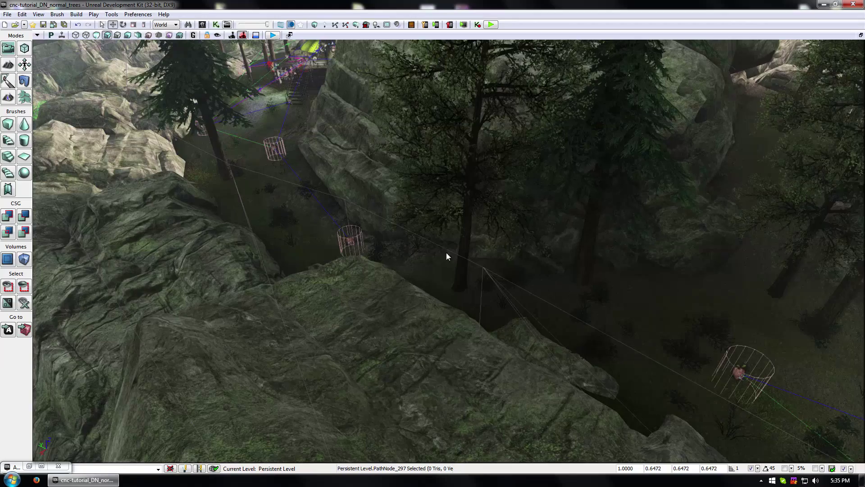
Copy the path node behind the mossy rock to the foot of the nearby tree, and adjust its height above ground.
{"action": "left_click", "coordinate": [349, 241]}
{"action": "left_click", "coordinate": [347, 240]}
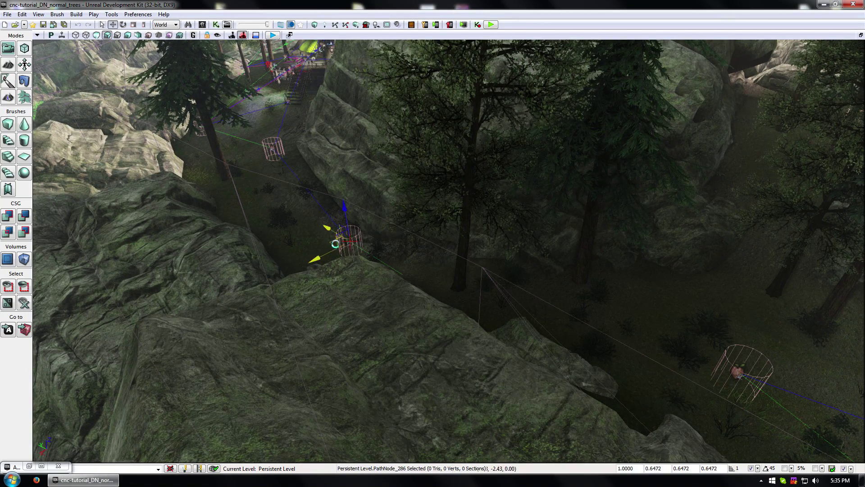
{"action": "mouse_move", "coordinate": [499, 297]}
{"action": "left_mouse_down"}
{"action": "mouse_move", "coordinate": [532, 282]}
{"action": "mouse_move", "coordinate": [494, 299]}
{"action": "left_mouse_up"}
{"action": "scroll", "coordinate": [518, 331], "scroll_direction": "up", "scroll_amount": 3}
{"action": "left_click_drag", "start_coordinate": [536, 358], "coordinate": [539, 345]}
{"action": "scroll", "coordinate": [568, 332], "scroll_direction": "down", "scroll_amount": 2}
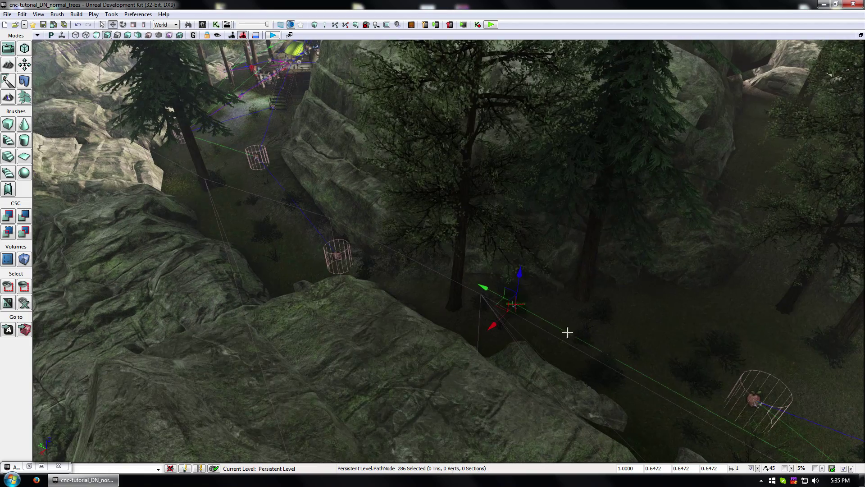
{"action": "left_click_drag", "start_coordinate": [521, 283], "coordinate": [520, 268]}
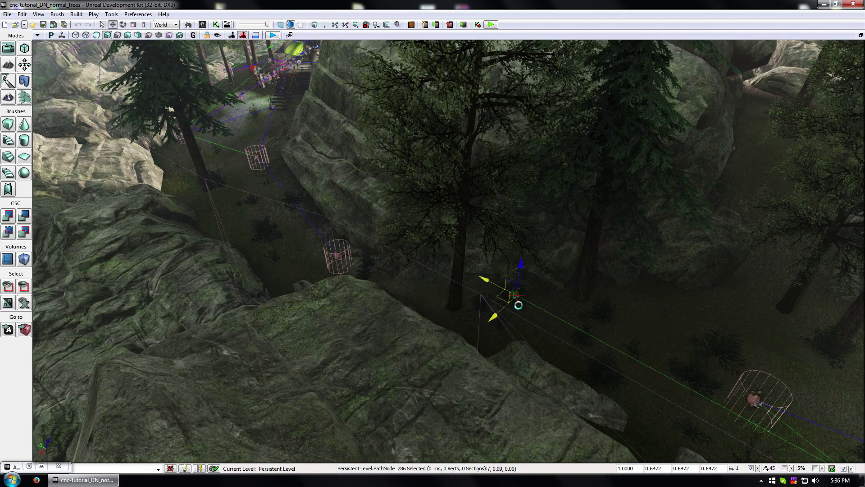
Place another path node copy farther along the forest gap near the next trees, and adjust its height and position.
{"action": "left_click_drag", "start_coordinate": [518, 306], "coordinate": [768, 283]}
{"action": "left_click_drag", "start_coordinate": [790, 250], "coordinate": [795, 238]}
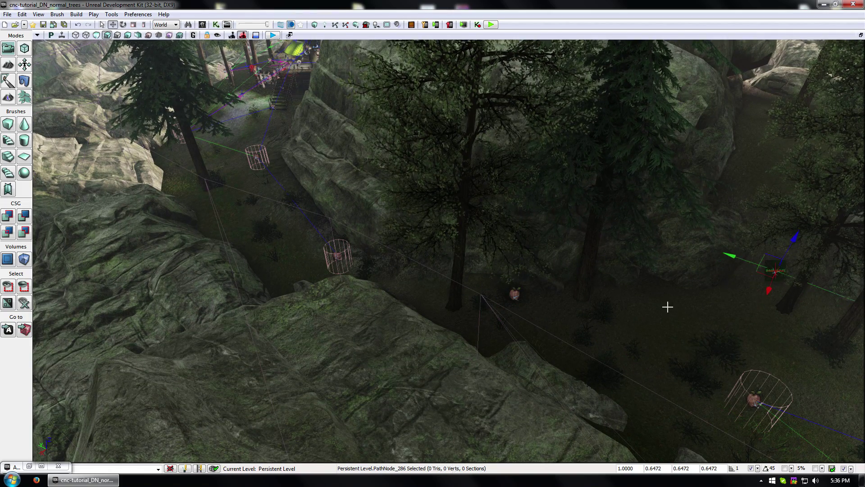
{"action": "right_click_drag", "start_coordinate": [668, 306], "coordinate": [540, 306]}
{"action": "right_click_drag", "start_coordinate": [469, 314], "coordinate": [465, 314]}
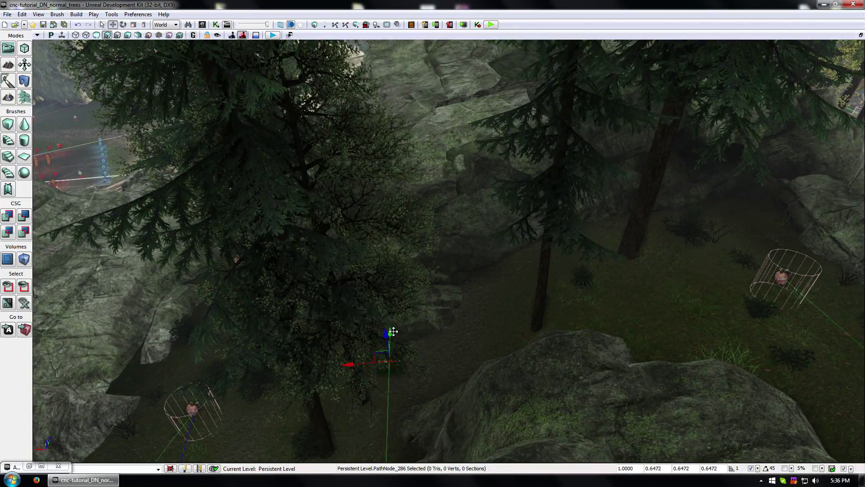
{"action": "left_click_drag", "start_coordinate": [391, 332], "coordinate": [374, 308]}
{"action": "right_click_drag", "start_coordinate": [369, 341], "coordinate": [522, 243]}
{"action": "left_click_drag", "start_coordinate": [501, 239], "coordinate": [522, 235]}
{"action": "right_click_drag", "start_coordinate": [522, 235], "coordinate": [631, 207]}
{"action": "right_click_drag", "start_coordinate": [571, 308], "coordinate": [570, 308]}
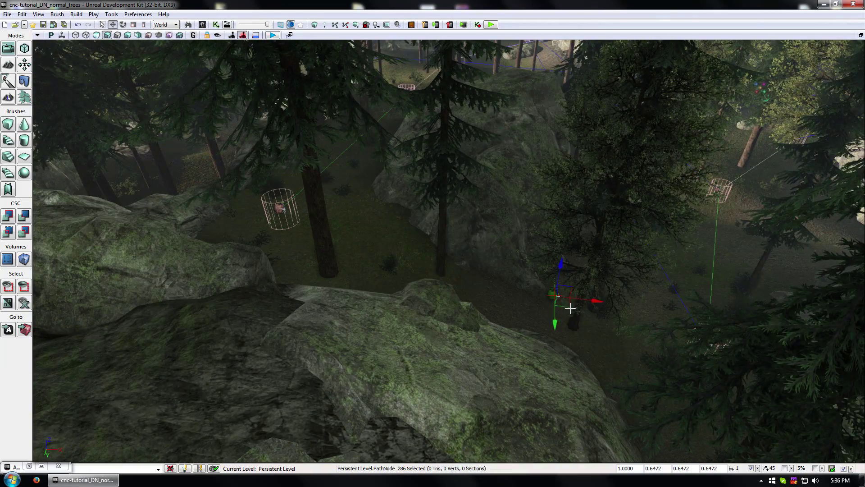
Copy the path node to the passage beside the slender spruce, between the mossy boulders and the rock wall.
{"action": "left_click_drag", "start_coordinate": [441, 288], "coordinate": [422, 280], "text": "alt"}
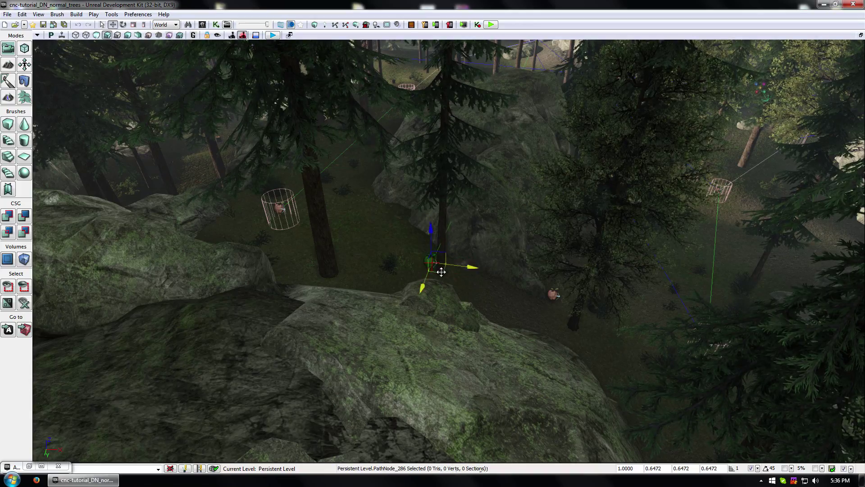
{"action": "right_click_drag", "start_coordinate": [481, 300], "coordinate": [338, 293]}
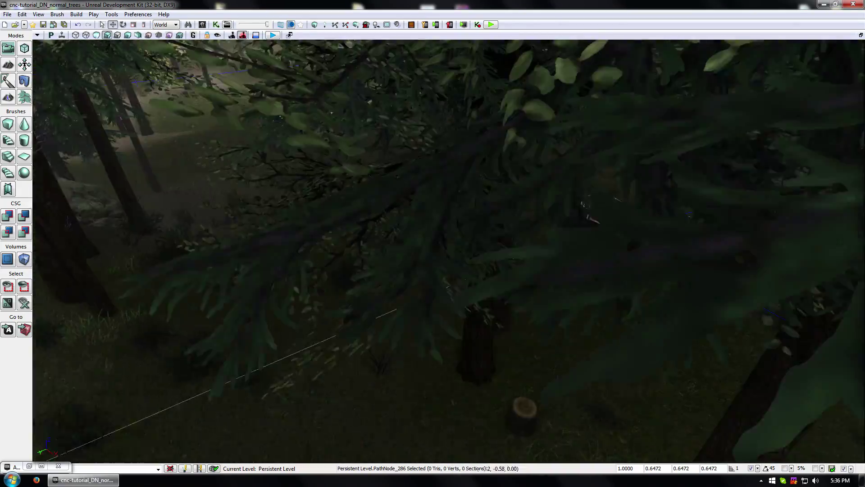
{"action": "right_click_drag", "start_coordinate": [399, 346], "coordinate": [414, 329]}
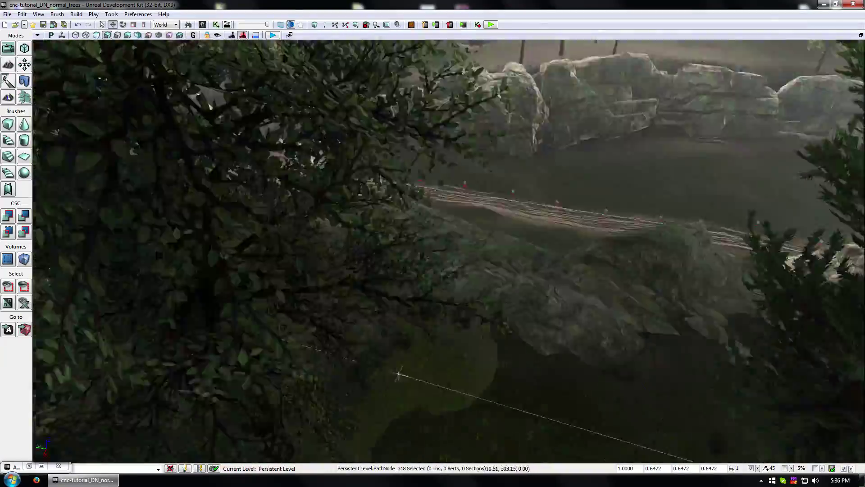
Copy the path node beside the flat boulder across the clearing above the dirt track, past the second boulder.
{"action": "right_click_drag", "start_coordinate": [449, 251], "coordinate": [348, 359]}
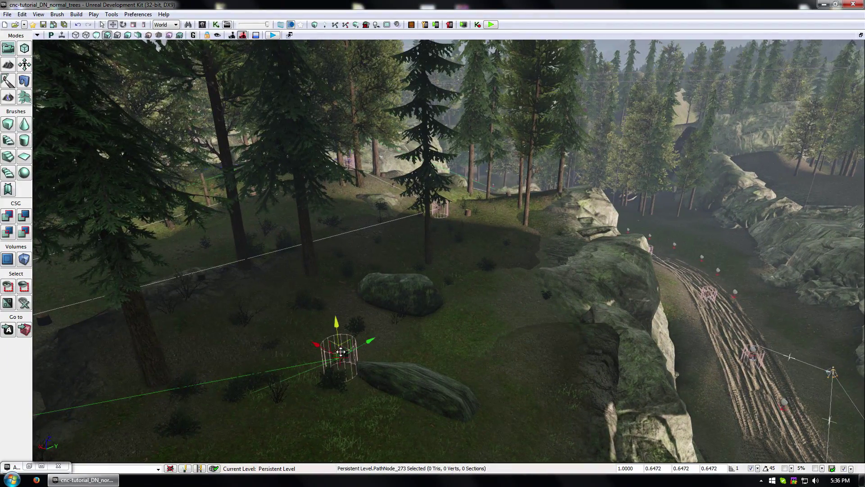
{"action": "left_click_drag", "start_coordinate": [343, 348], "coordinate": [454, 261]}
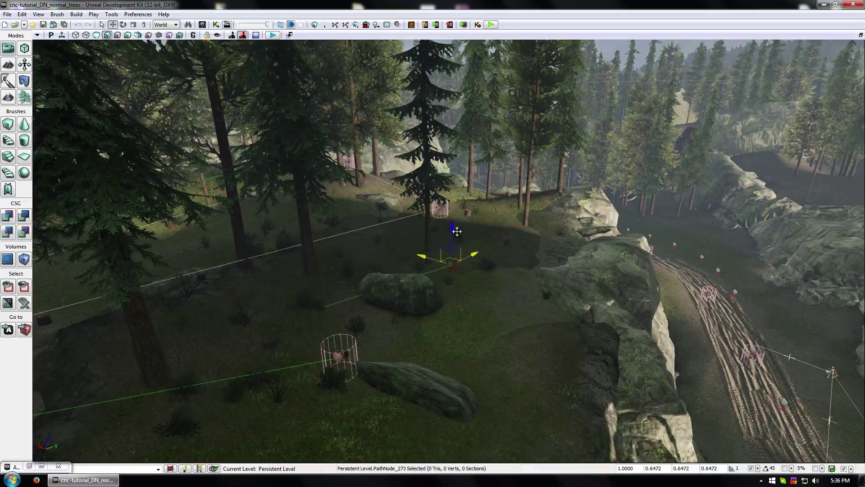
{"action": "right_click_drag", "start_coordinate": [454, 261], "coordinate": [462, 371]}
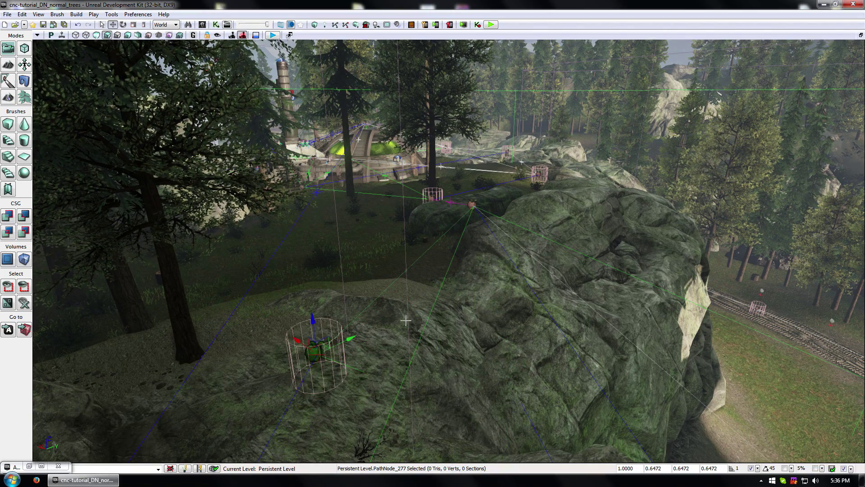
{"action": "left_click_drag", "start_coordinate": [405, 321], "coordinate": [425, 309]}
Delete the path node between the long boulder and the large mossy rock near the base.
{"action": "left_click", "coordinate": [450, 357]}
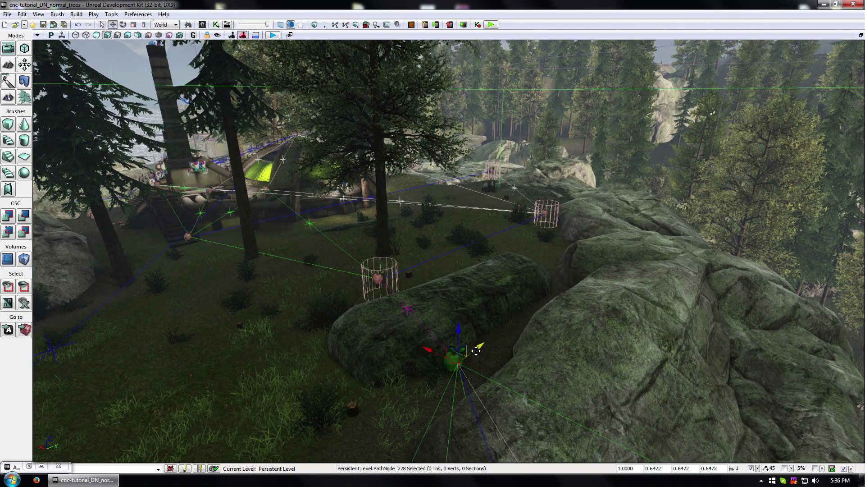
{"action": "key", "text": "Delete"}
{"action": "left_click_drag", "start_coordinate": [407, 308], "coordinate": [325, 342]}
Copy the neighbouring path node along the grassy forest corridor and position it between the rock walls.
{"action": "left_click", "coordinate": [531, 232]}
{"action": "right_click_drag", "start_coordinate": [518, 216], "coordinate": [505, 239]}
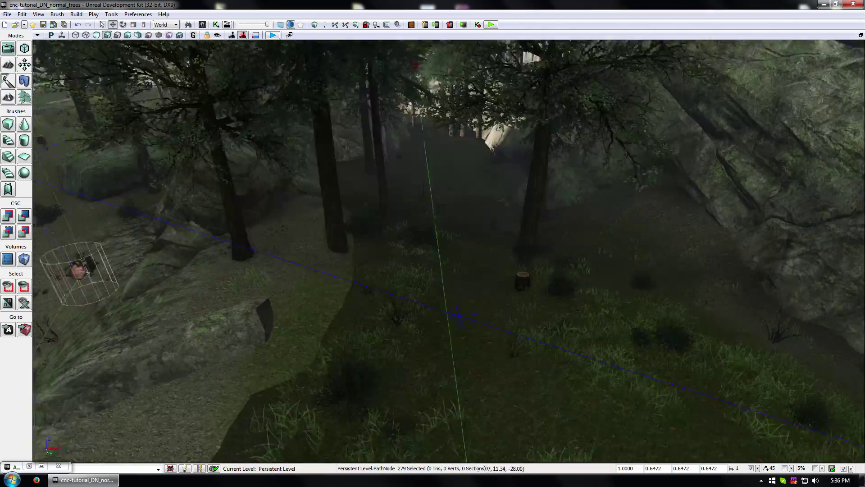
{"action": "left_click_drag", "start_coordinate": [505, 238], "coordinate": [504, 297]}
{"action": "left_click_drag", "start_coordinate": [460, 281], "coordinate": [449, 131], "text": "alt"}
{"action": "left_click_drag", "start_coordinate": [446, 188], "coordinate": [358, 81]}
{"action": "right_click_drag", "start_coordinate": [359, 219], "coordinate": [361, 234]}
{"action": "left_click_drag", "start_coordinate": [361, 234], "coordinate": [356, 270]}
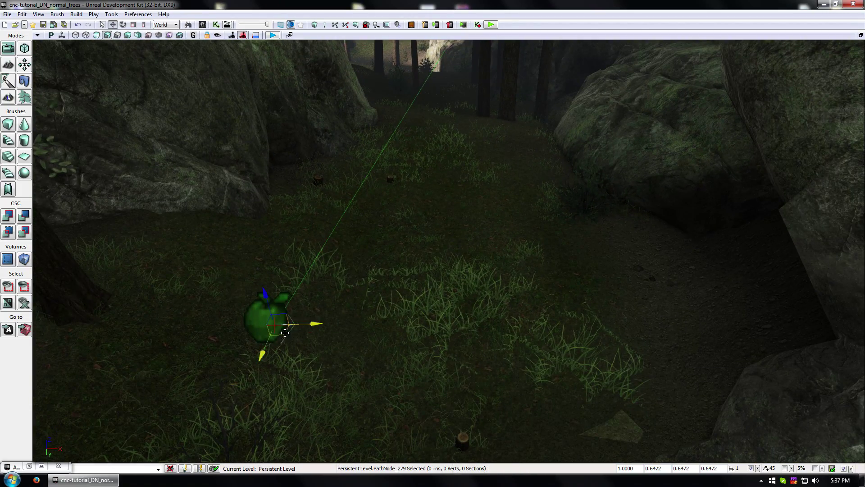
Copy the path node along the grassy corridor to the spot between the left rock wall and the tall tree trunks.
{"action": "left_click_drag", "start_coordinate": [423, 199], "coordinate": [398, 356]}
{"action": "left_click_drag", "start_coordinate": [370, 413], "coordinate": [380, 147], "text": "alt"}
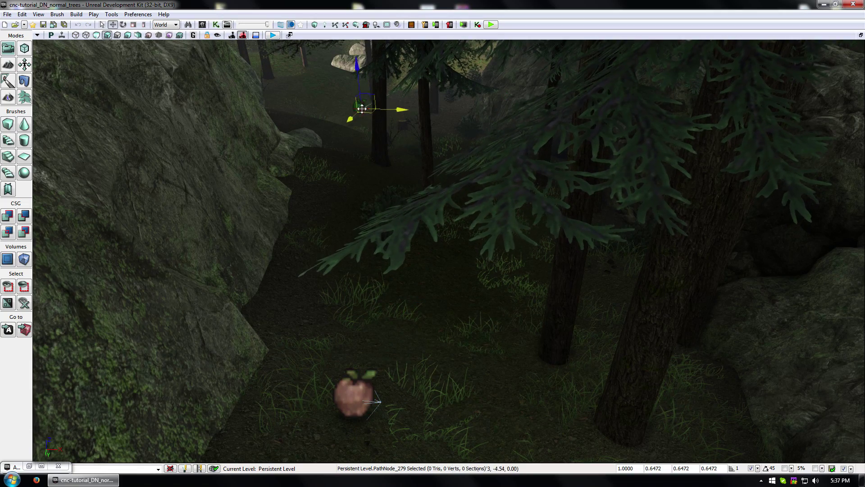
{"action": "left_click_drag", "start_coordinate": [380, 227], "coordinate": [352, 198]}
{"action": "right_click_drag", "start_coordinate": [419, 344], "coordinate": [405, 362]}
{"action": "right_click_drag", "start_coordinate": [432, 261], "coordinate": [402, 257]}
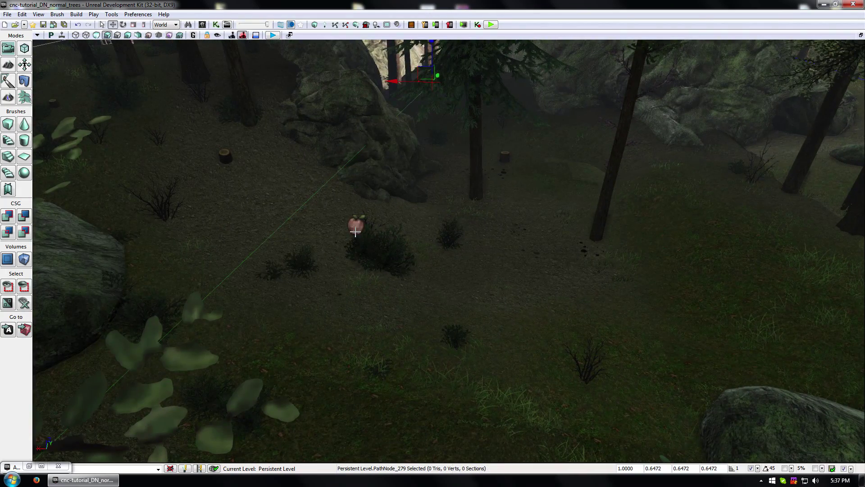
Copy the path node beside the dark bush across the clearing and position it next to the slim tree trunk.
{"action": "left_click", "coordinate": [351, 226]}
{"action": "left_click_drag", "start_coordinate": [349, 226], "coordinate": [565, 171], "text": "alt"}
{"action": "right_click_drag", "start_coordinate": [565, 171], "coordinate": [502, 271]}
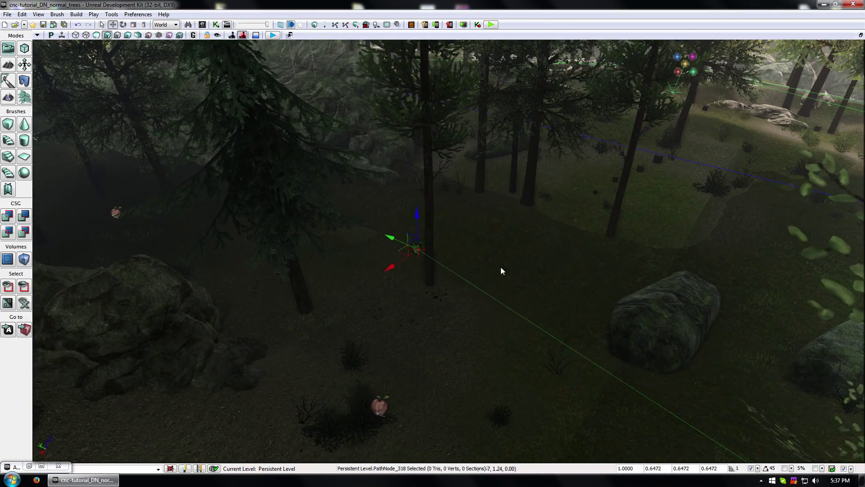
{"action": "mouse_move", "coordinate": [420, 214]}
{"action": "left_mouse_down"}
{"action": "mouse_move", "coordinate": [406, 285]}
{"action": "mouse_move", "coordinate": [407, 223]}
{"action": "left_mouse_up"}
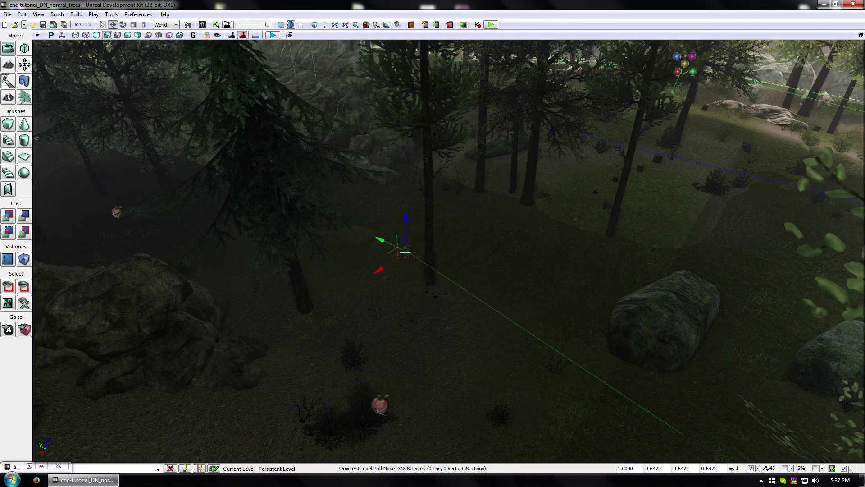
Copy the path node to the row of stumps past the grassy patch, and again beyond the flat boulder along the rock wall.
{"action": "right_click_drag", "start_coordinate": [467, 284], "coordinate": [433, 285]}
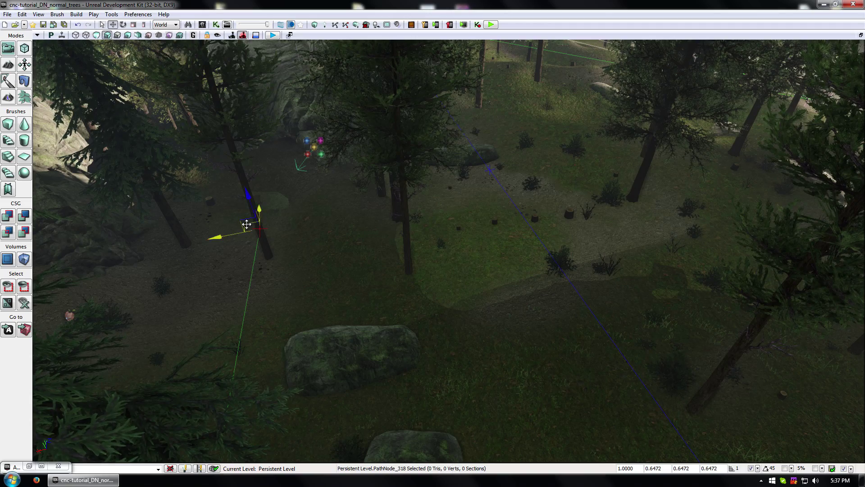
{"action": "left_click_drag", "start_coordinate": [249, 222], "coordinate": [570, 209]}
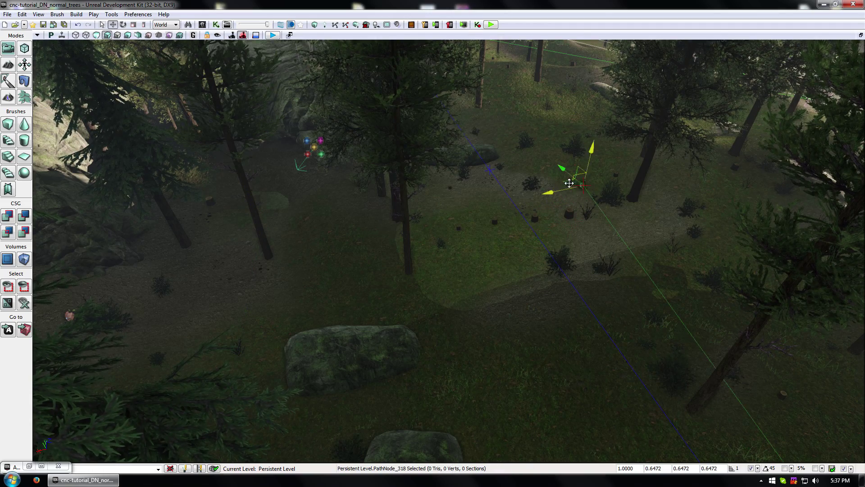
{"action": "right_click_drag", "start_coordinate": [511, 234], "coordinate": [477, 368]}
{"action": "left_click_drag", "start_coordinate": [478, 368], "coordinate": [418, 118]}
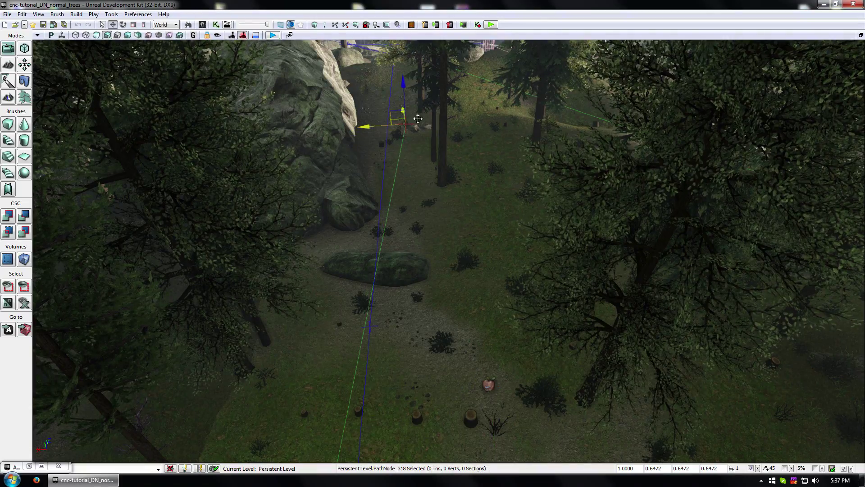
{"action": "right_click_drag", "start_coordinate": [431, 208], "coordinate": [383, 238]}
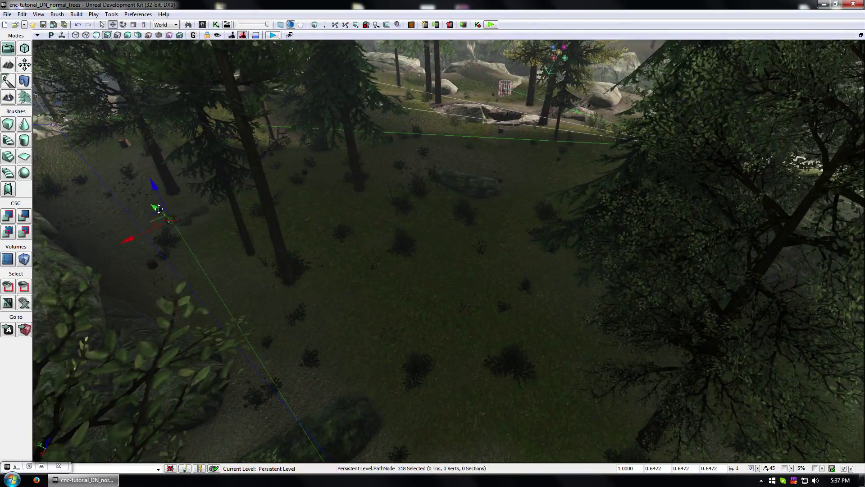
Copy the path node between the two large mossy boulders to the grassy slope behind them.
{"action": "right_click_drag", "start_coordinate": [476, 336], "coordinate": [399, 321]}
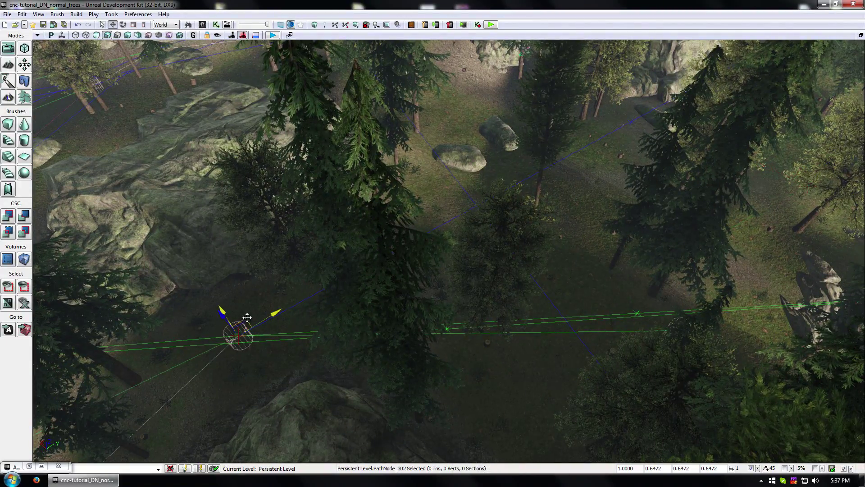
{"action": "right_click_drag", "start_coordinate": [481, 184], "coordinate": [452, 185]}
{"action": "mouse_move", "coordinate": [452, 185]}
{"action": "left_mouse_down"}
{"action": "mouse_move", "coordinate": [449, 216]}
{"action": "mouse_move", "coordinate": [443, 185]}
{"action": "left_mouse_up"}
{"action": "right_click_drag", "start_coordinate": [443, 185], "coordinate": [468, 223]}
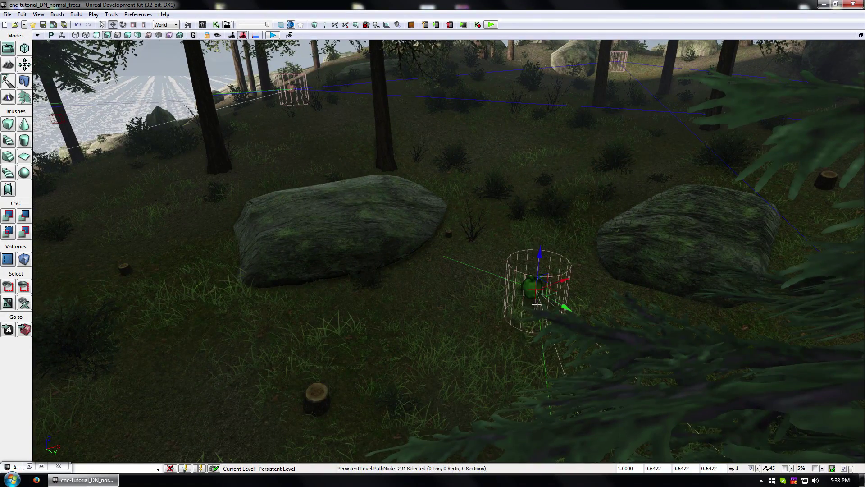
{"action": "left_click", "coordinate": [523, 144]}
{"action": "left_click_drag", "start_coordinate": [523, 144], "coordinate": [512, 88]}
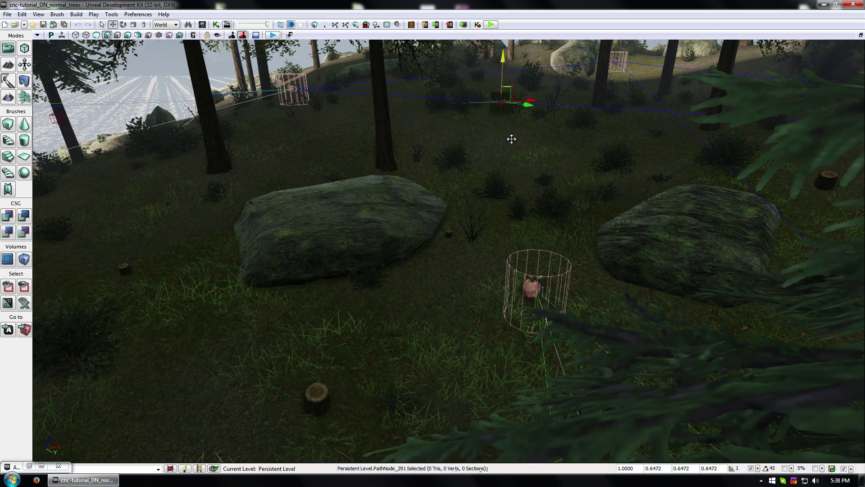
Build the AI paths and go to PathNode_20 from the first map check error, dismissing the lighting results.
{"action": "left_click", "coordinate": [334, 25]}
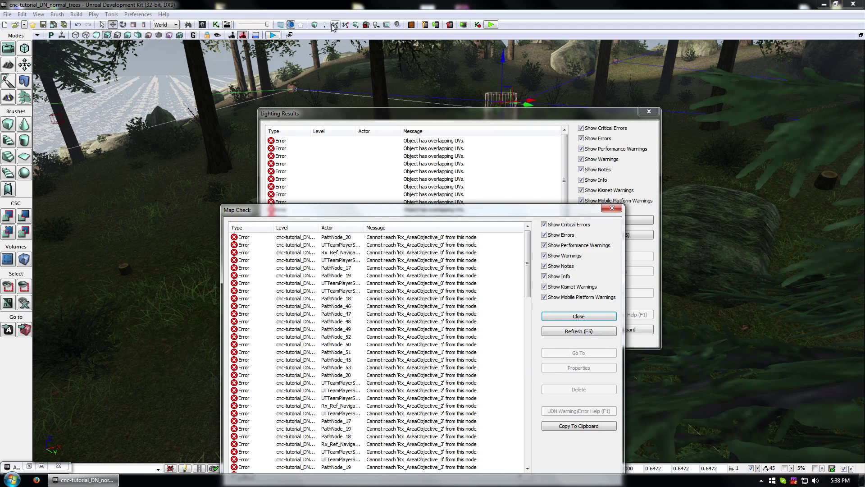
{"action": "double_click", "coordinate": [471, 237]}
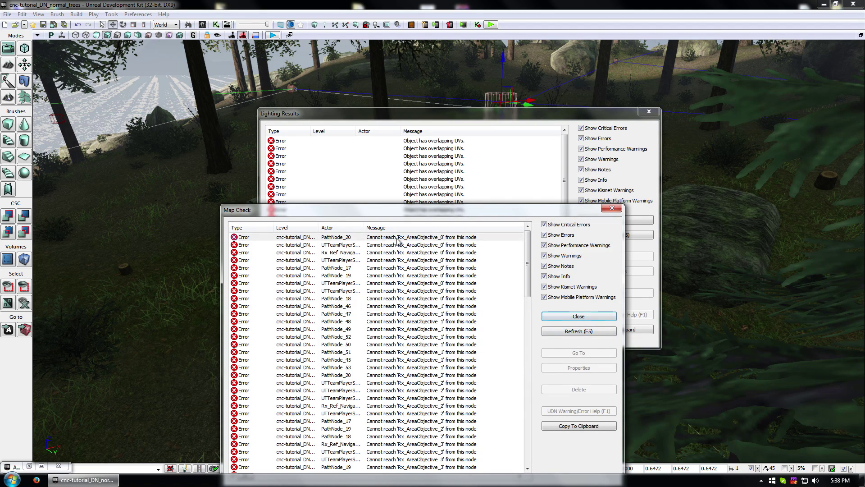
{"action": "left_click", "coordinate": [649, 111]}
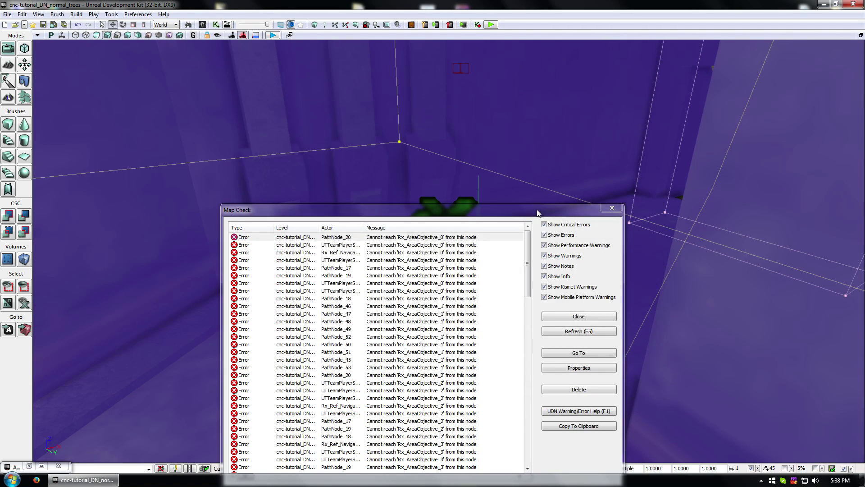
Examine the surroundings of PathNode_20 beside the base building and close the map check results.
{"action": "left_click_drag", "start_coordinate": [545, 212], "coordinate": [747, 262]}
{"action": "right_click_drag", "start_coordinate": [289, 180], "coordinate": [252, 194]}
{"action": "mouse_move", "coordinate": [748, 150]}
{"action": "right_mouse_down"}
{"action": "mouse_move", "coordinate": [739, 158]}
{"action": "mouse_move", "coordinate": [729, 151]}
{"action": "mouse_move", "coordinate": [748, 150]}
{"action": "right_mouse_up"}
{"action": "left_click", "coordinate": [814, 260]}
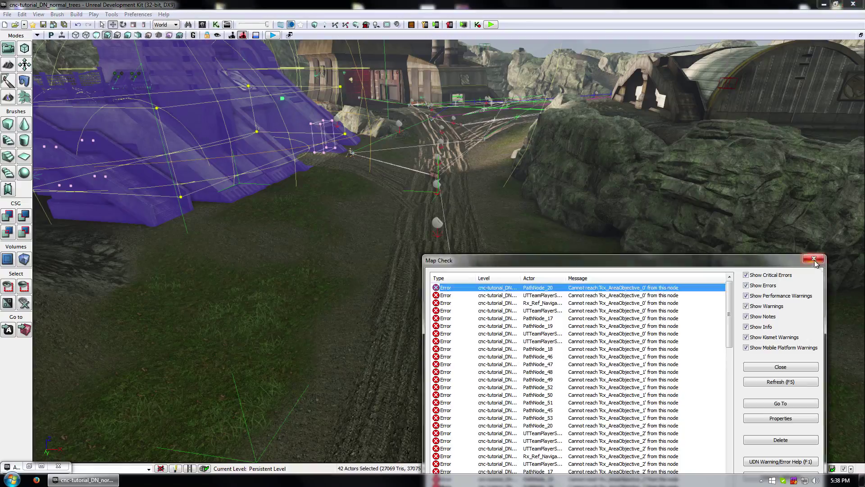
Copy the path node at the entrance of the rock-ringed clearing and position it behind the large standing boulder.
{"action": "right_click_drag", "start_coordinate": [583, 342], "coordinate": [628, 369]}
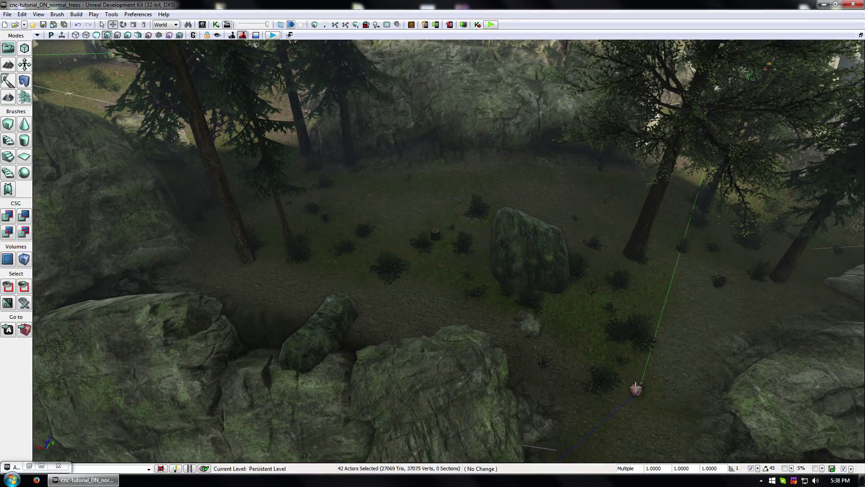
{"action": "left_click", "coordinate": [635, 388]}
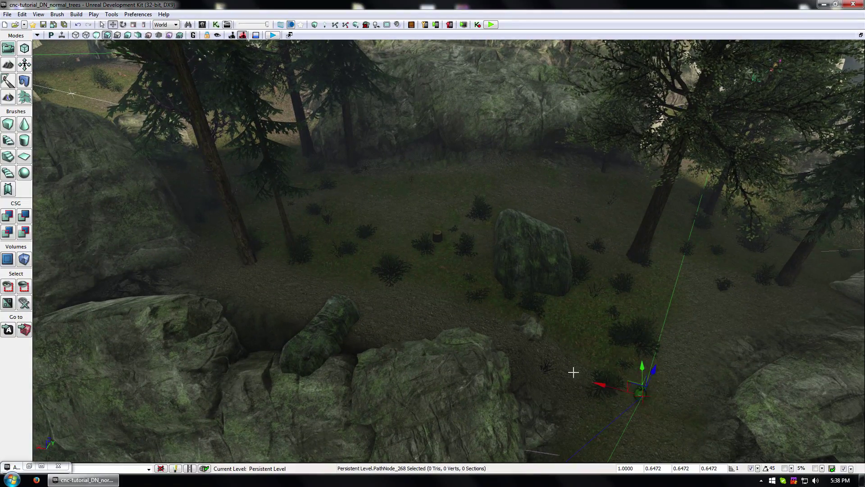
{"action": "right_click_drag", "start_coordinate": [573, 373], "coordinate": [548, 360]}
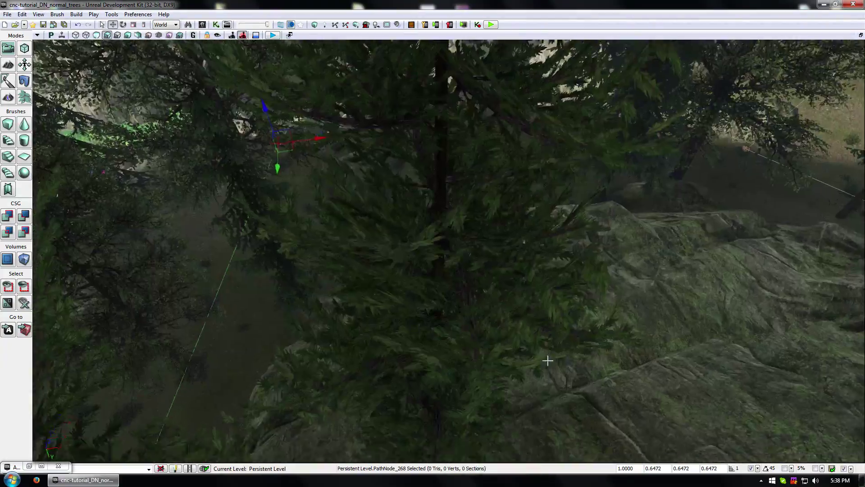
{"action": "left_click_drag", "start_coordinate": [548, 361], "coordinate": [538, 360]}
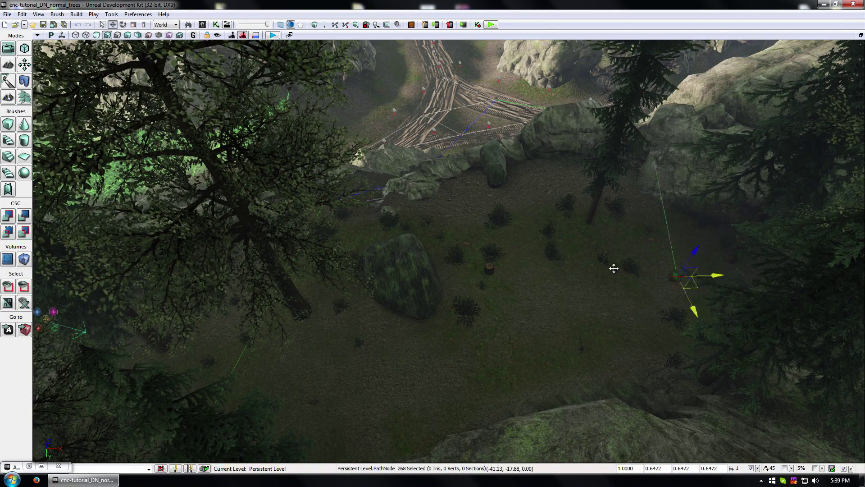
{"action": "left_click_drag", "start_coordinate": [530, 258], "coordinate": [489, 261]}
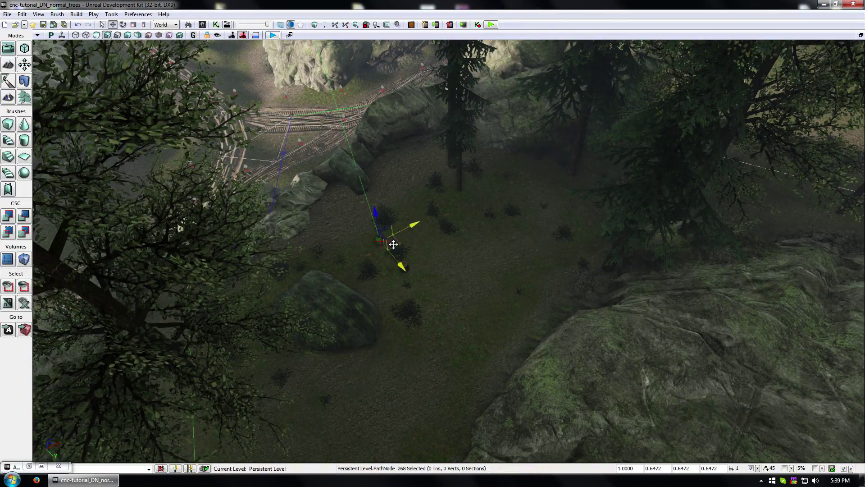
{"action": "mouse_move", "coordinate": [586, 193]}
{"action": "left_mouse_down"}
{"action": "mouse_move", "coordinate": [571, 213]}
{"action": "mouse_move", "coordinate": [599, 203]}
{"action": "left_mouse_up"}
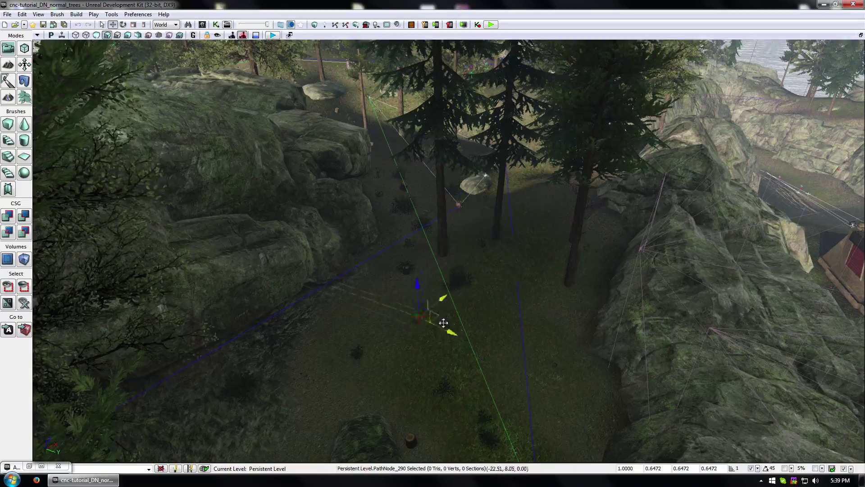
Position a copy of the path node in the grassy passage between the rock walls, in front of the tall spruces.
{"action": "left_click_drag", "start_coordinate": [489, 331], "coordinate": [480, 312]}
{"action": "left_click", "coordinate": [473, 374]}
{"action": "left_click_drag", "start_coordinate": [460, 382], "coordinate": [406, 412]}
{"action": "mouse_move", "coordinate": [566, 318]}
{"action": "left_mouse_down"}
{"action": "mouse_move", "coordinate": [566, 275]}
{"action": "mouse_move", "coordinate": [563, 351]}
{"action": "mouse_move", "coordinate": [563, 306]}
{"action": "left_mouse_up"}
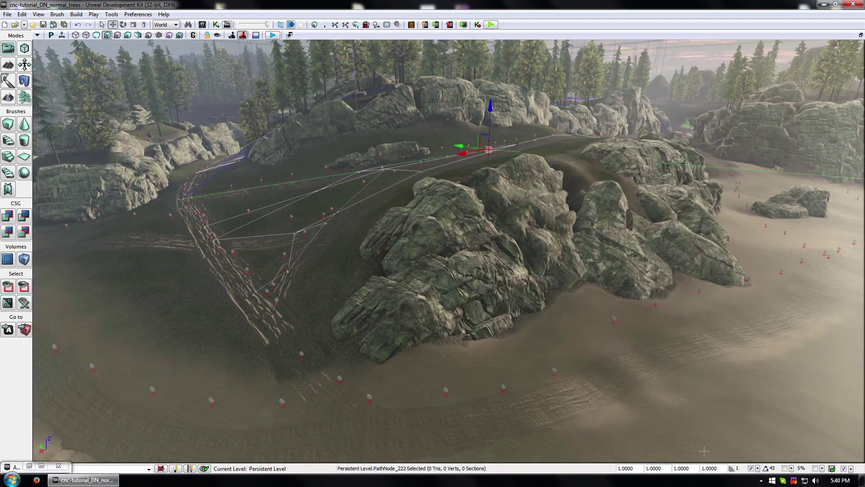
Check the path node coverage around the dirt track junction, the shoreline and the rocky plateau with the circular stone pad.
{"action": "mouse_move", "coordinate": [695, 291]}
{"action": "right_mouse_down"}
{"action": "mouse_move", "coordinate": [695, 252]}
{"action": "mouse_move", "coordinate": [695, 293]}
{"action": "right_mouse_up"}
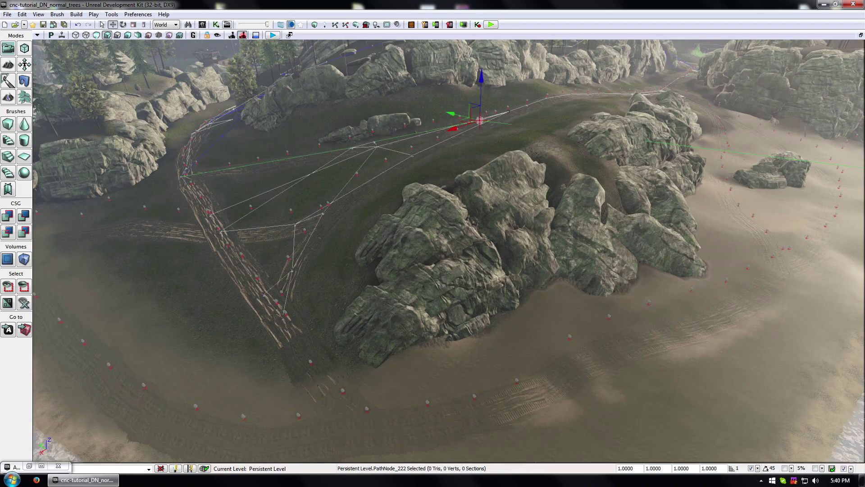
{"action": "mouse_move", "coordinate": [374, 368]}
{"action": "left_mouse_down"}
{"action": "mouse_move", "coordinate": [375, 392]}
{"action": "mouse_move", "coordinate": [377, 361]}
{"action": "left_mouse_up"}
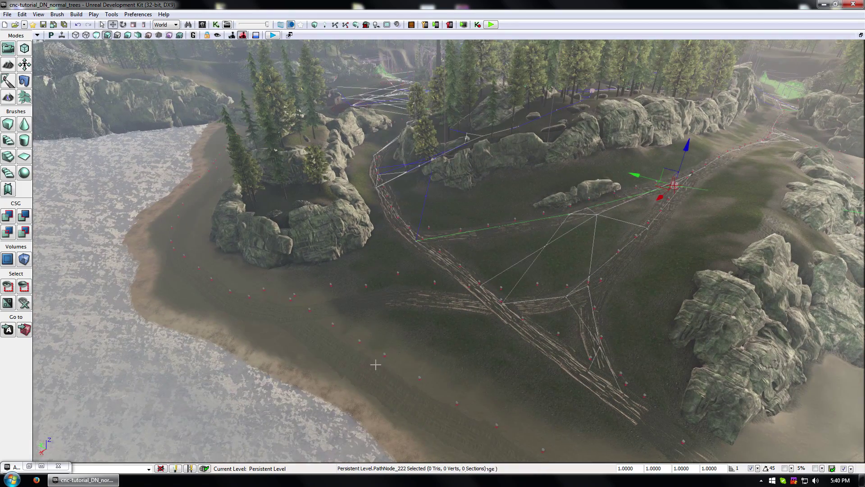
{"action": "left_click", "coordinate": [333, 323]}
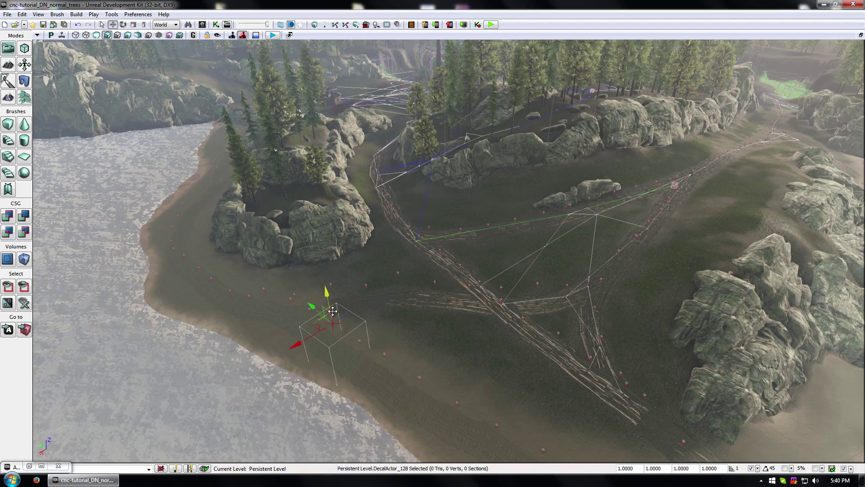
{"action": "left_click_drag", "start_coordinate": [437, 337], "coordinate": [397, 181]}
{"action": "right_click_drag", "start_coordinate": [397, 180], "coordinate": [457, 369]}
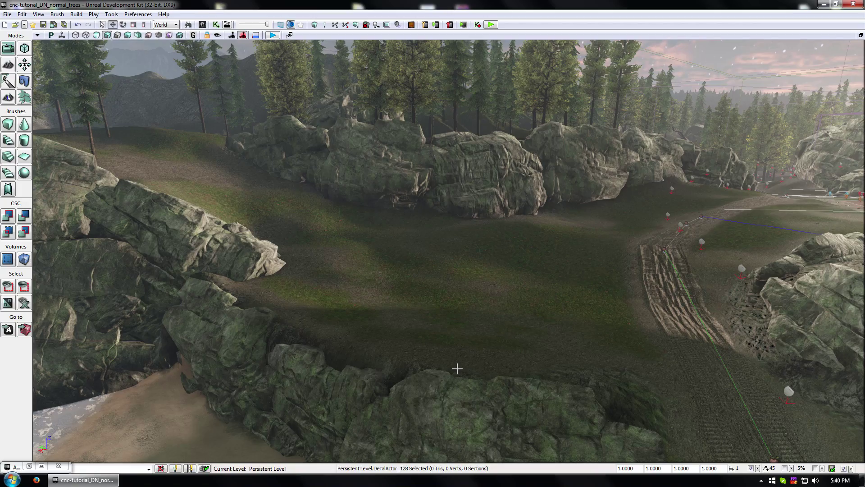
{"action": "left_click_drag", "start_coordinate": [441, 303], "coordinate": [281, 265]}
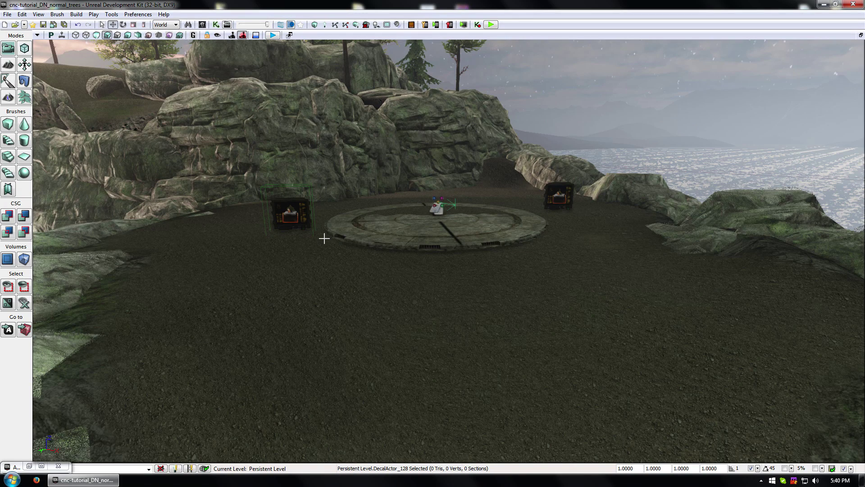